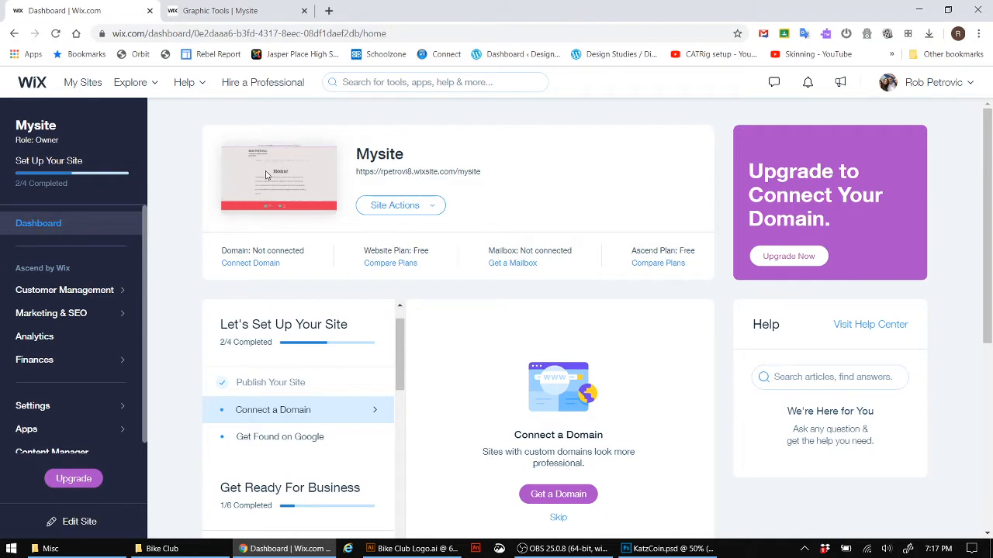
Open Mysite for editing in the website editor
click(431, 208)
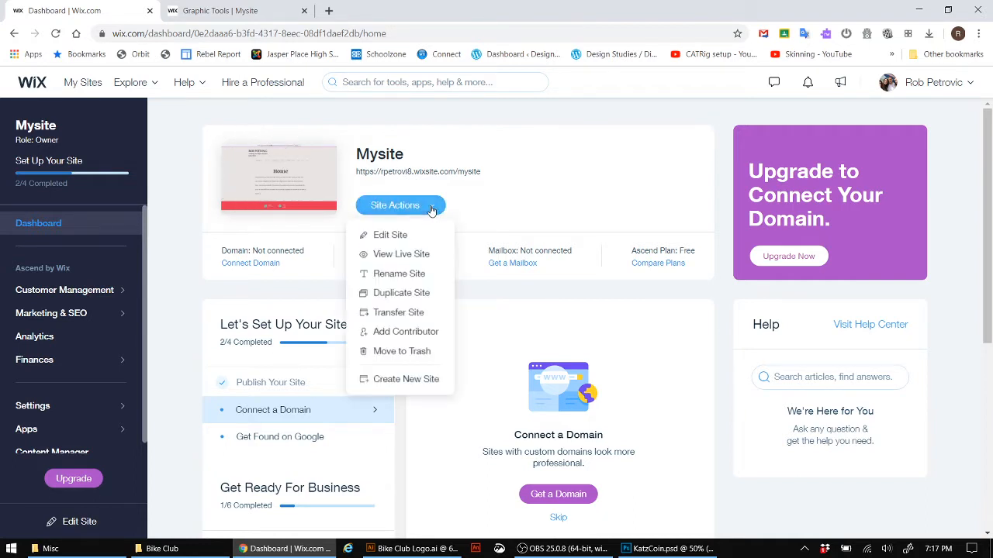
click(391, 235)
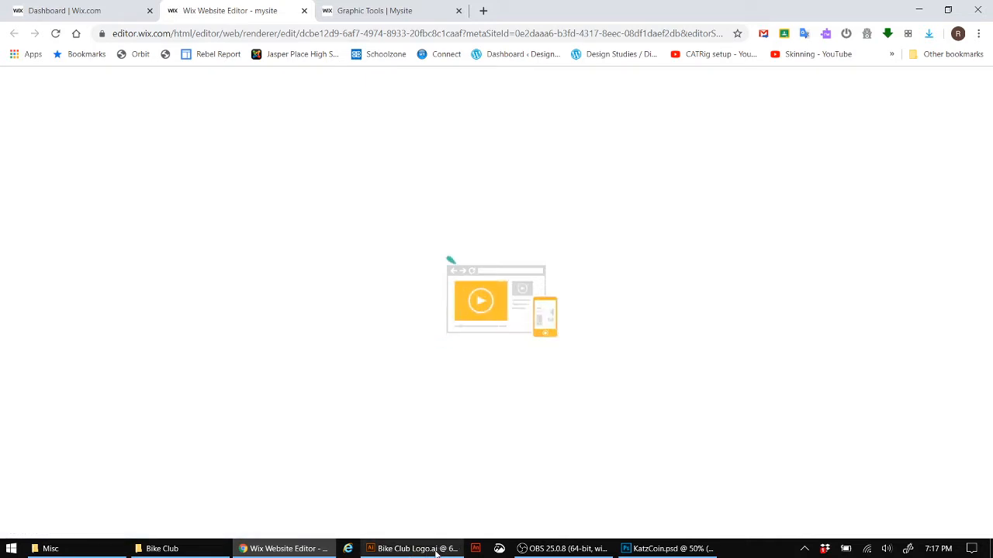
Switch to Illustrator and export Bike Club Logo.ai as Bike Club Logo.png at Screen (72 ppi) resolution with a transparent background
mouse_move(433, 555)
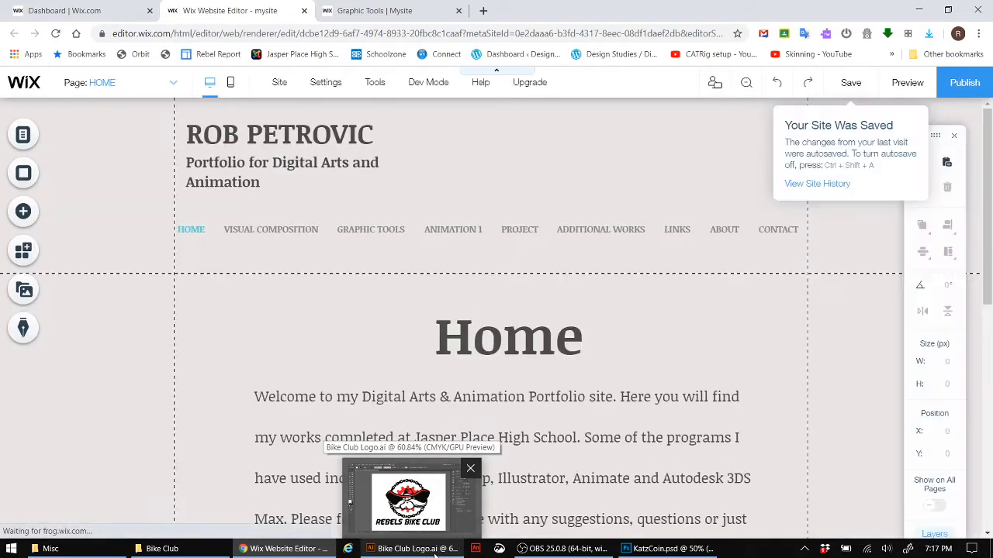
mouse_move(651, 553)
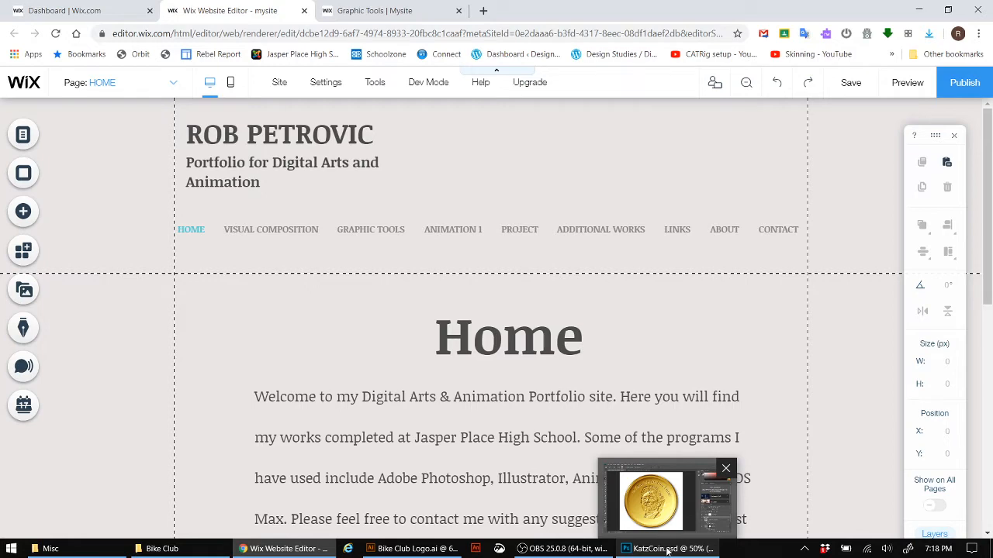
click(416, 549)
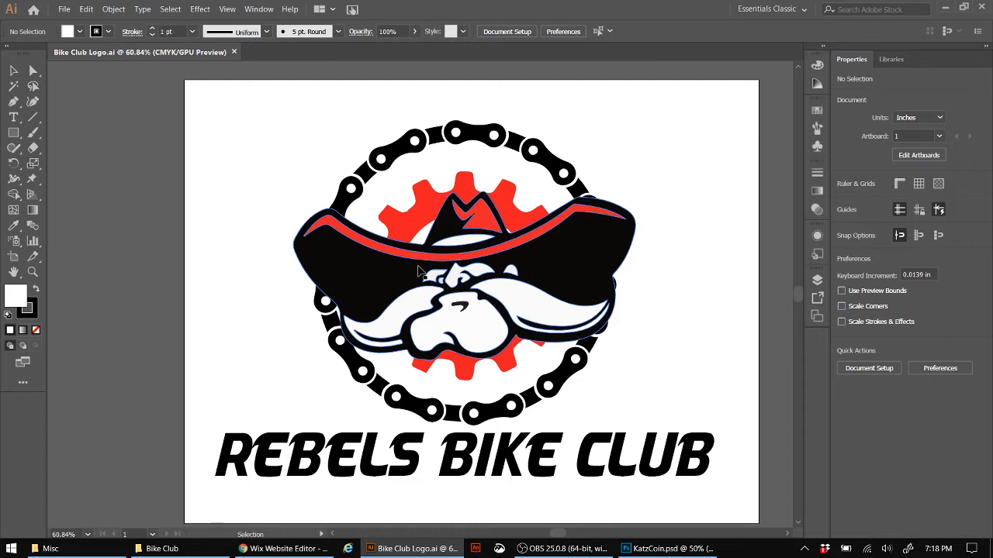
click(64, 10)
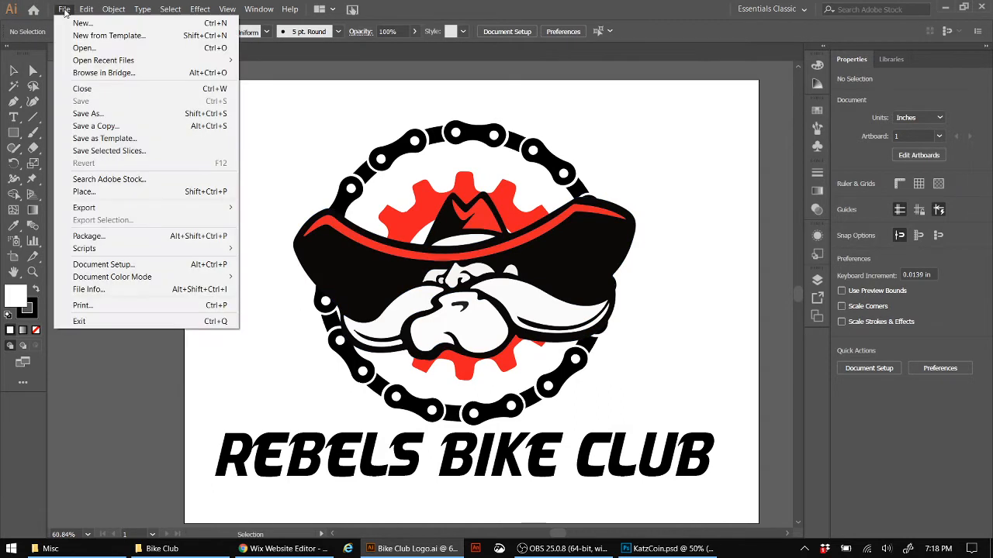
mouse_move(201, 207)
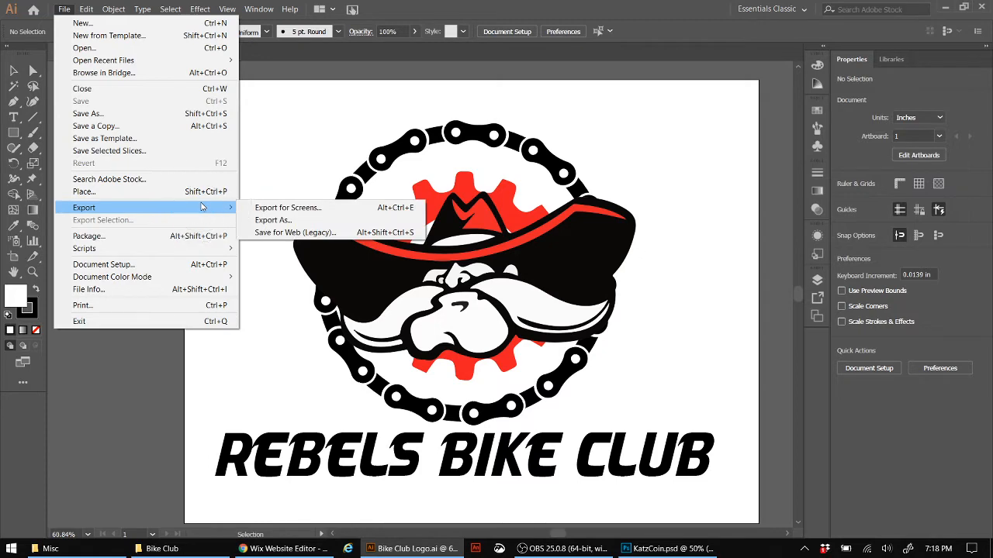
click(273, 221)
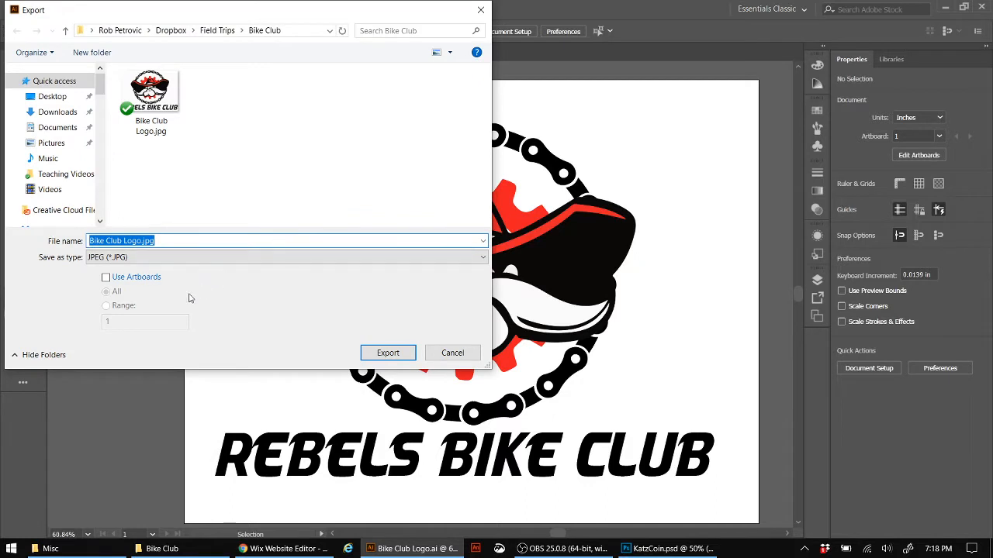
click(119, 259)
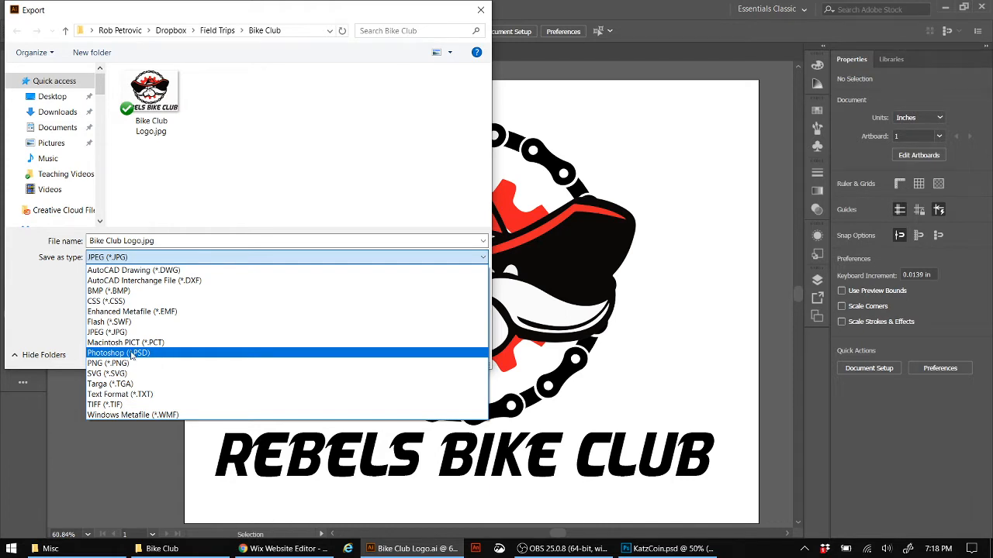
click(126, 364)
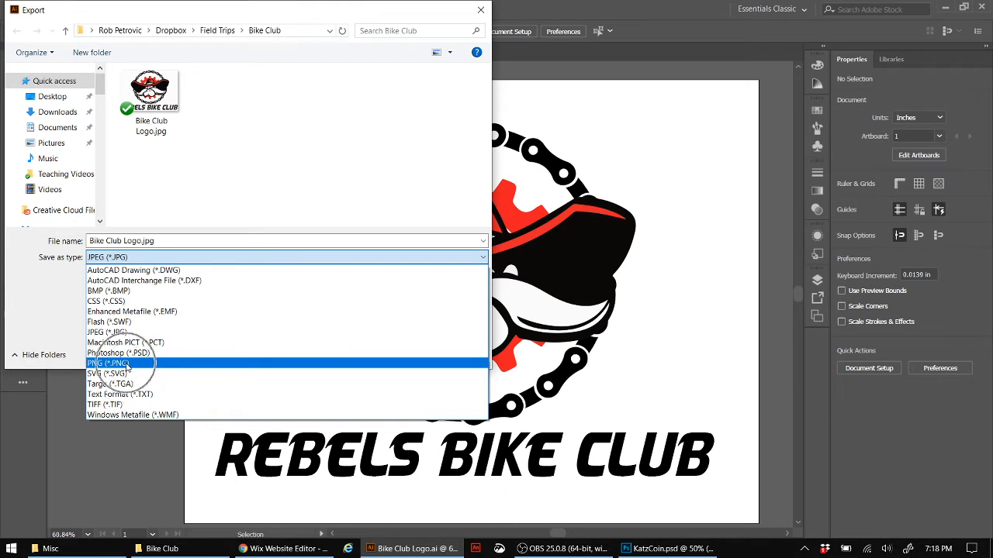
click(125, 364)
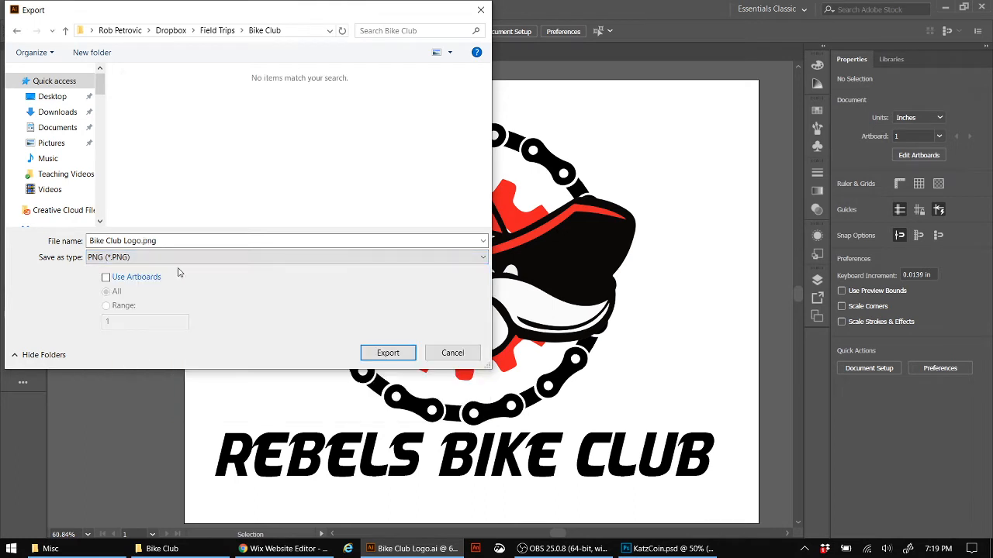
click(150, 242)
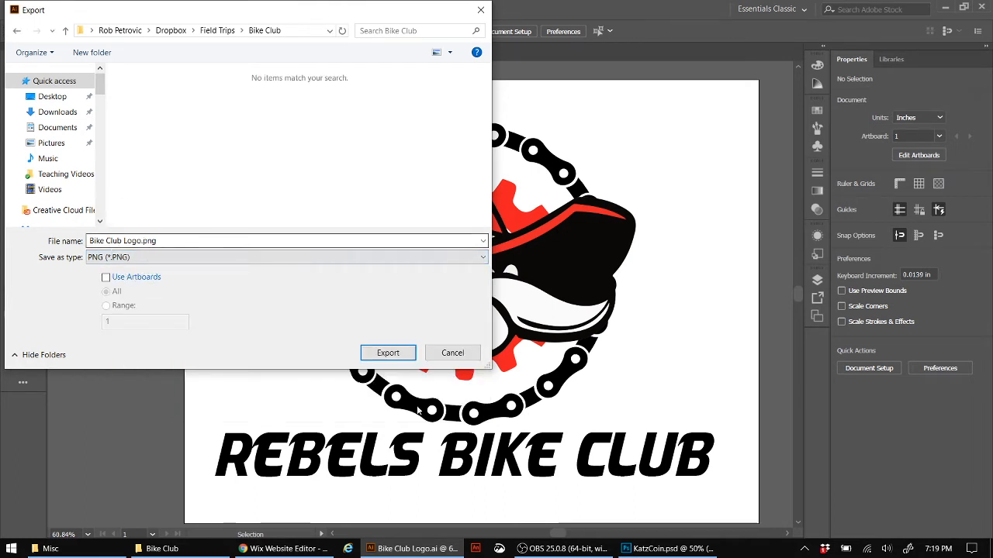
click(386, 353)
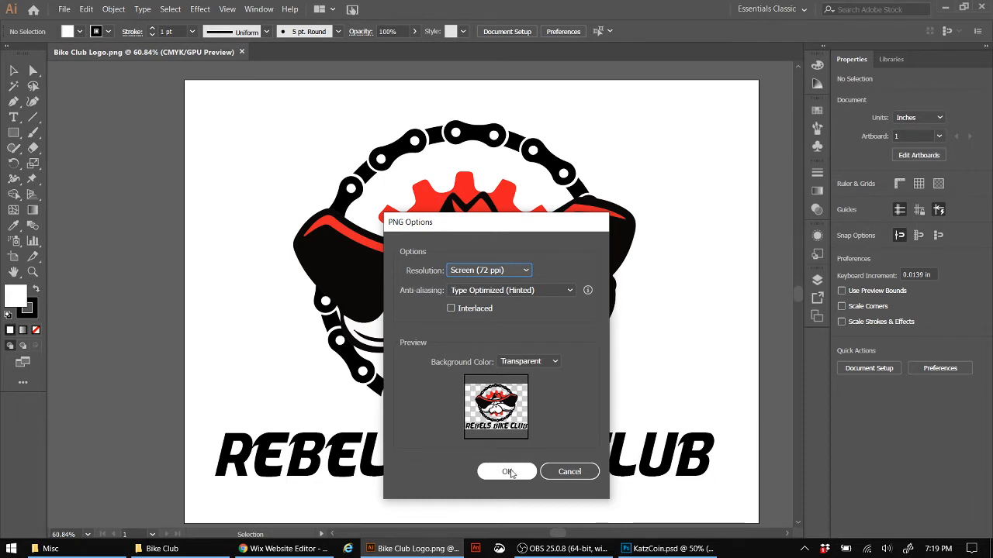
click(507, 473)
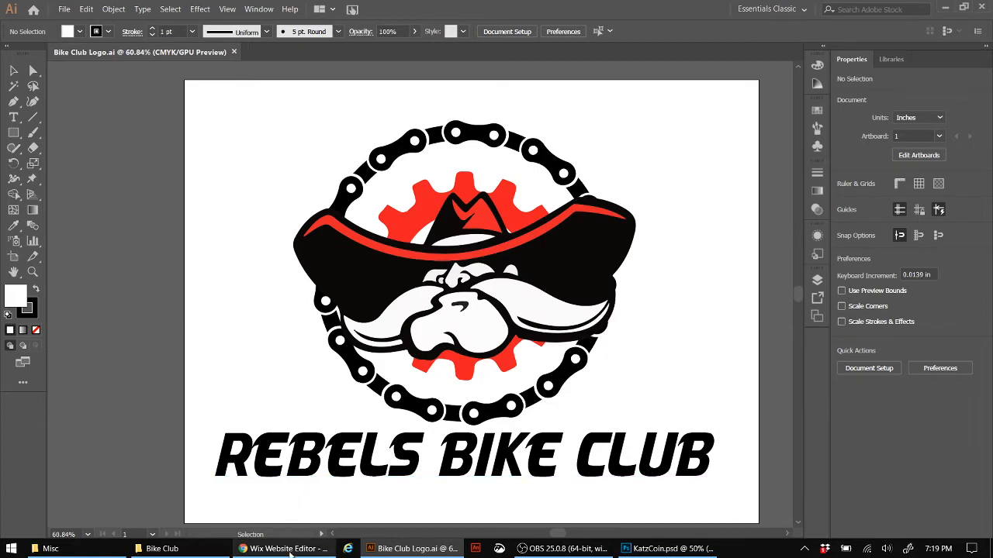
Switch back to the Wix editor and open the site's uploaded images for adding an image
click(288, 549)
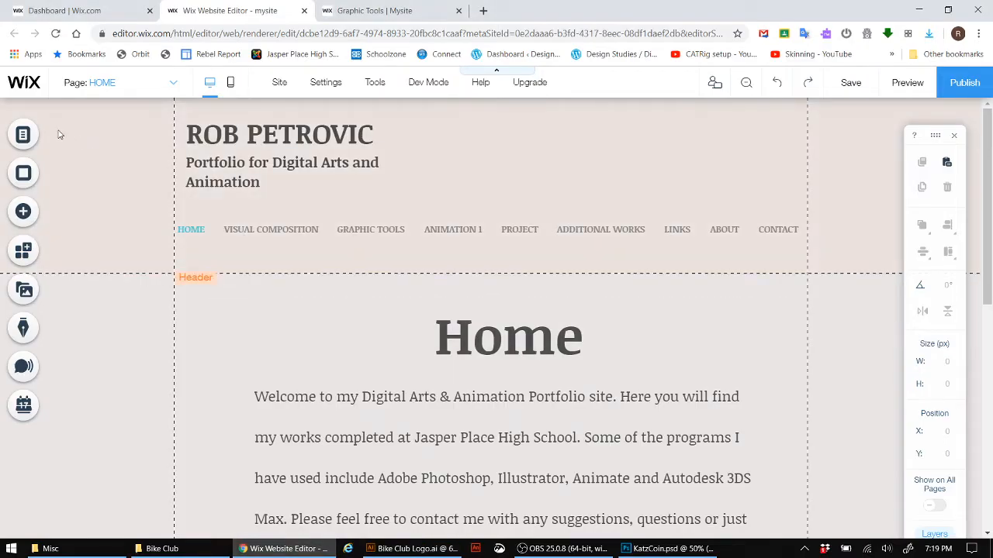
click(26, 220)
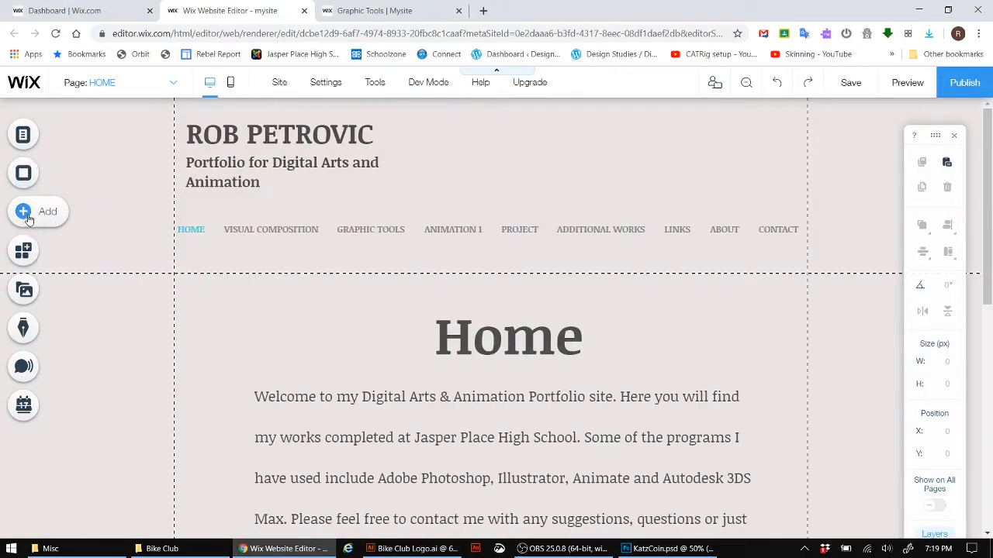
click(28, 219)
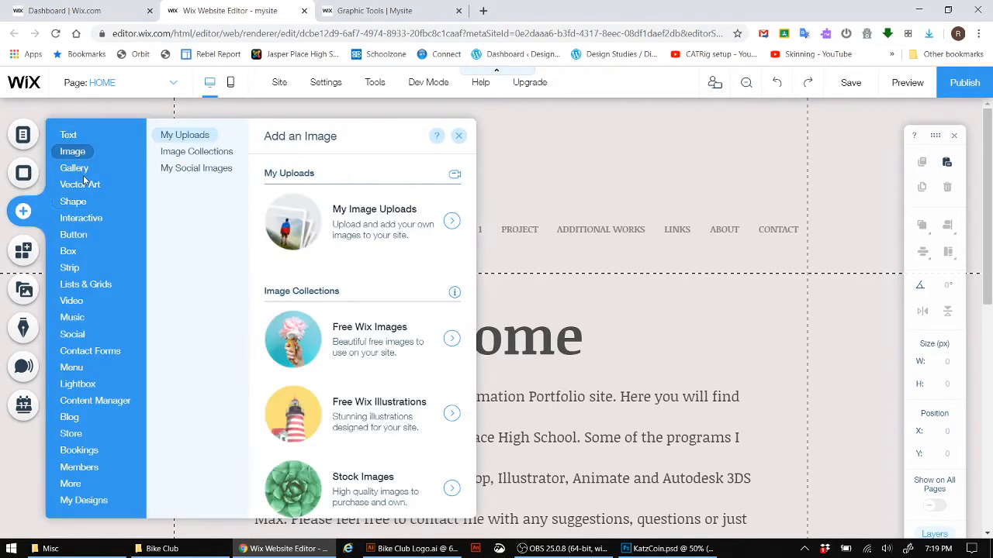
mouse_move(84, 175)
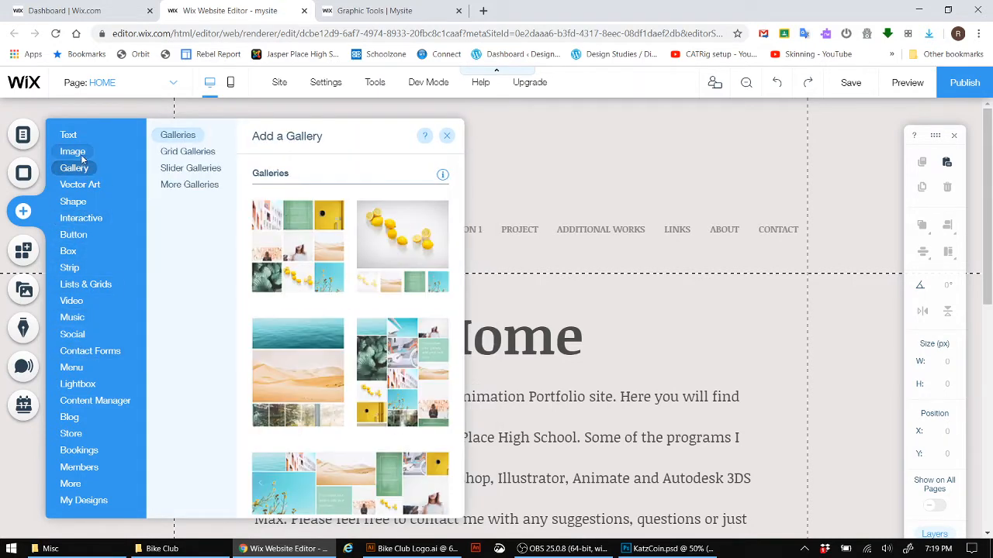
mouse_move(82, 158)
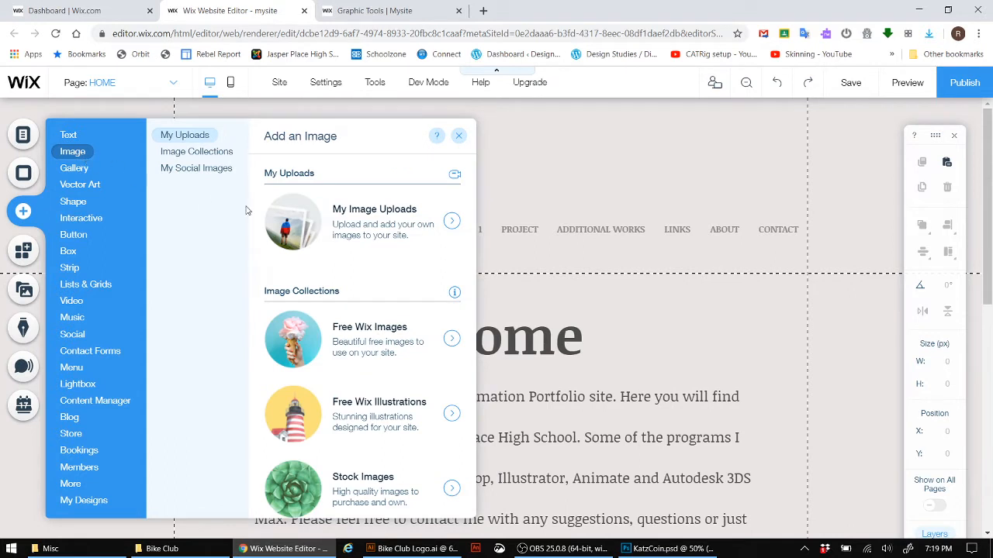
click(391, 224)
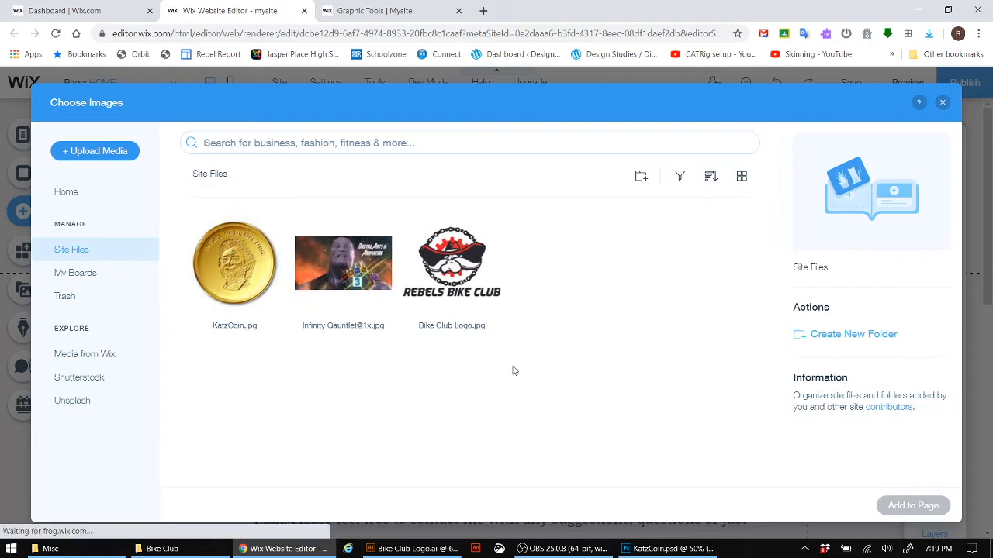
drag(483, 344, 176, 220)
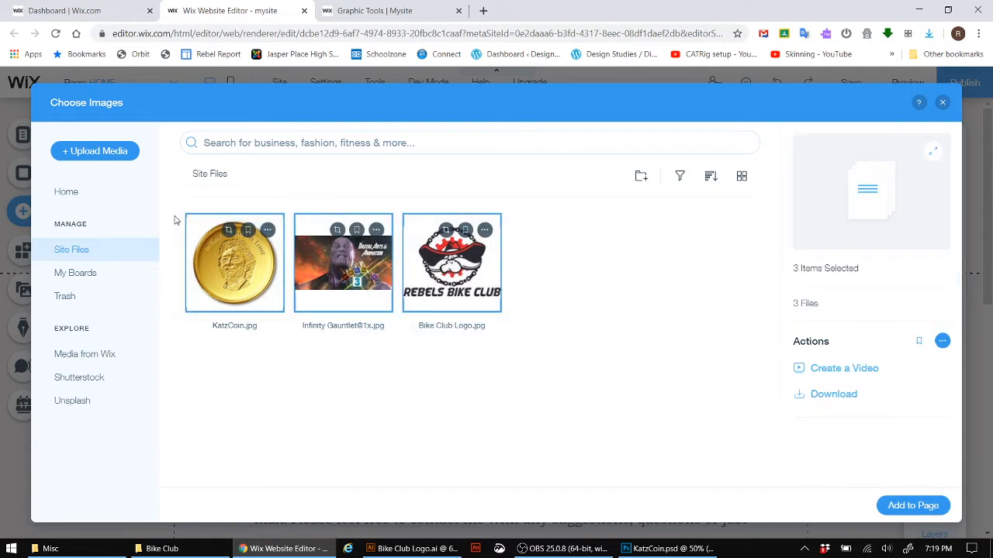
click(481, 231)
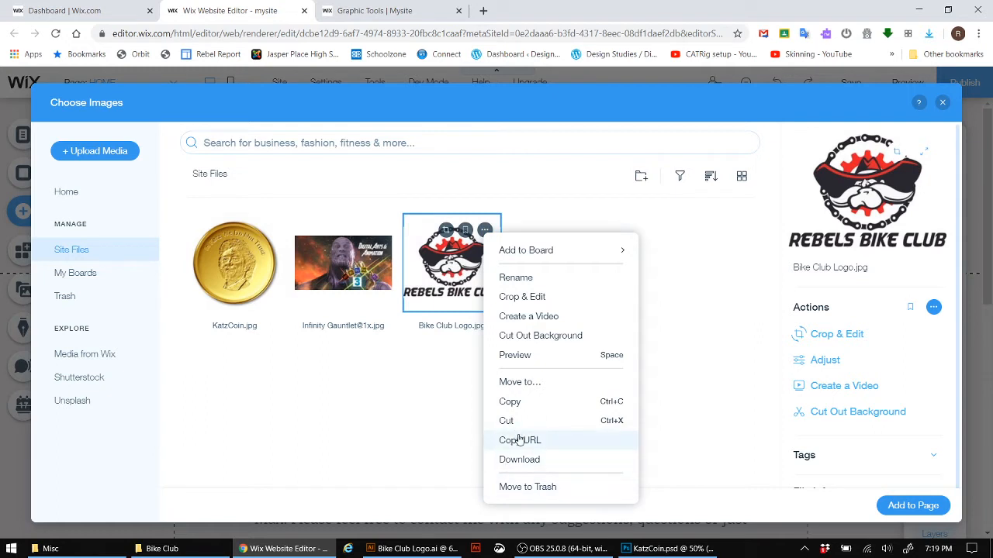
click(525, 487)
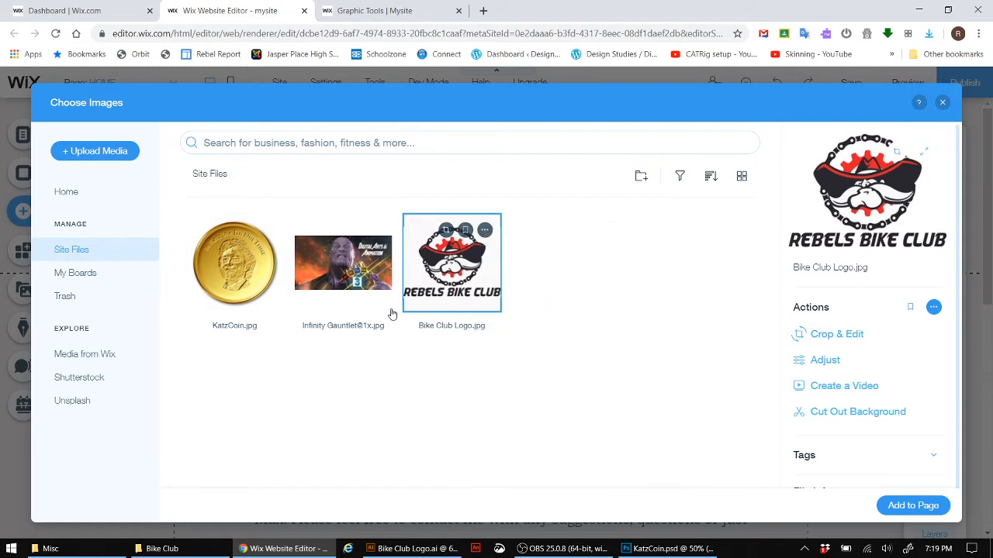
click(346, 267)
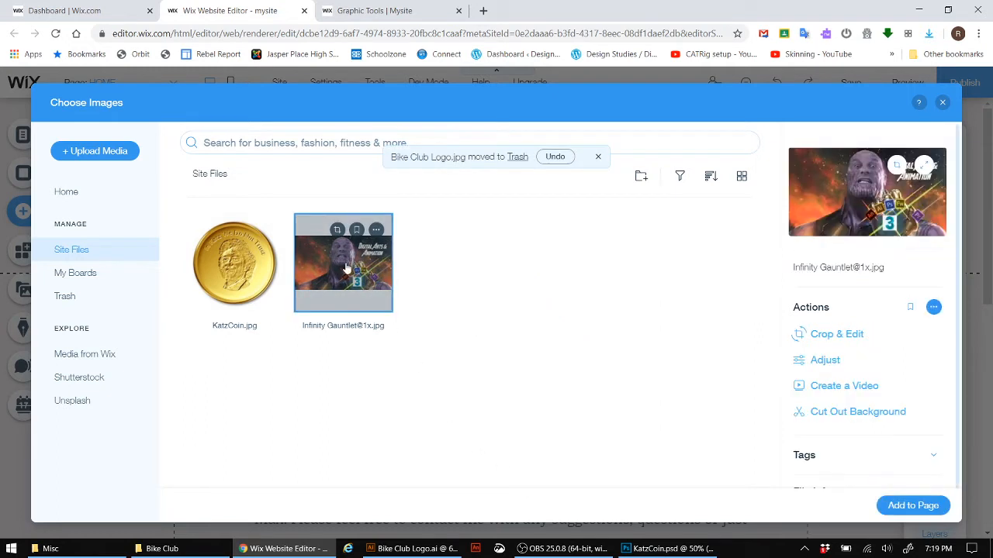
click(376, 229)
click(424, 487)
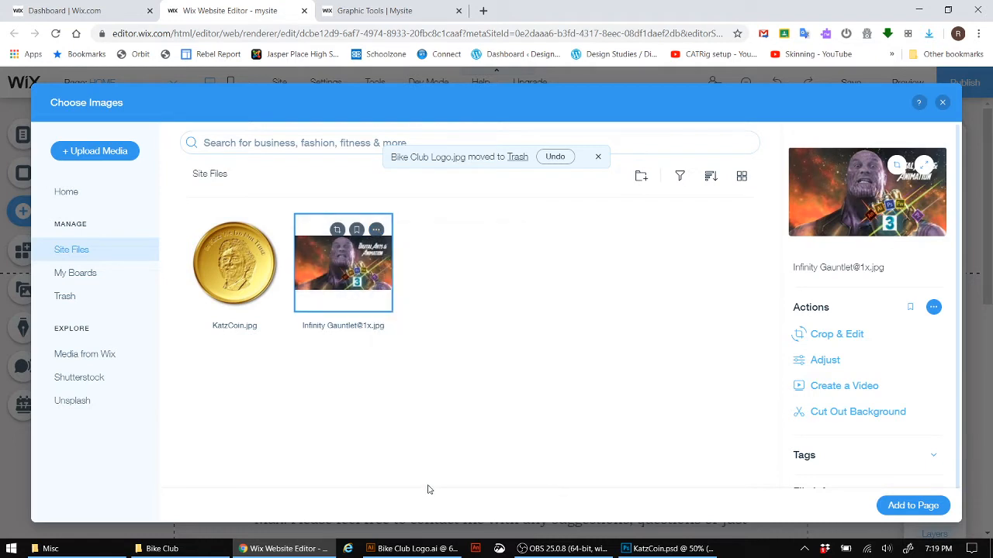
click(255, 266)
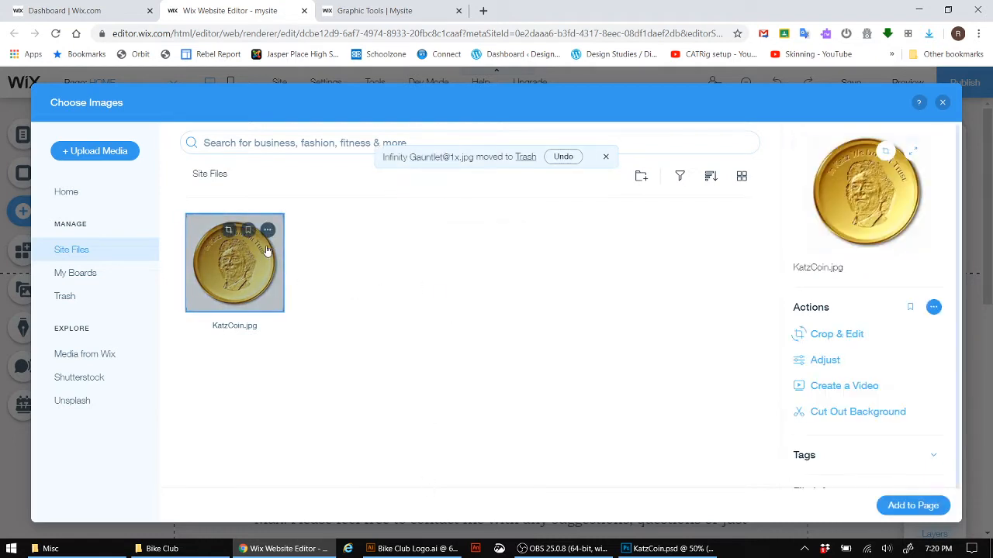
click(267, 229)
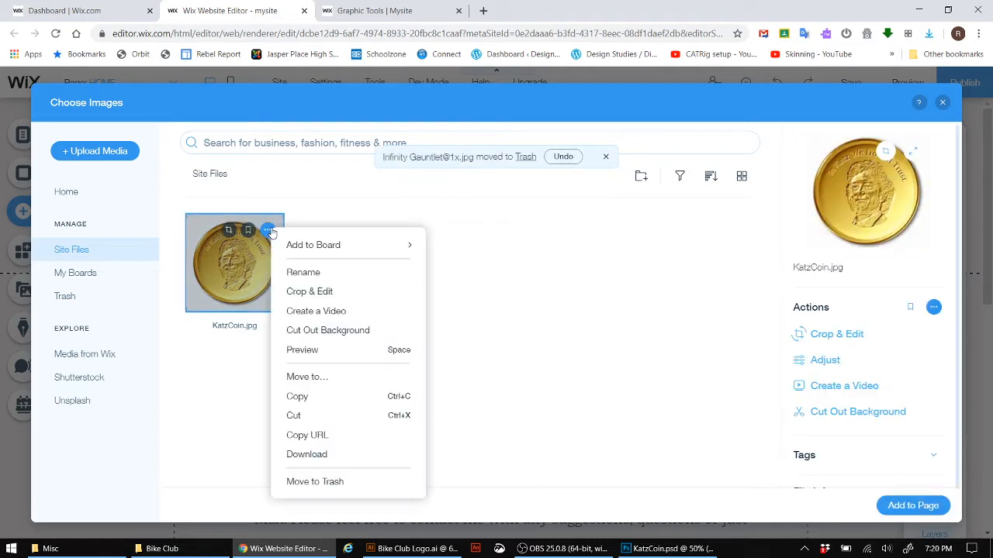
click(331, 481)
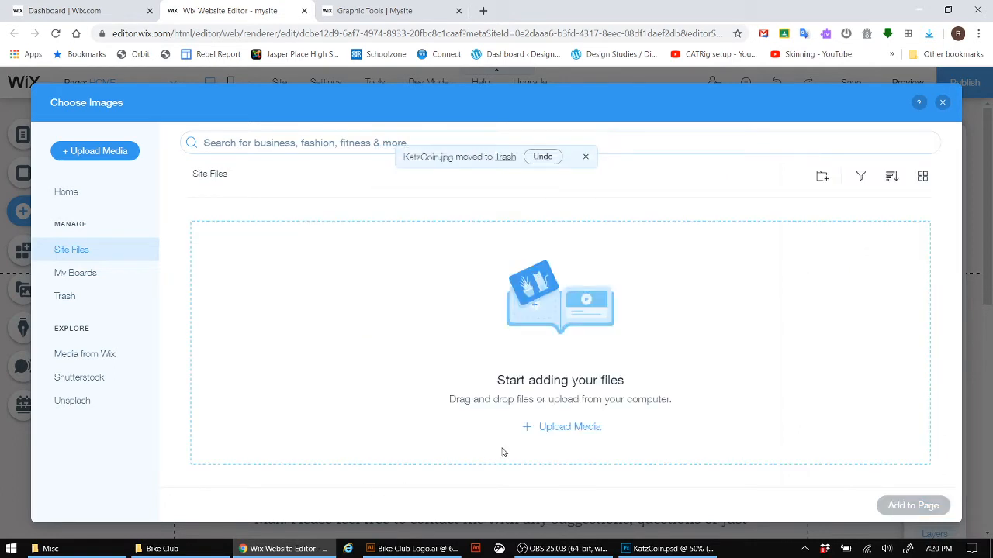
click(578, 428)
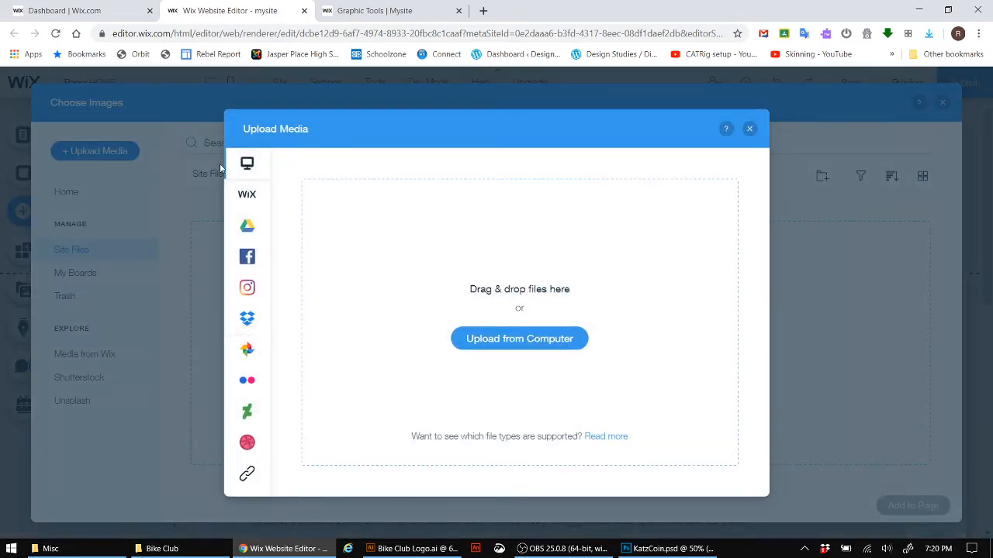
click(547, 342)
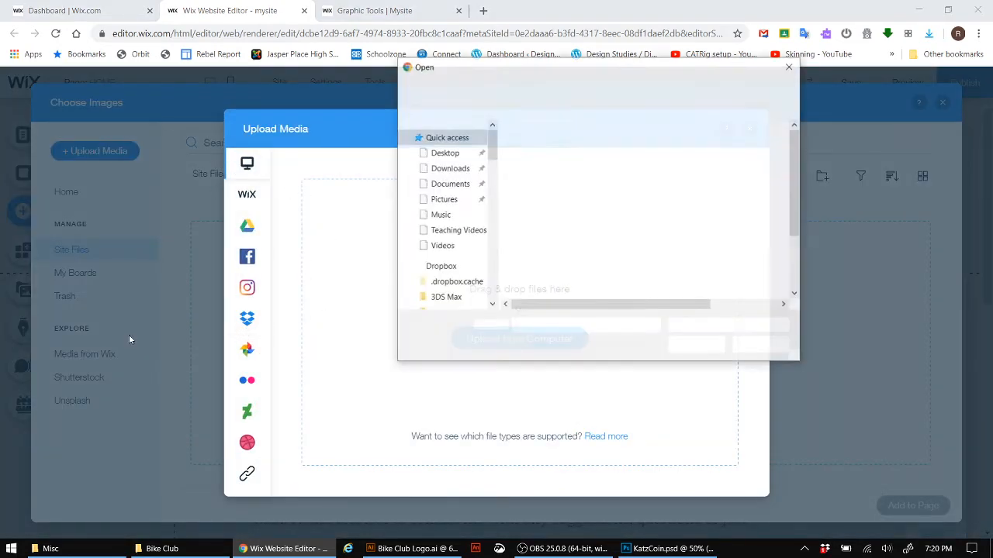
click(790, 65)
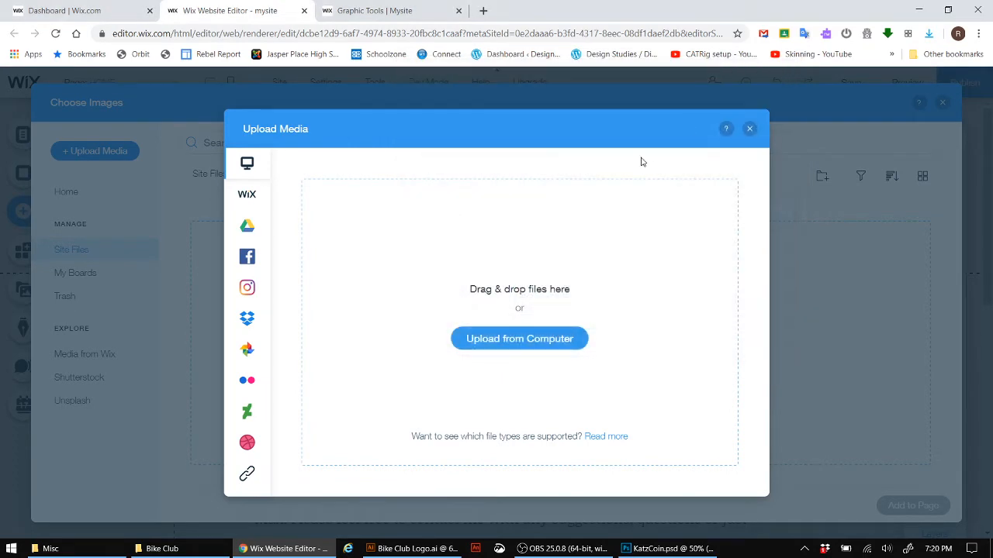
click(750, 129)
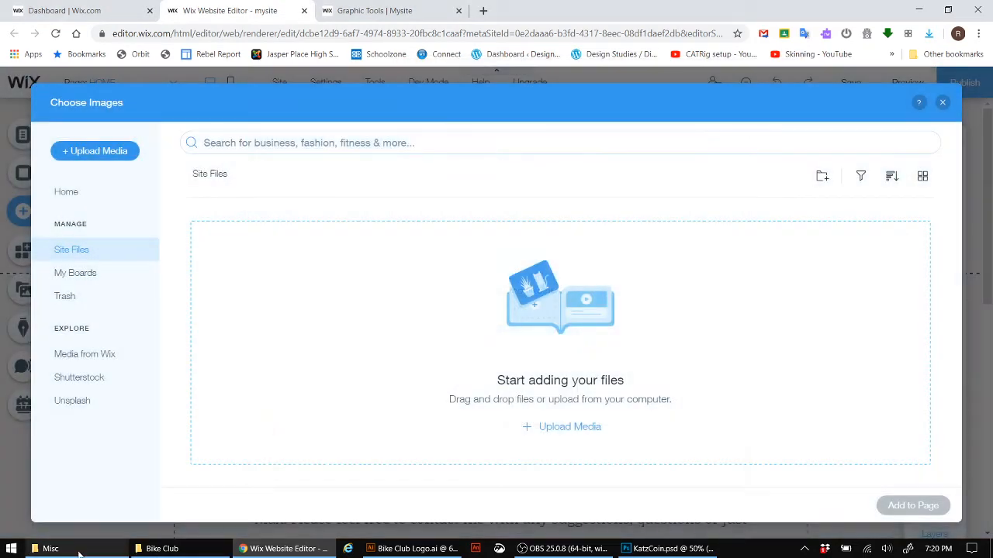
Try to upload Bike Club Logo.png.tmp$$ from the Bike Club folder in File Explorer to the Wix site files
click(162, 548)
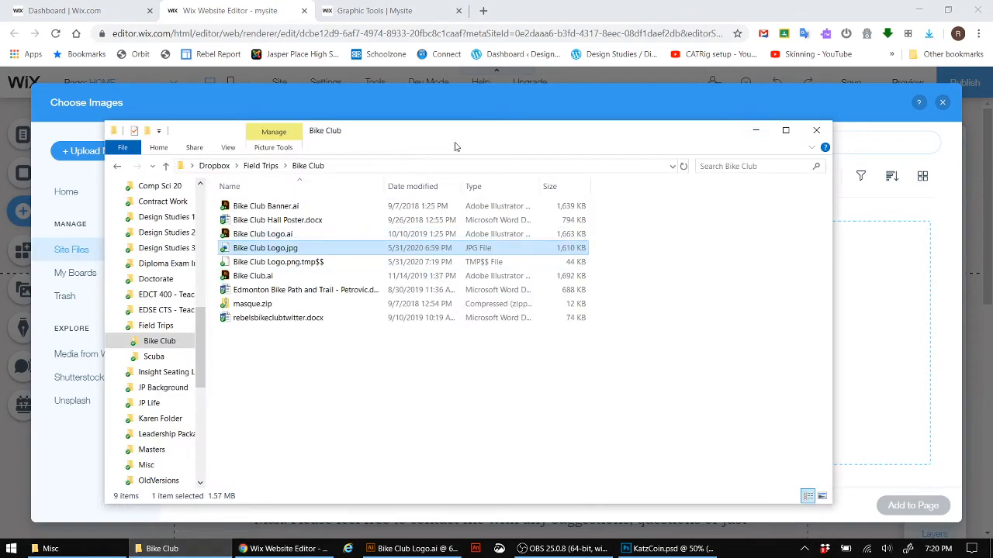
drag(481, 121, 412, 205)
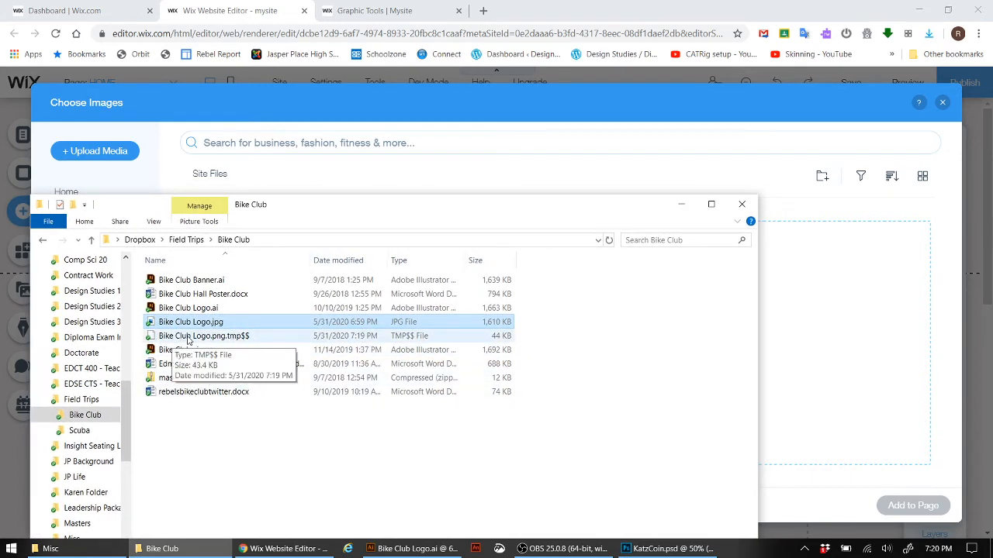
drag(188, 339, 838, 351)
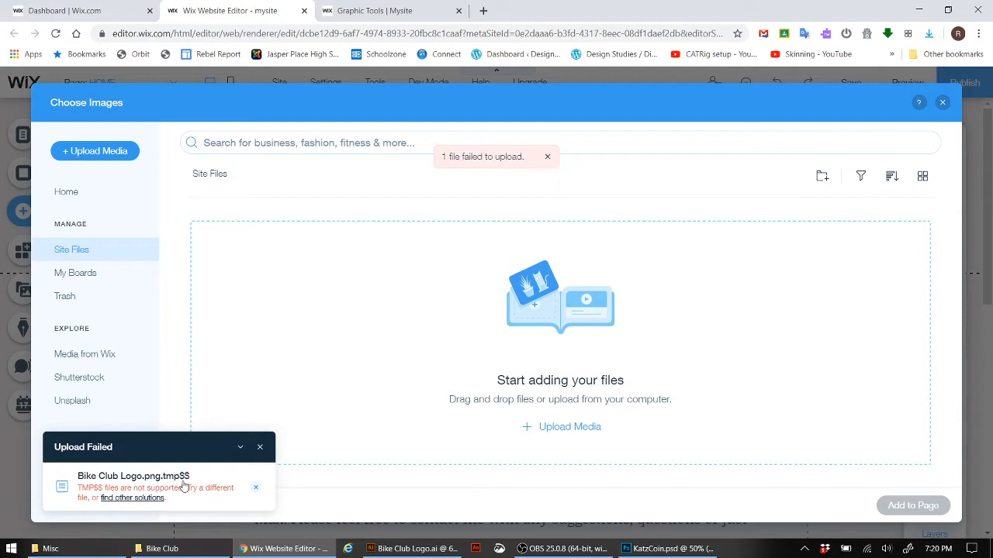
Close the Bike Club Logo.ai document in Illustrator and rename Bike Club Logo.png.tmp$$ in File Explorer's Bike Club folder to Bike Club Logo.png
click(170, 549)
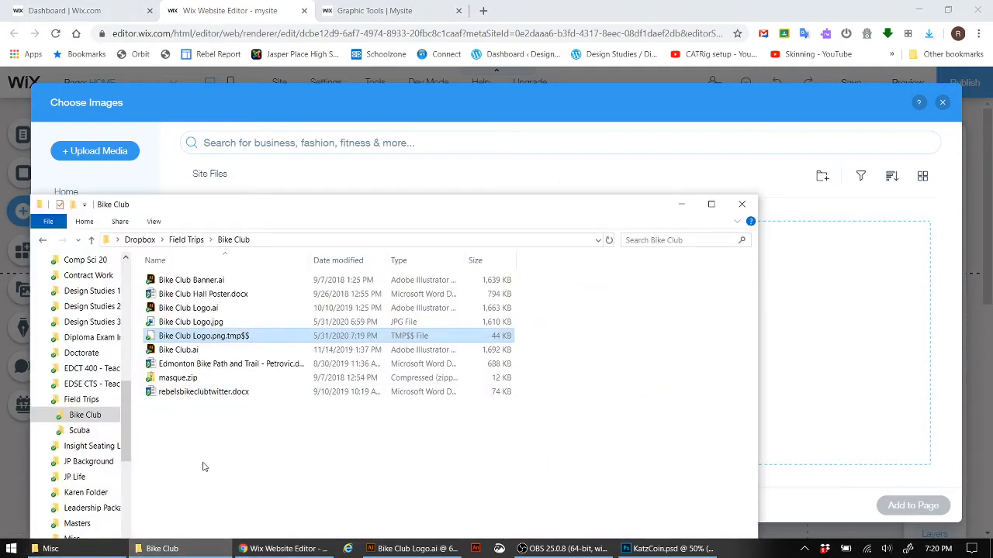
click(403, 549)
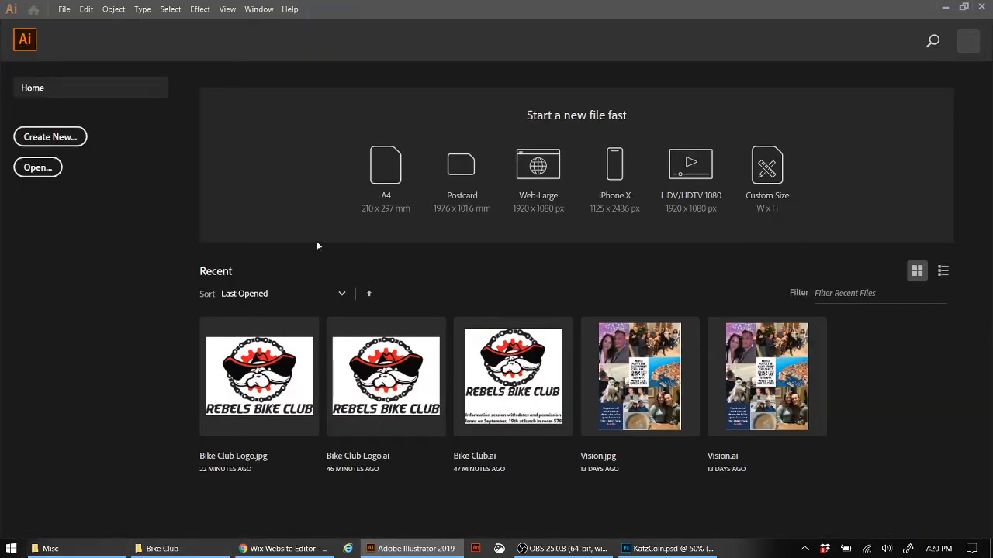
click(161, 549)
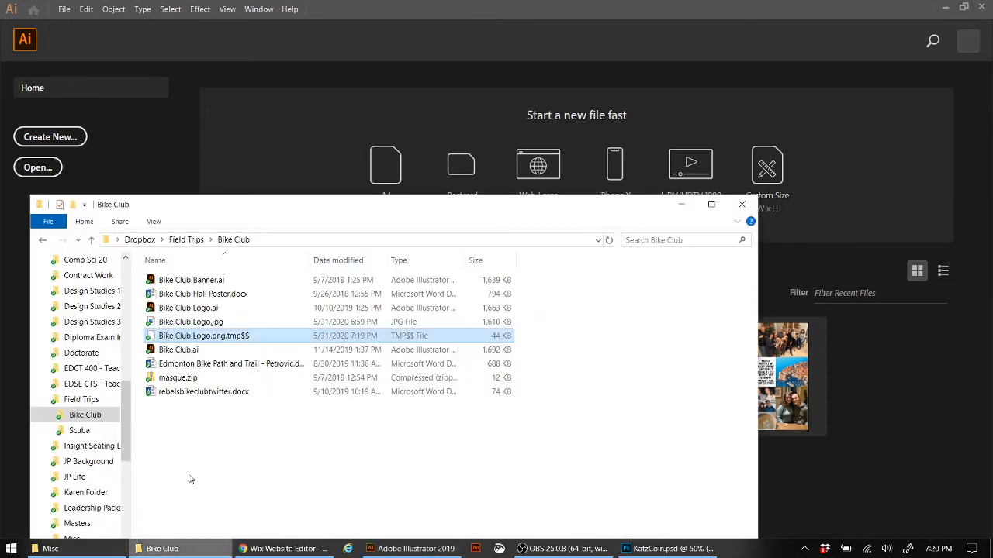
right_click(241, 338)
click(141, 310)
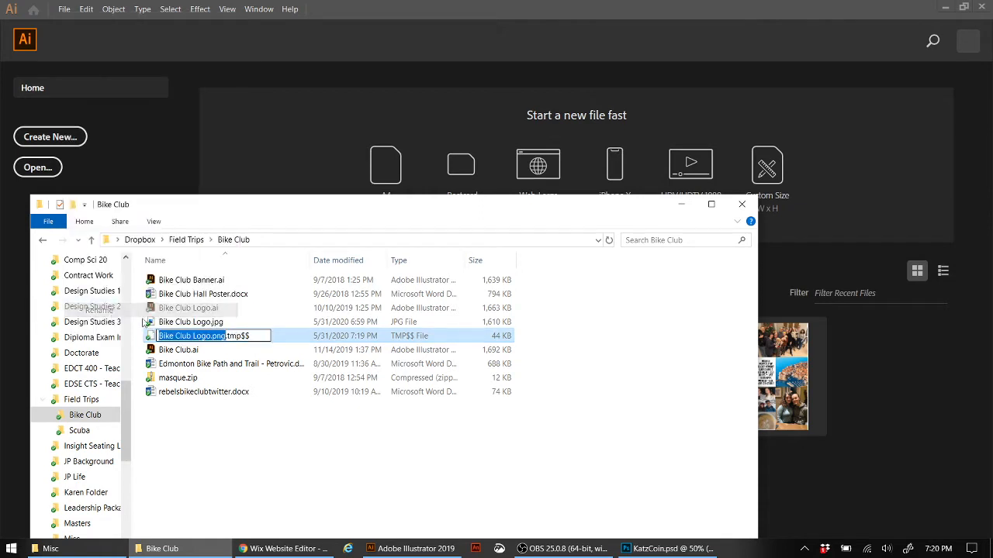
click(258, 332)
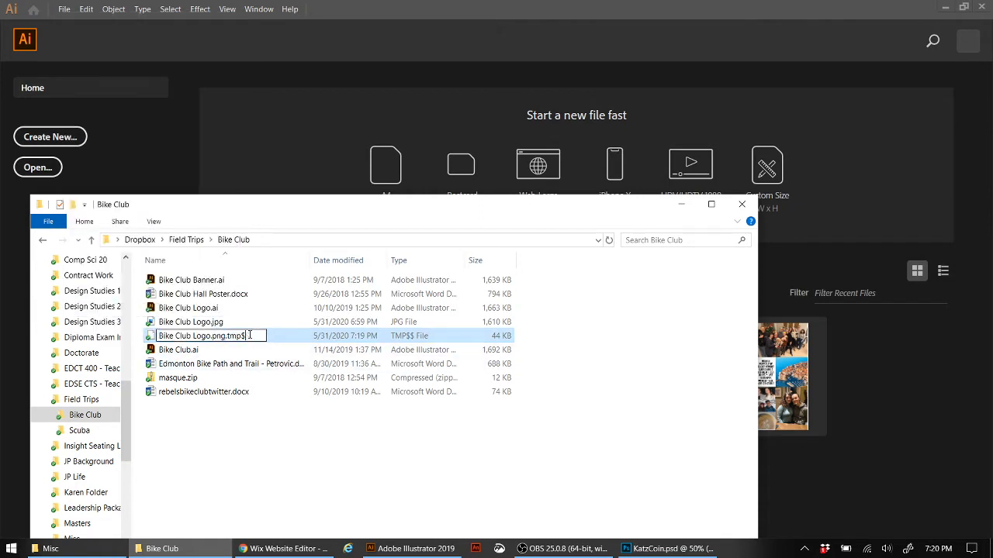
key(BackSpace)
key(BackSpace)
key(BackSpace)
key(BackSpace)
key(BackSpace)
key(Return)
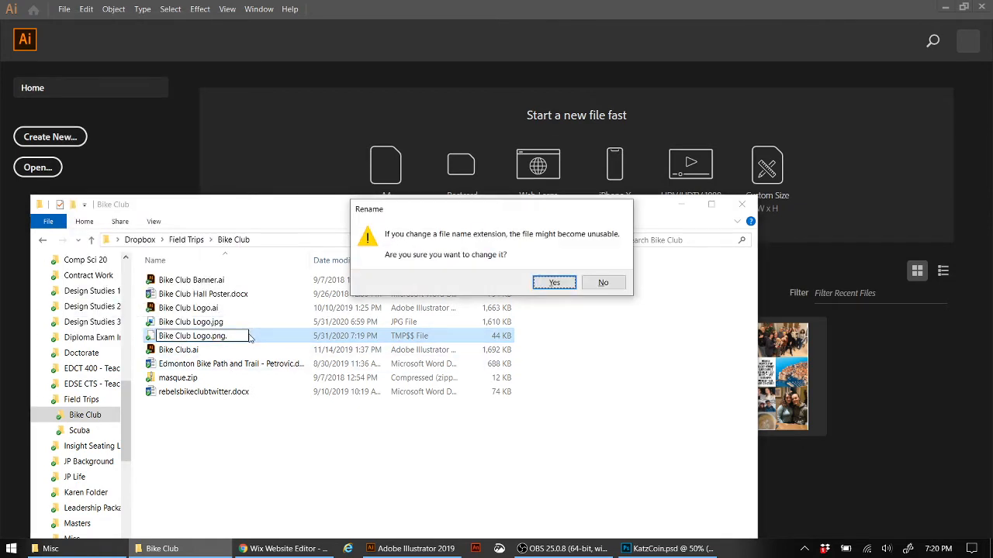
click(553, 282)
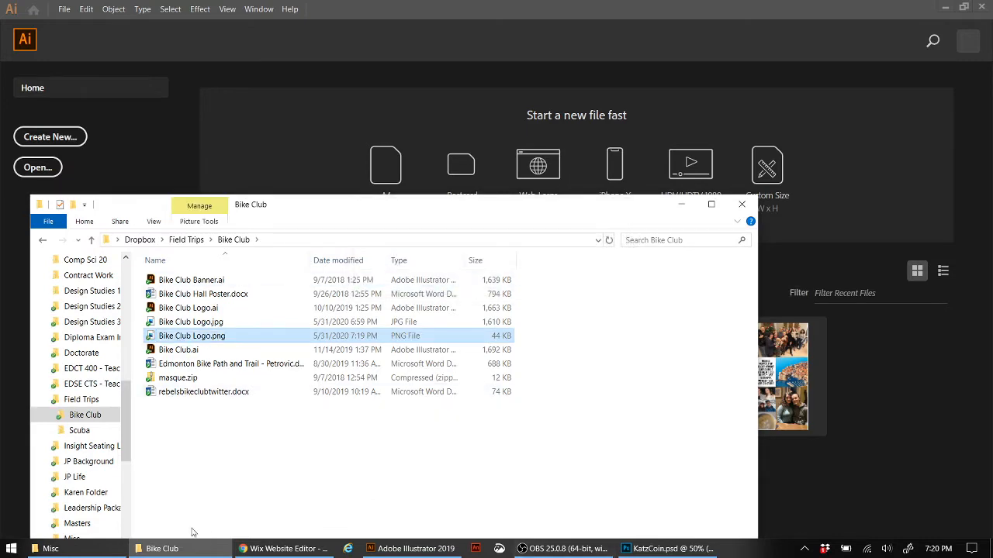
Upload Bike Club Logo.png from the Bike Club folder to the Wix site files and add it to the Home page
click(283, 548)
click(91, 552)
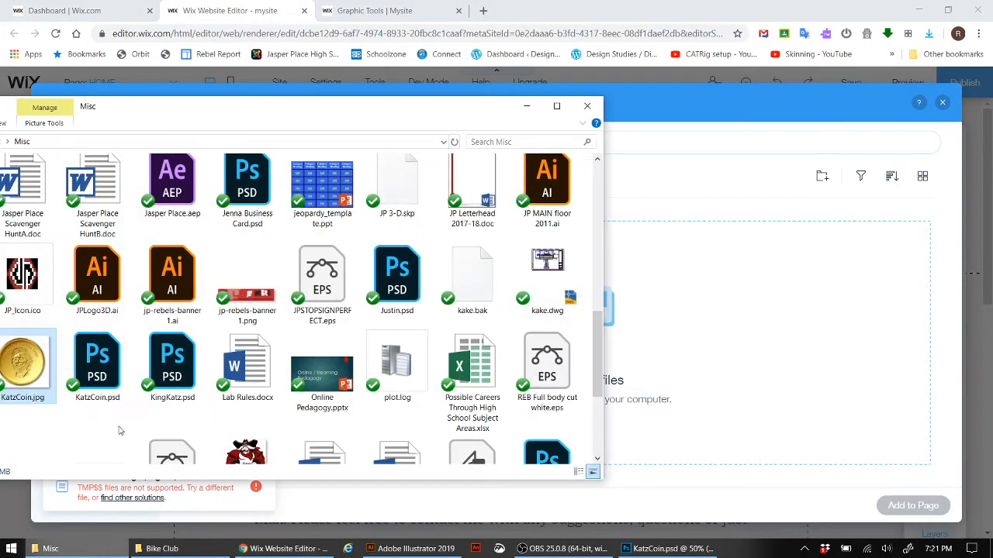
click(166, 549)
drag(209, 335, 780, 332)
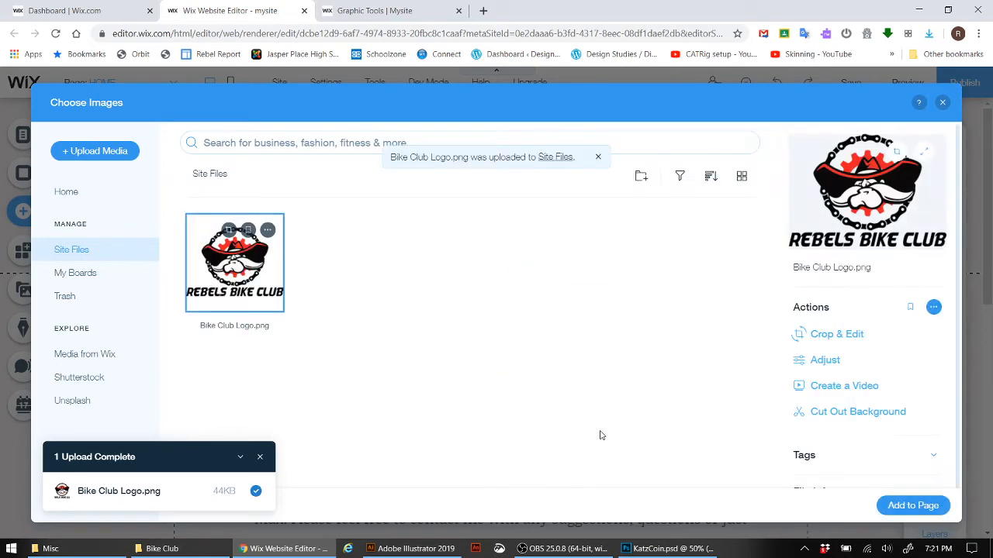
click(909, 508)
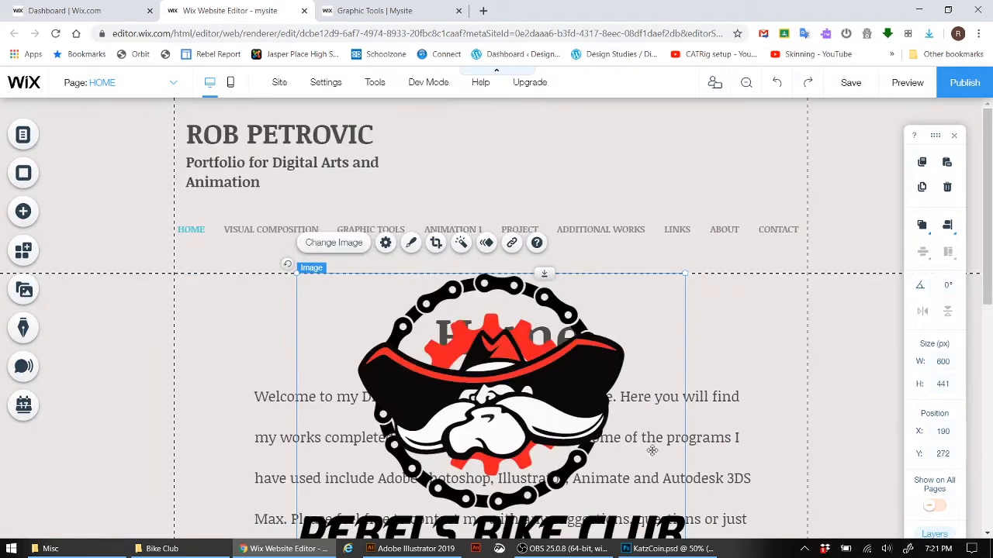
Delete the old white-background bike club logo and move the new transparent one into its place below the welcome text
scroll(584, 394, down, 1)
scroll(583, 394, down, 1)
scroll(494, 310, down, 2)
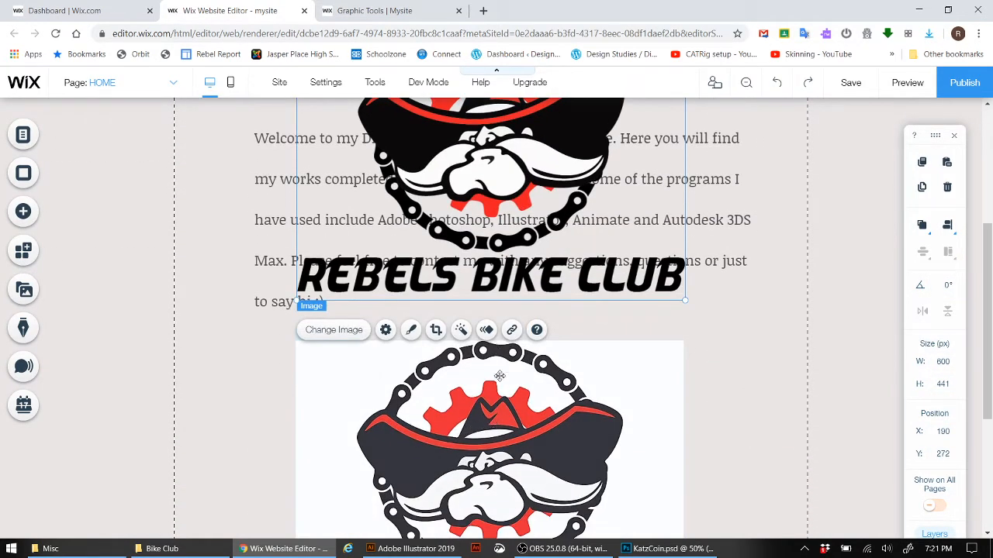
click(535, 402)
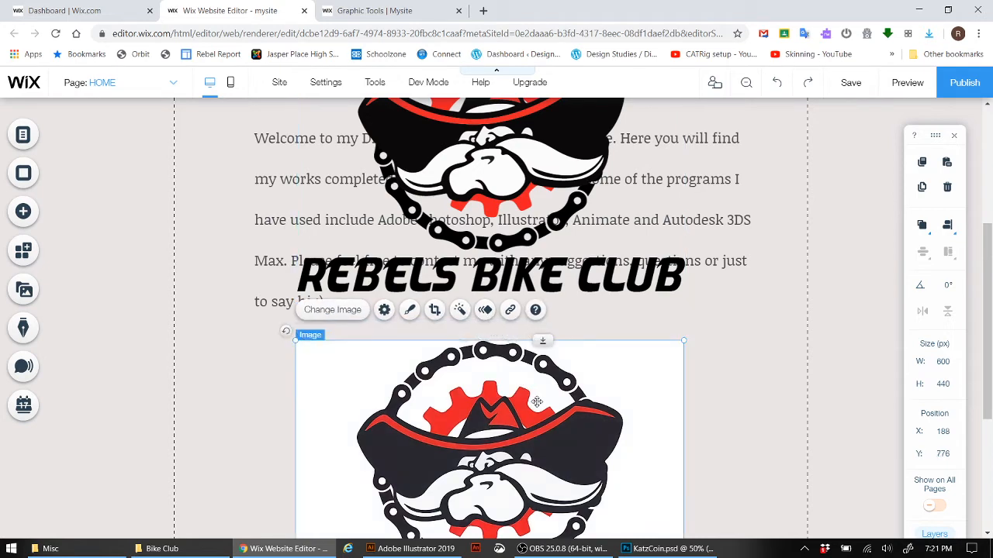
drag(536, 402, 482, 488)
scroll(496, 387, down, 3)
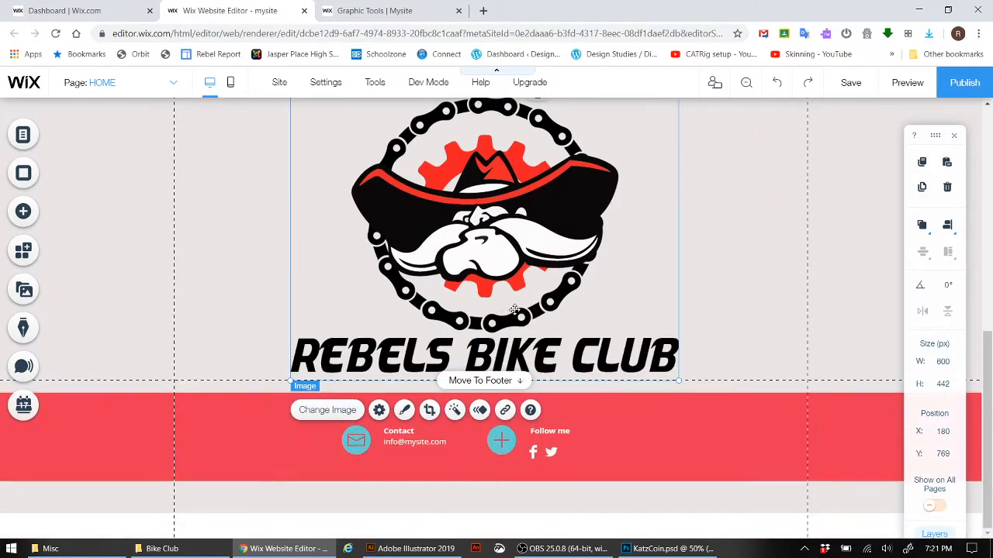
scroll(496, 287, up, 1)
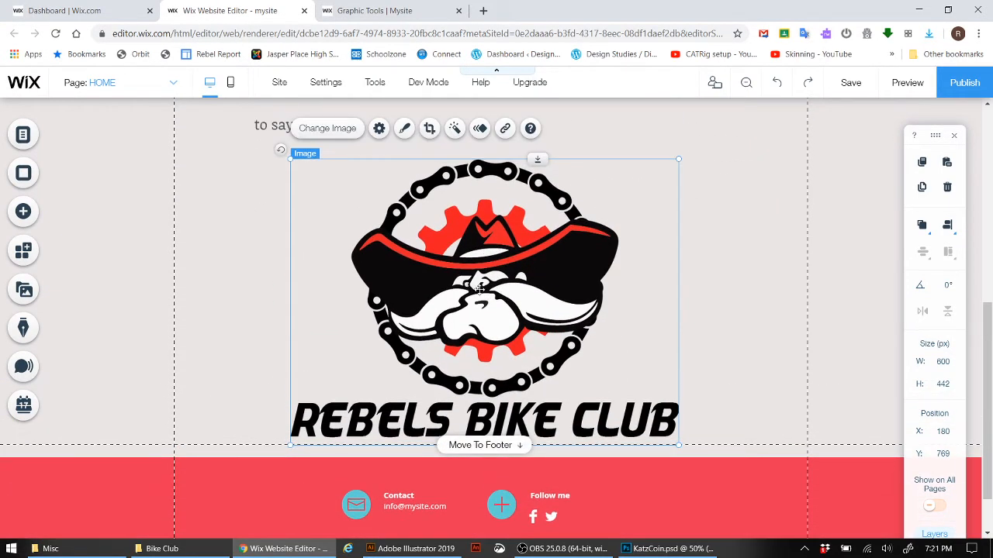
Save and publish the site, dismissing the publishing and mobile-site dialogs
click(845, 84)
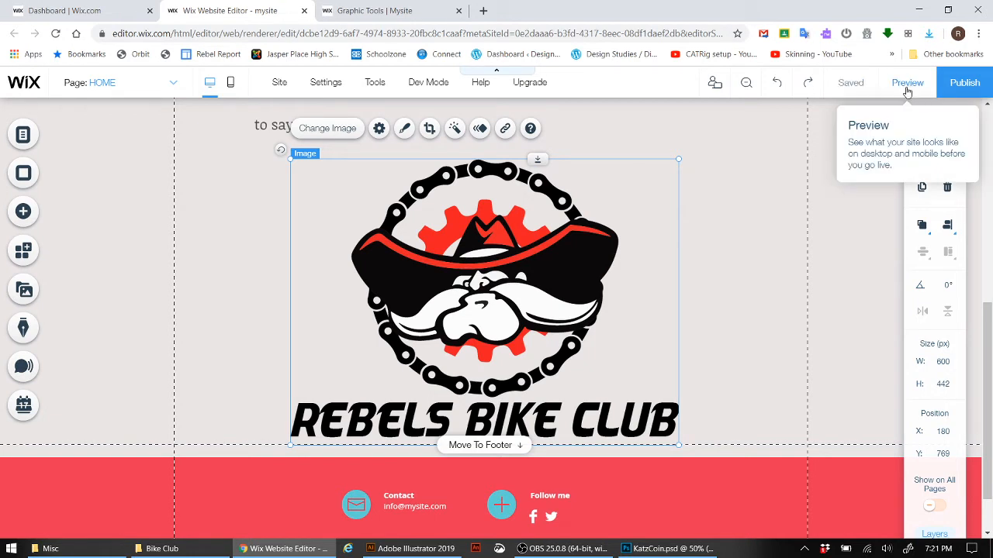
click(973, 87)
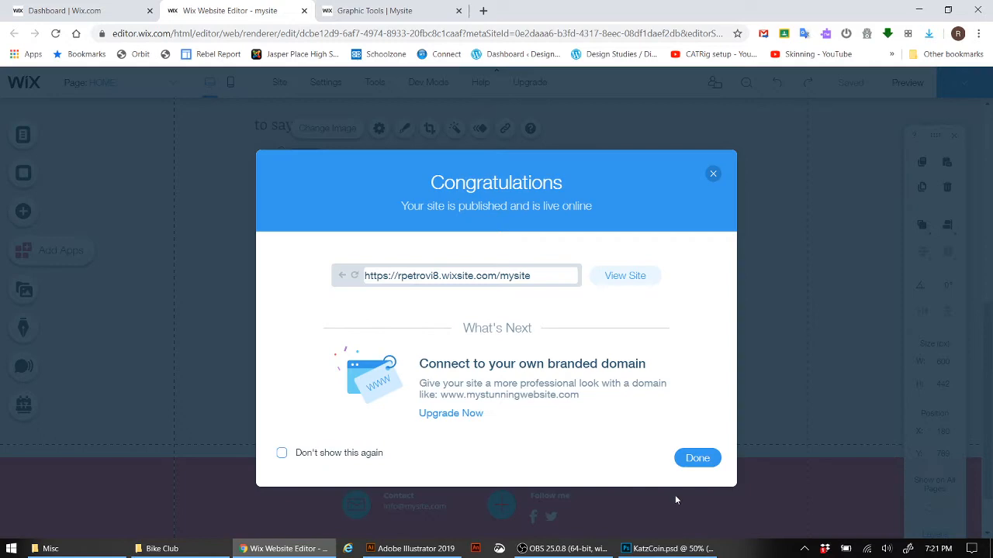
click(697, 459)
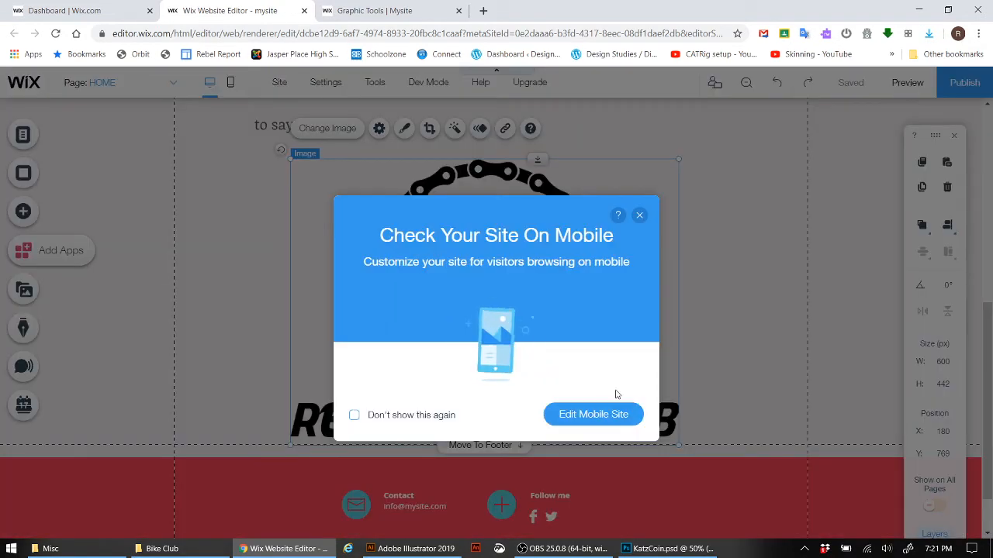
click(639, 216)
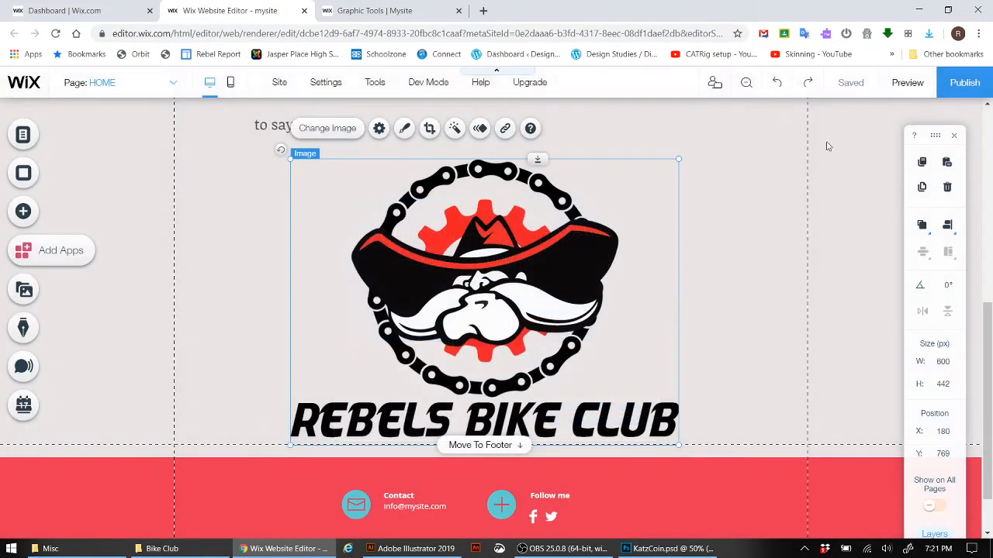
Preview the Home page to check the transparent logo against the page background, and return to the editor
click(907, 82)
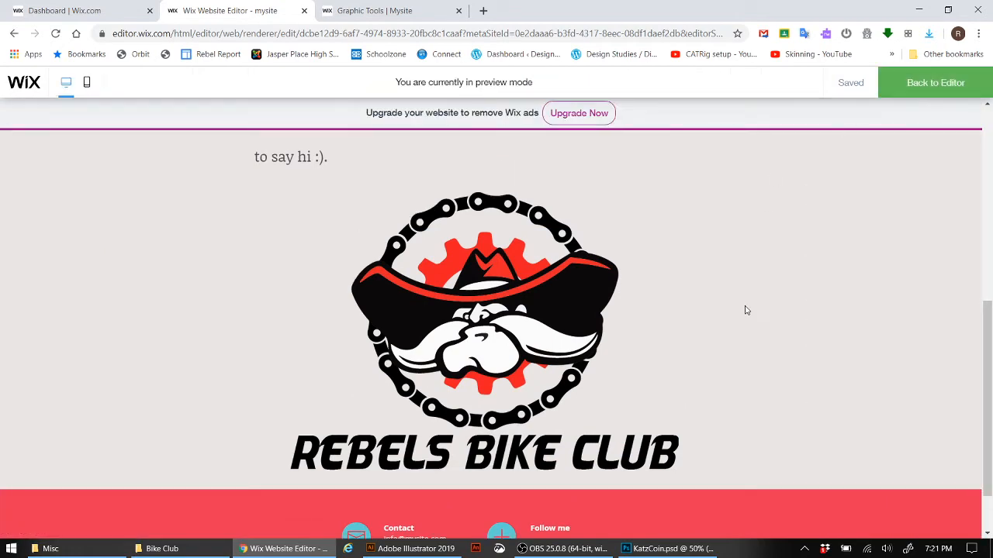
scroll(689, 271, up, 10)
scroll(689, 272, down, 10)
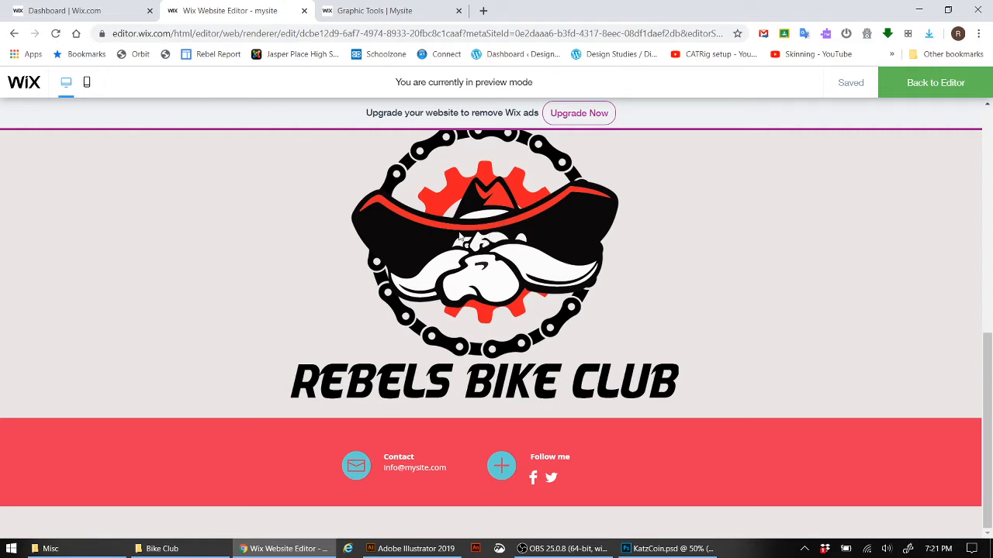
click(950, 90)
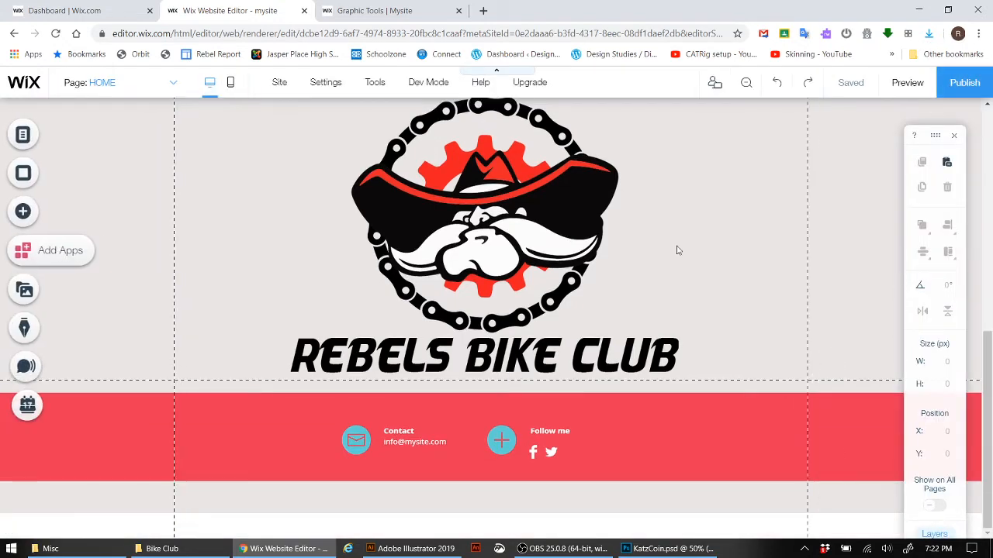
Set the bike club logo image to open in a pop-up when it is clicked
click(525, 225)
scroll(525, 225, up, 3)
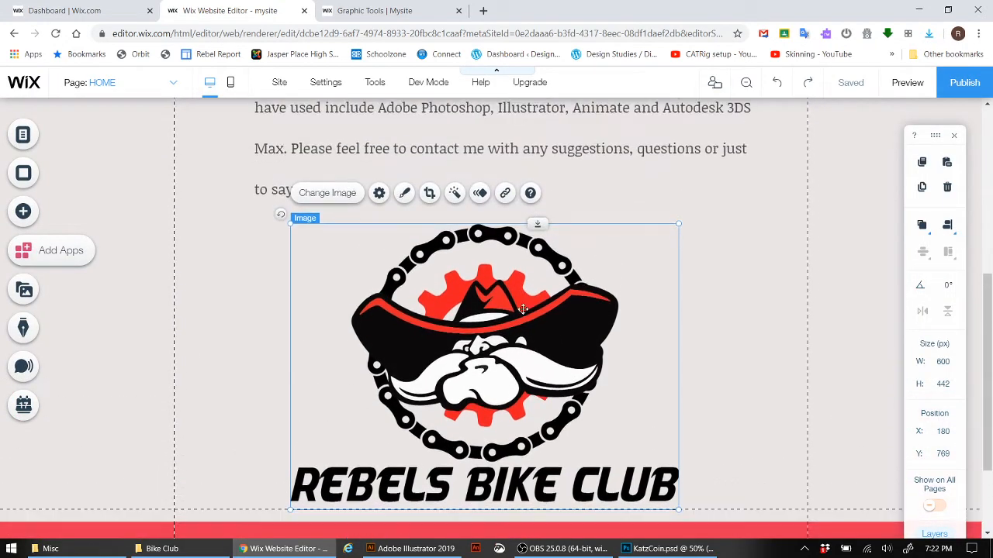
click(379, 194)
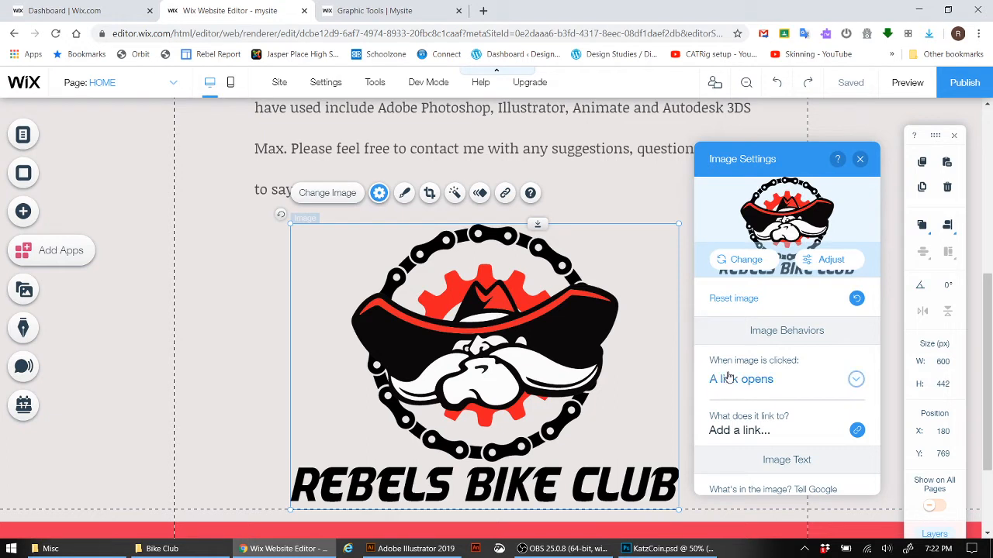
click(857, 380)
click(797, 404)
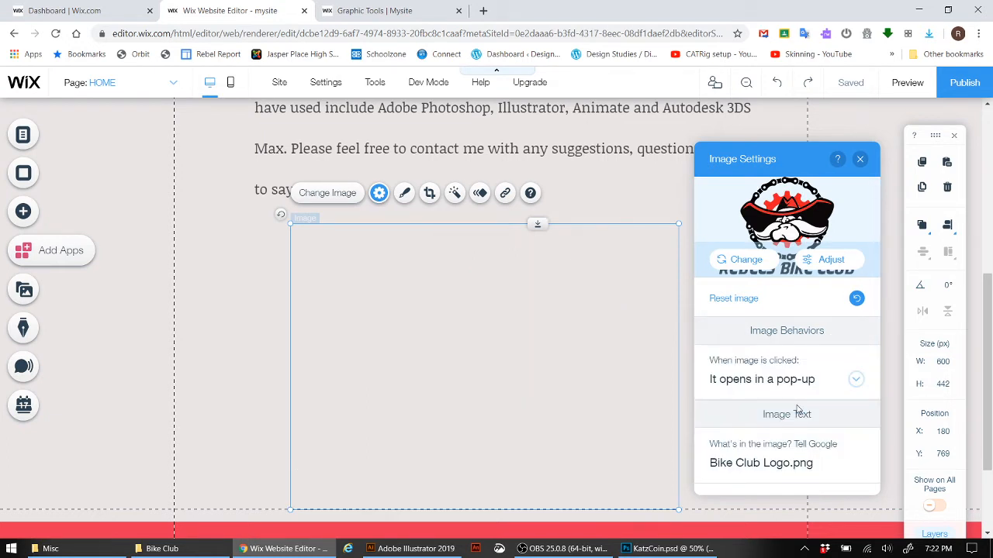
click(859, 161)
Save and republish the site with the logo's new click behavior, choosing not to show the publishing message again
click(851, 86)
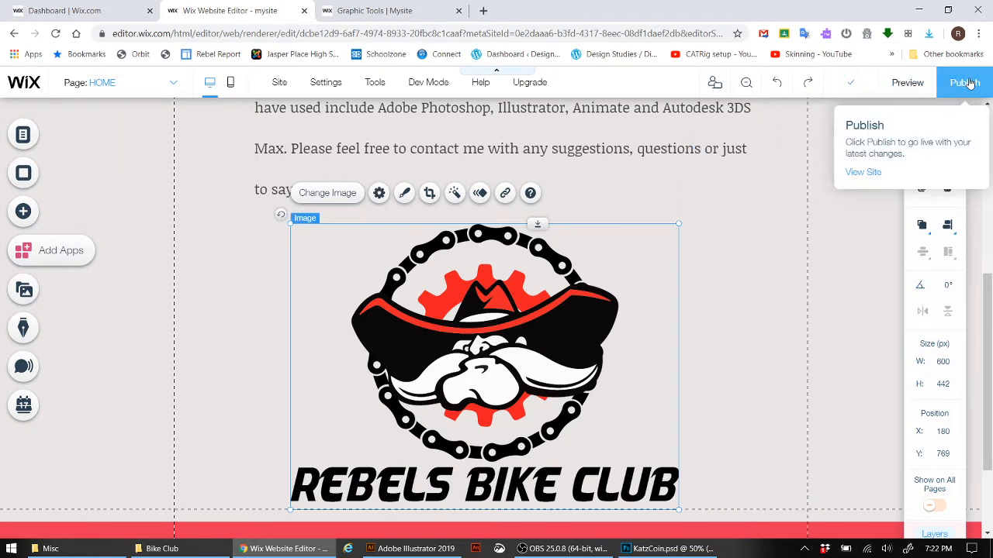
click(968, 83)
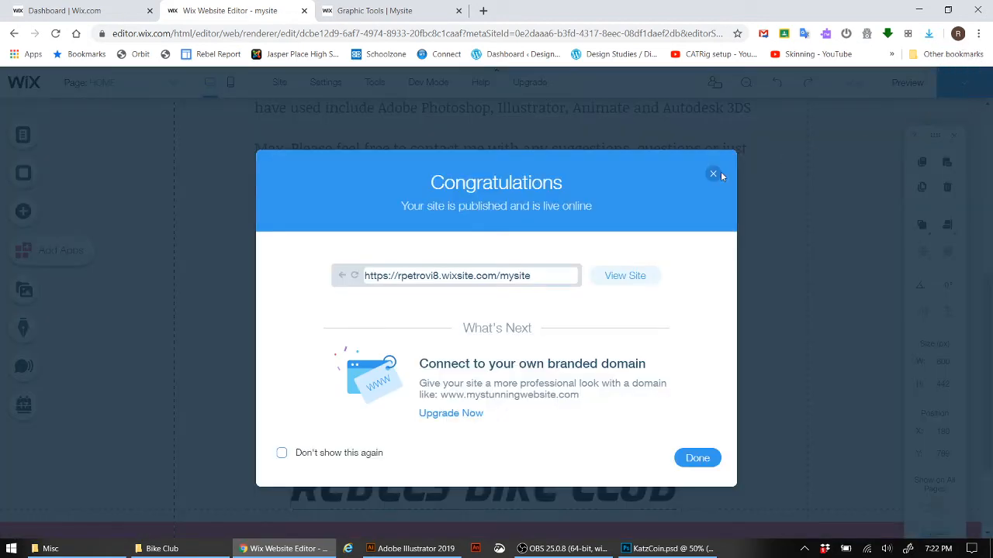
click(281, 453)
click(697, 458)
Preview the Home page, open and close the logo's pop-up, review the page layout, and return to the editor
click(906, 82)
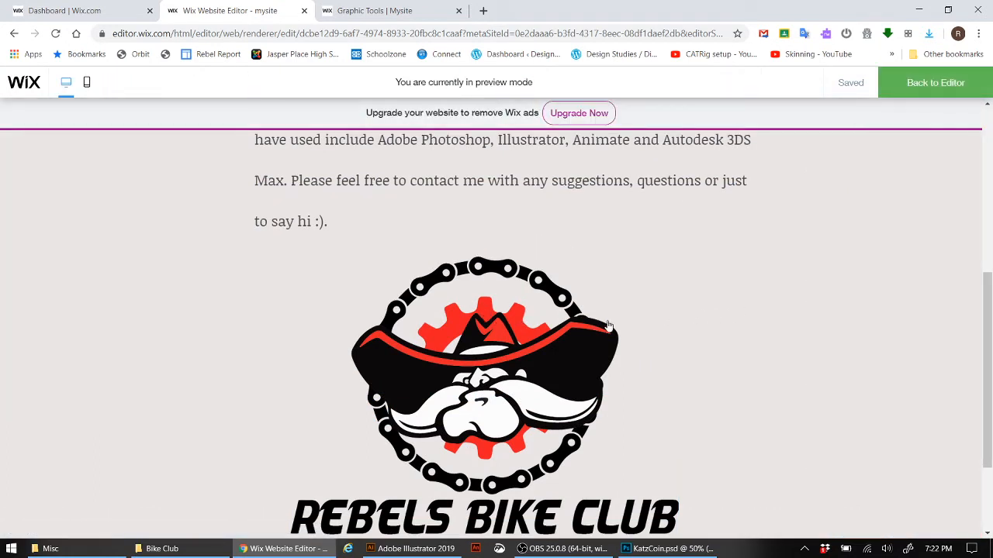
click(552, 287)
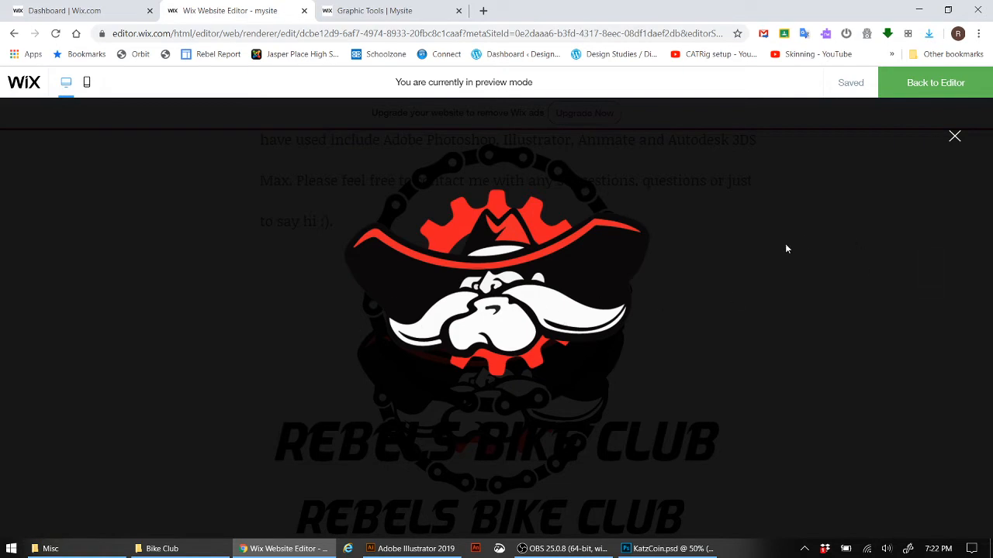
click(957, 139)
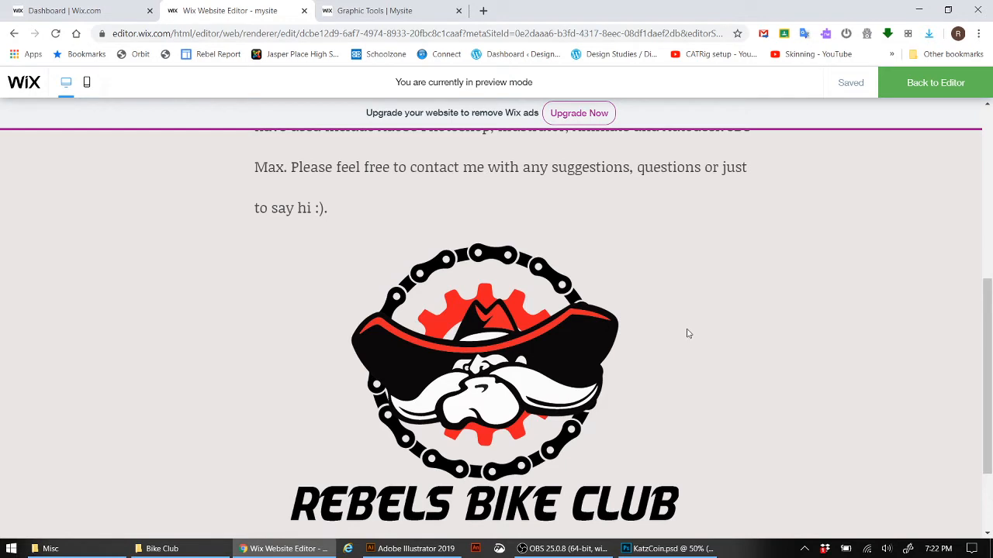
scroll(736, 349, down, 2)
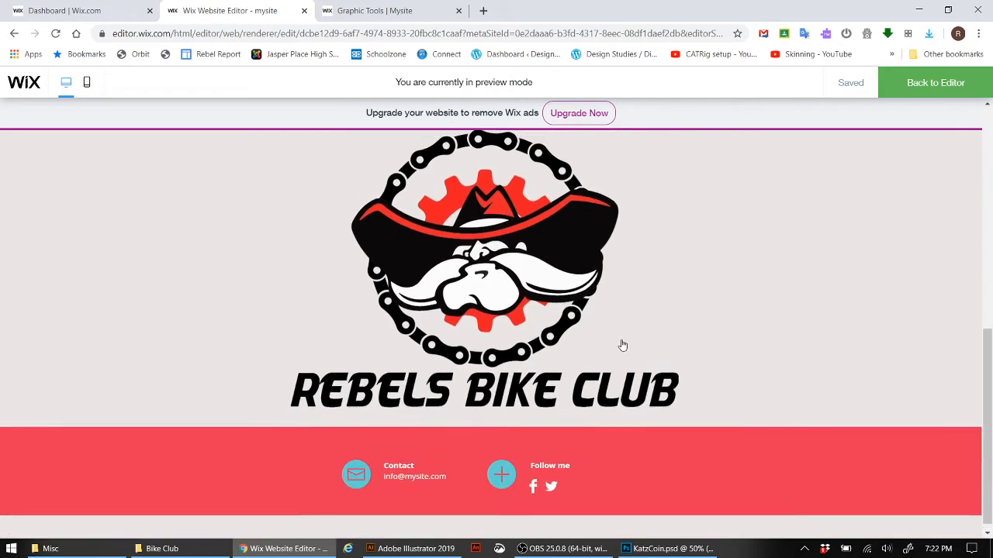
scroll(622, 345, up, 4)
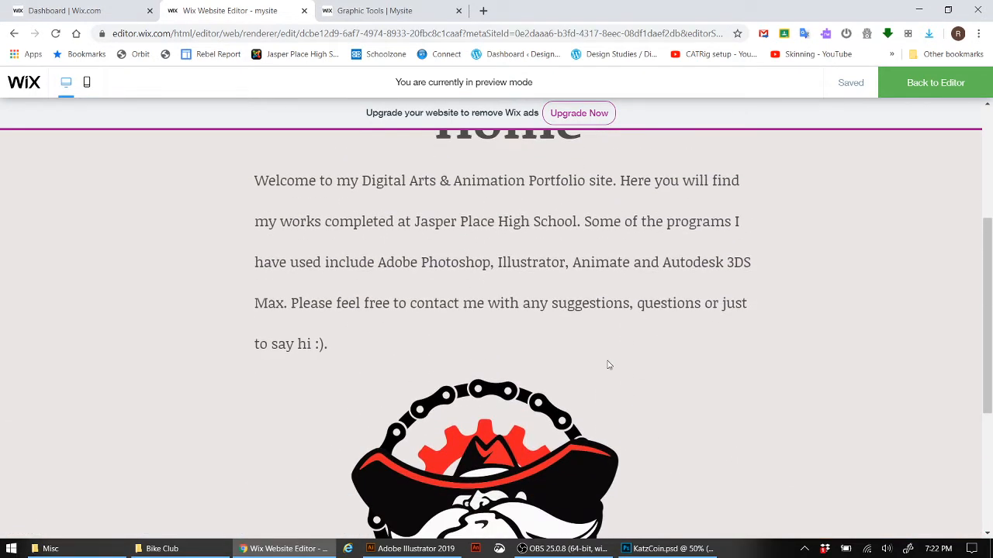
scroll(580, 301, up, 3)
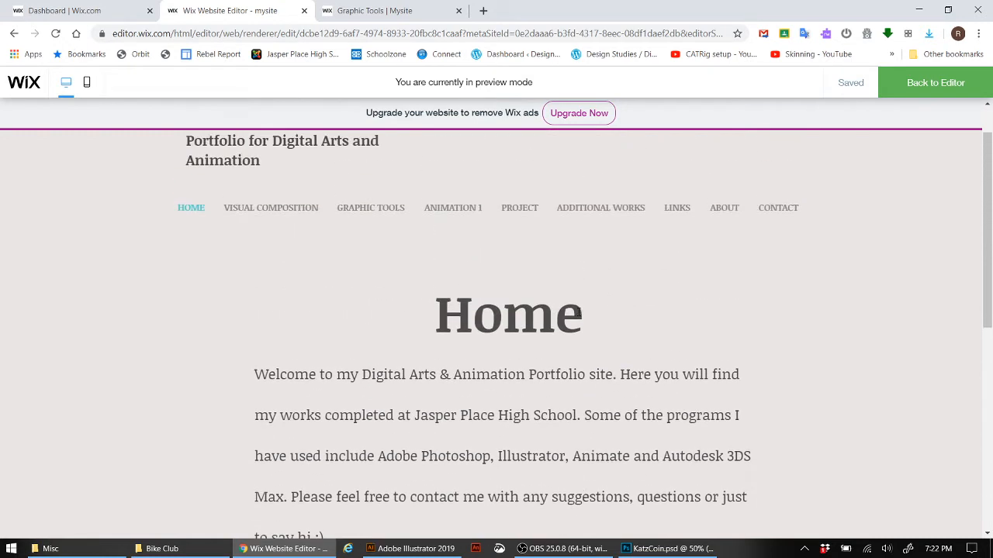
click(925, 85)
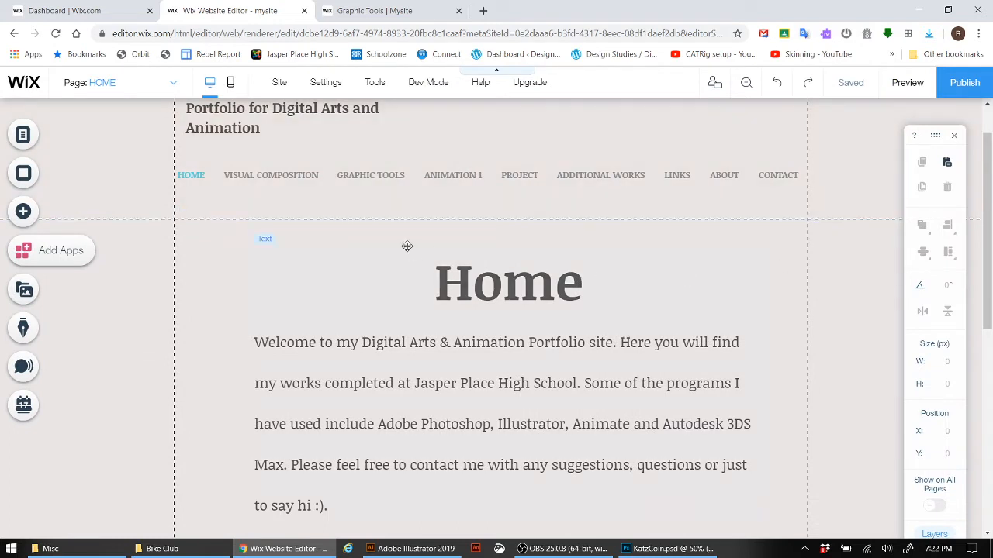
Open the site's About page in the editor
click(172, 83)
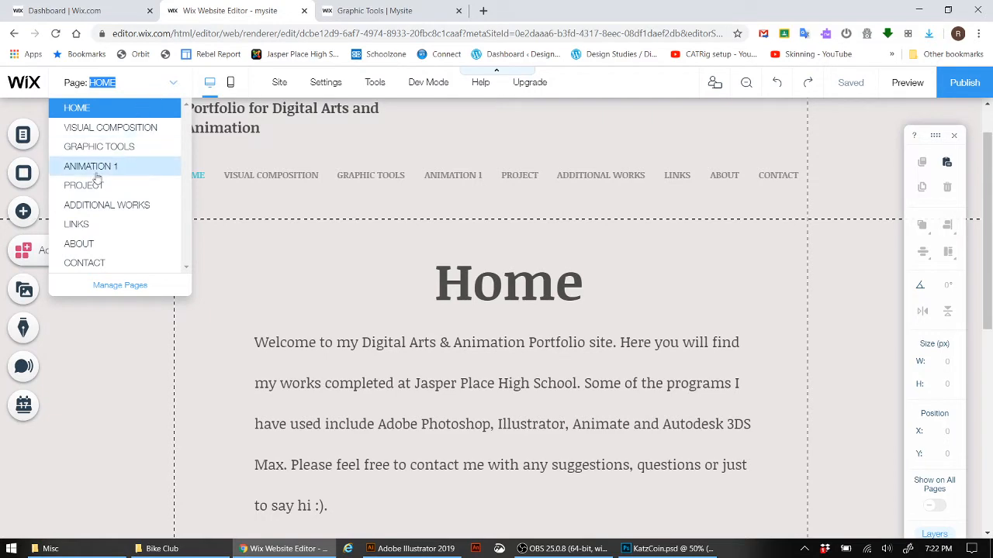
click(92, 246)
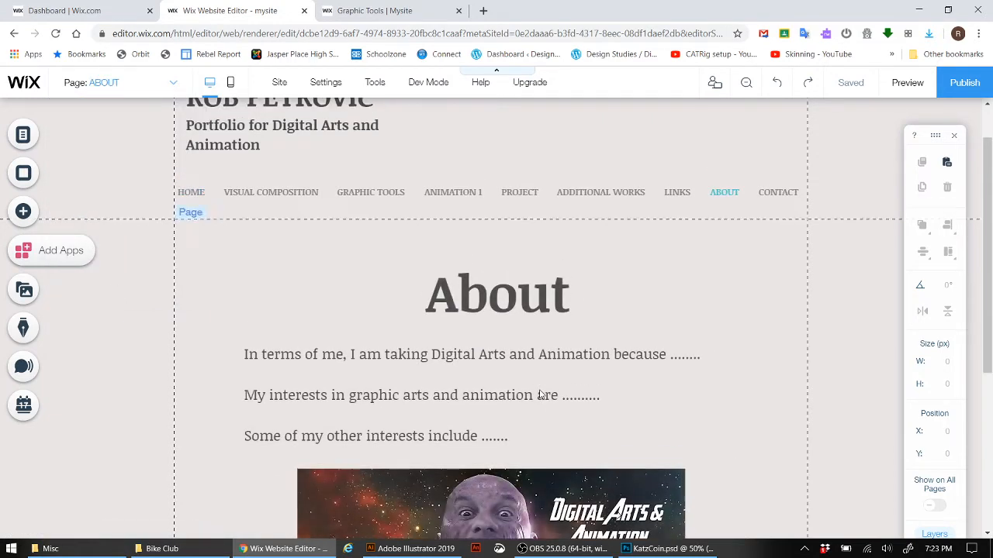
Delete the Digital Arts & Animation image below the text on the About page
scroll(539, 394, down, 5)
scroll(539, 394, up, 2)
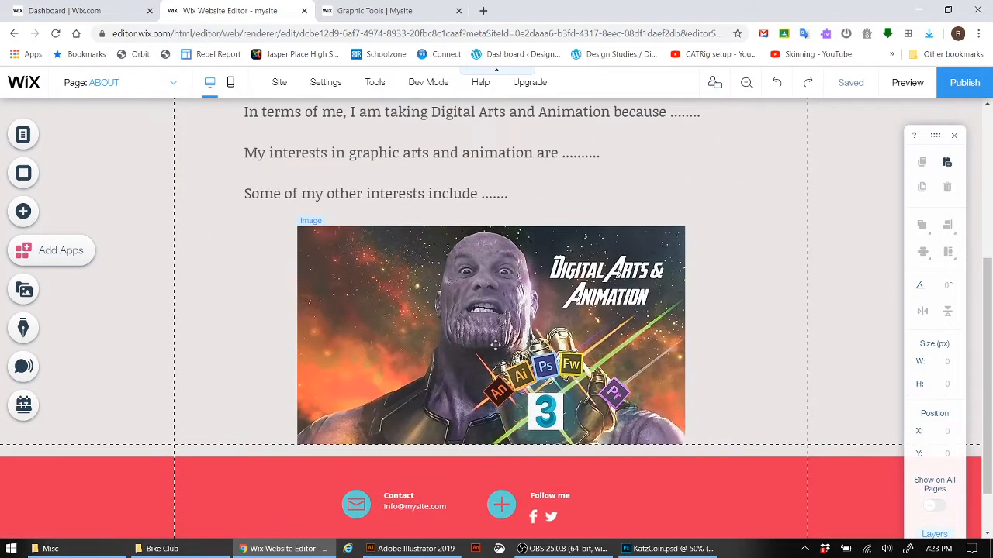
click(508, 328)
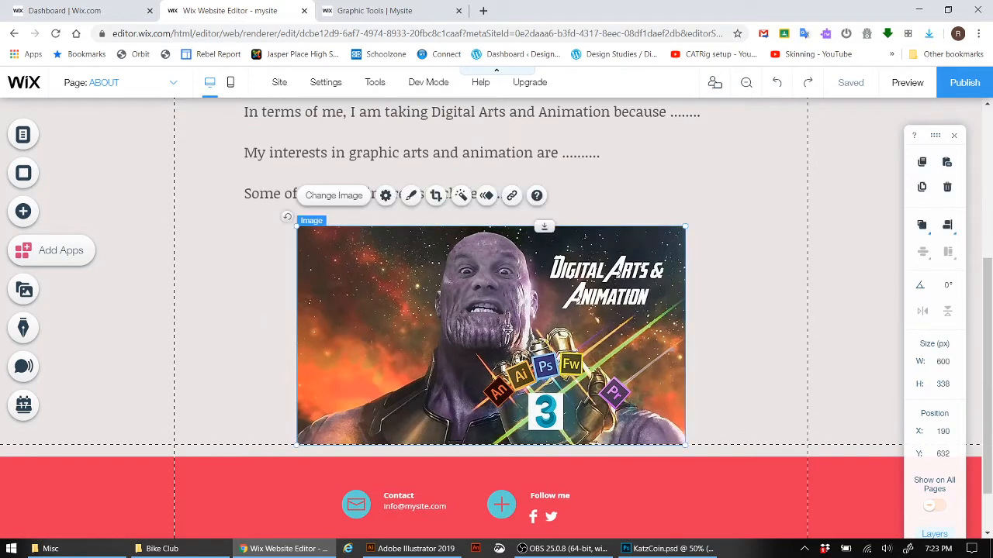
key(Delete)
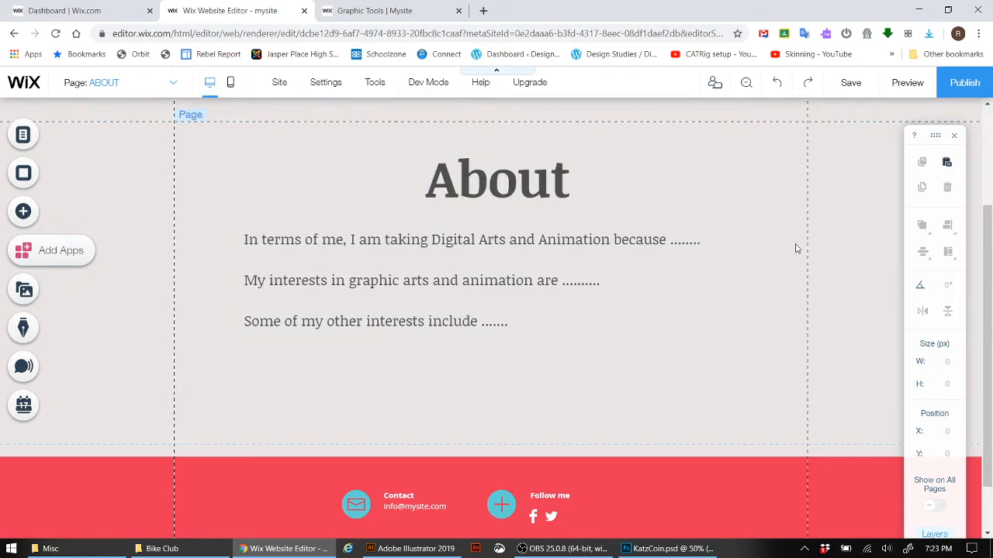
key(ctrl)
key(ctrl)
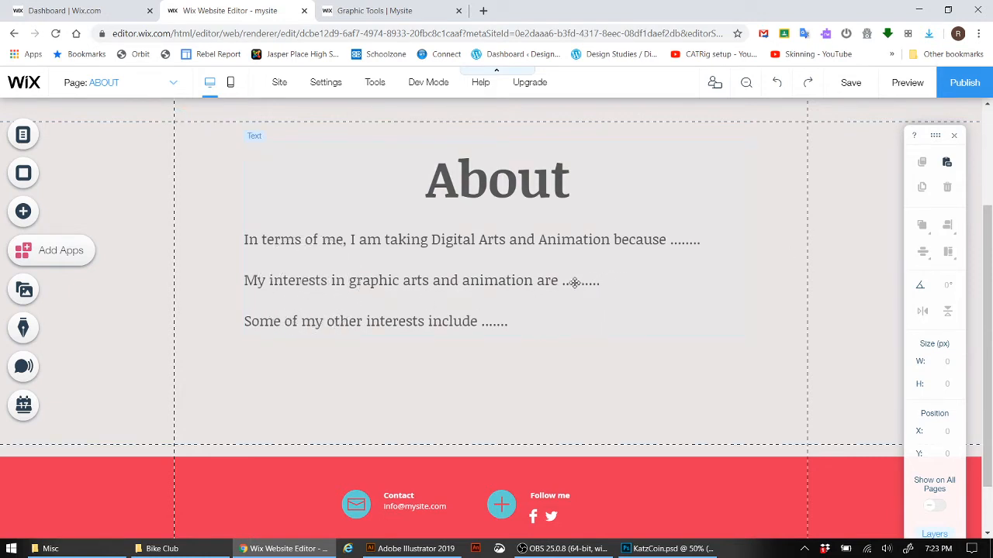
Add the line "My future goals may be...." to the About text, below the sentence on graphic arts and animation interests
click(516, 281)
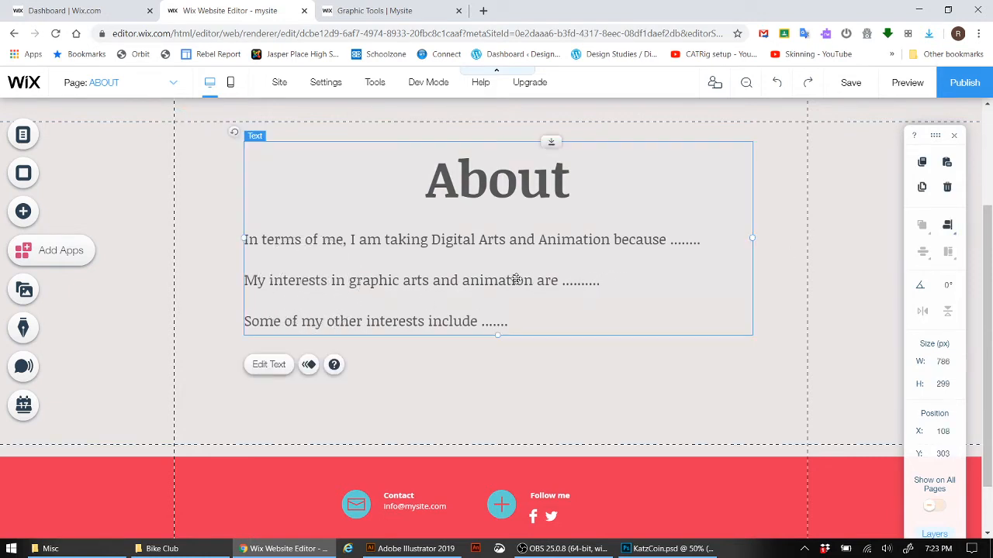
click(268, 364)
click(621, 281)
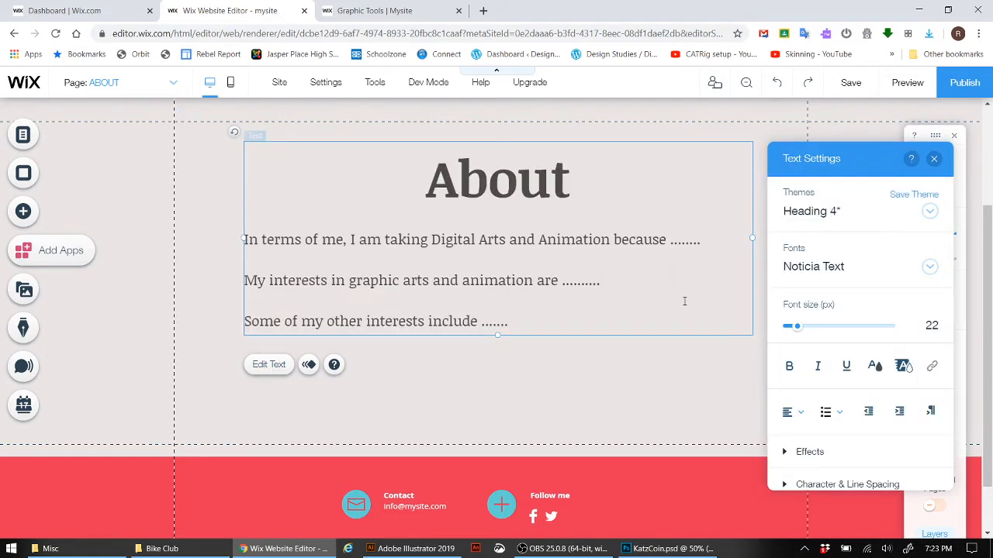
key(Return)
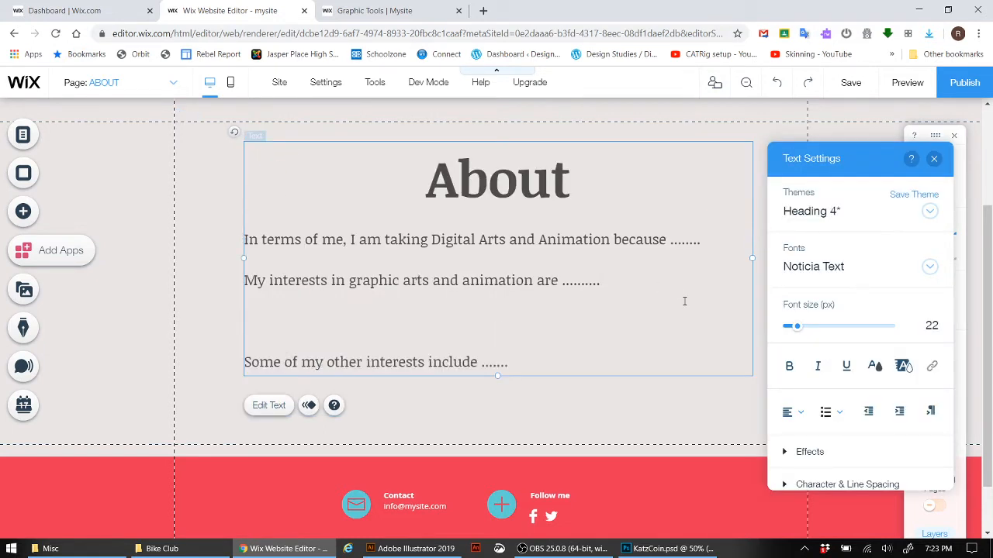
text(My future goals may be....)
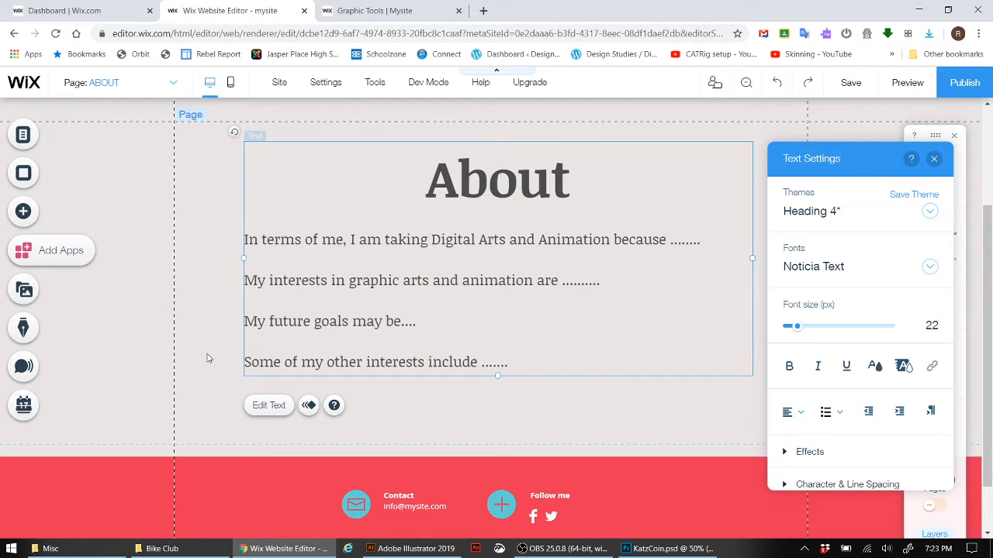
click(464, 429)
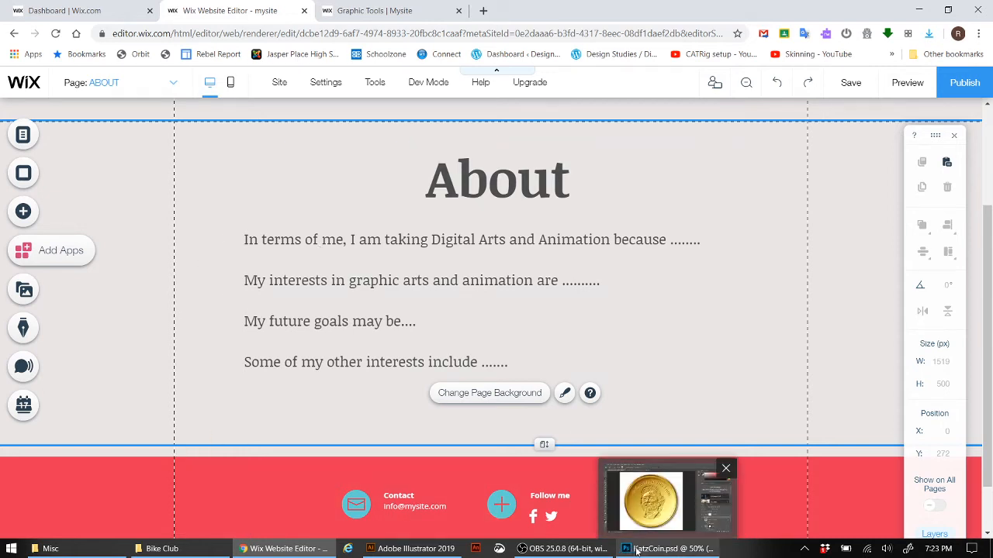
Switch to Photoshop and bring the Infinity Gauntlet.psd document to the front
click(671, 549)
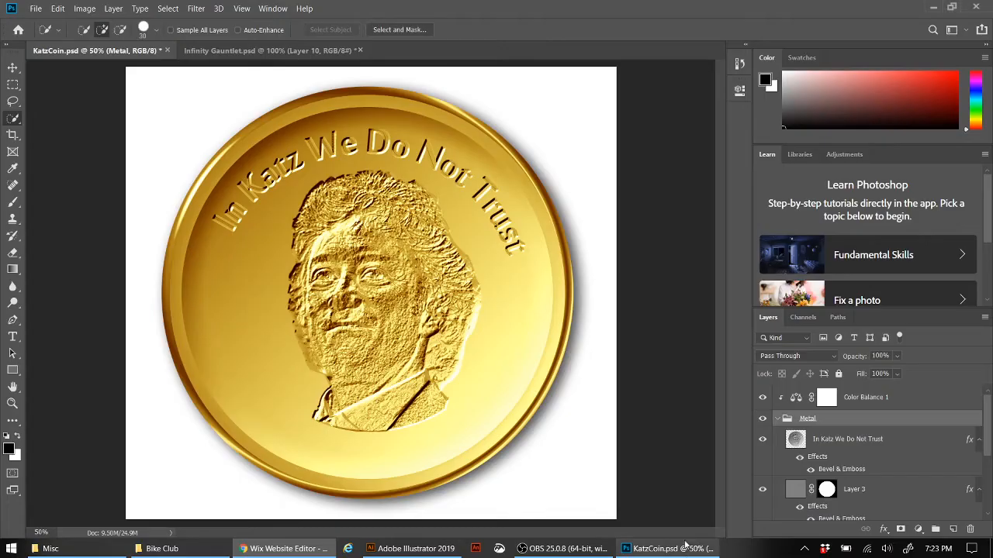
click(244, 52)
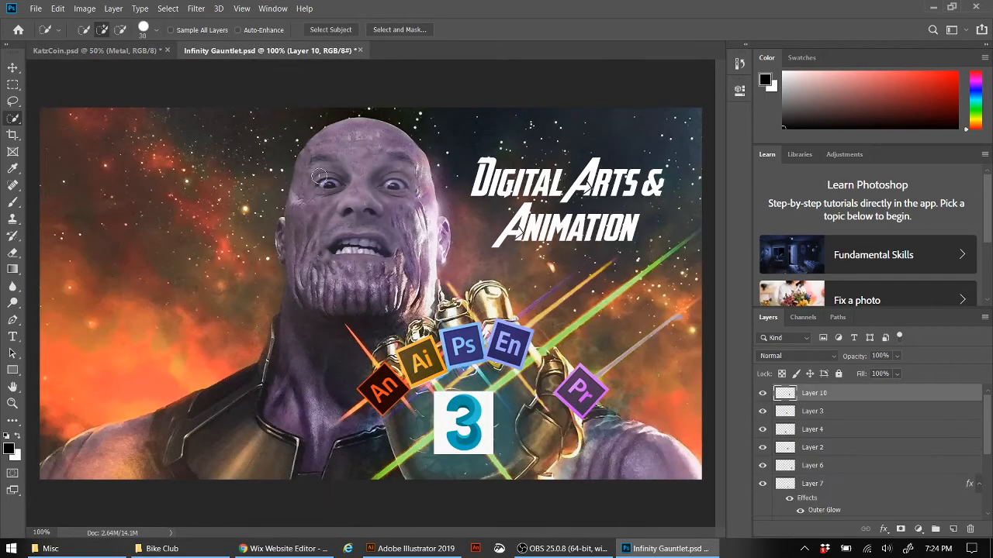
mouse_move(272, 550)
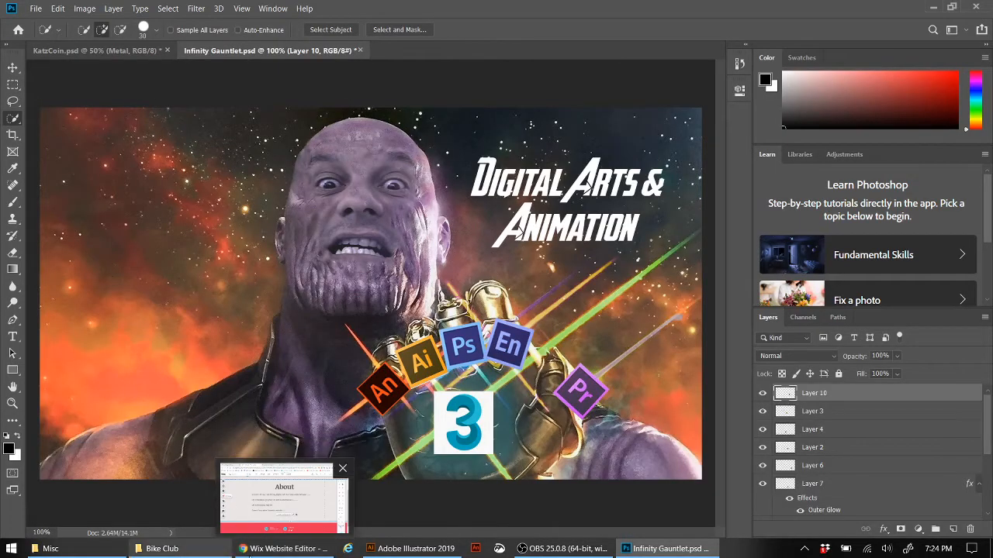
click(271, 549)
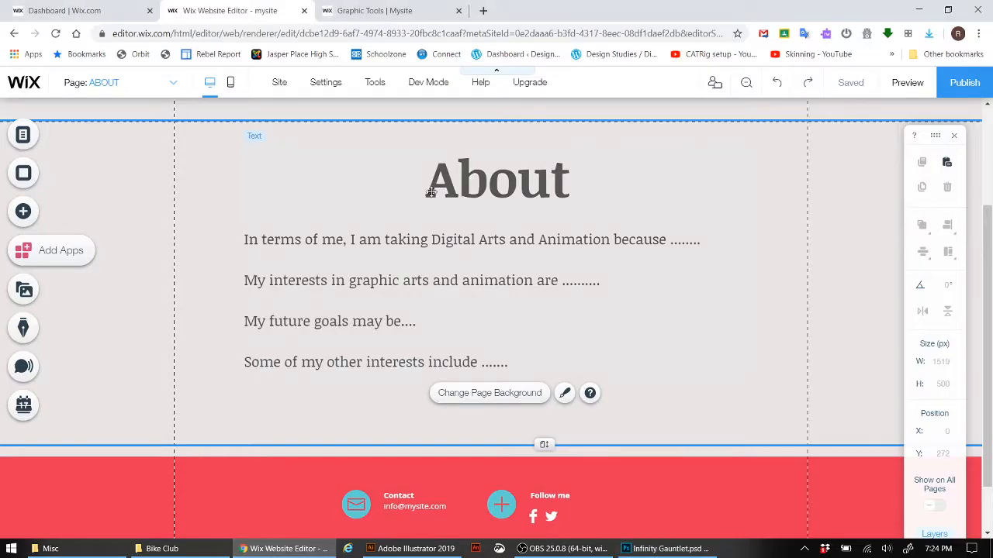
click(24, 212)
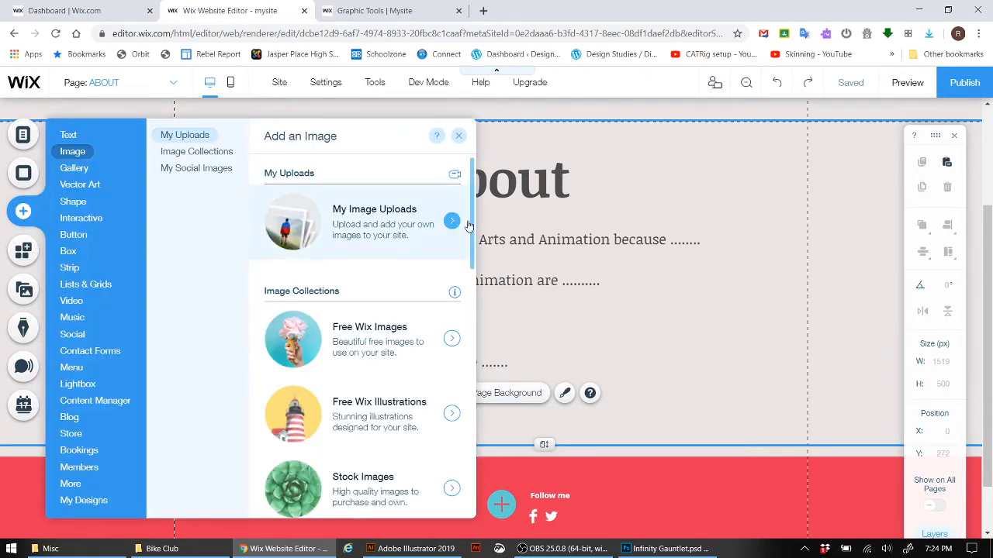
click(645, 255)
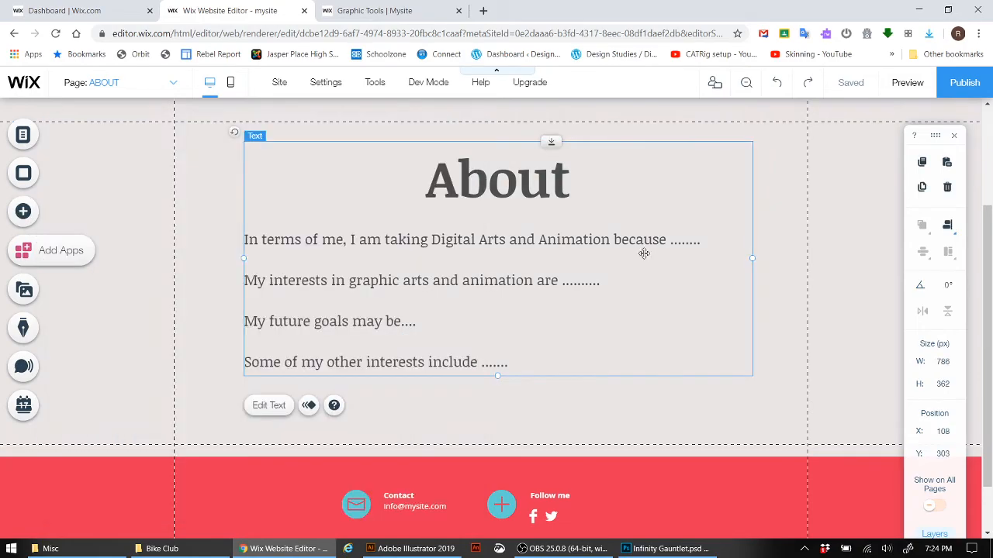
Switch to Photoshop and export the Infinity Gauntlet artwork as a JPG into the Misc folder, replacing the existing Infinity Gauntlet.jpg
click(668, 548)
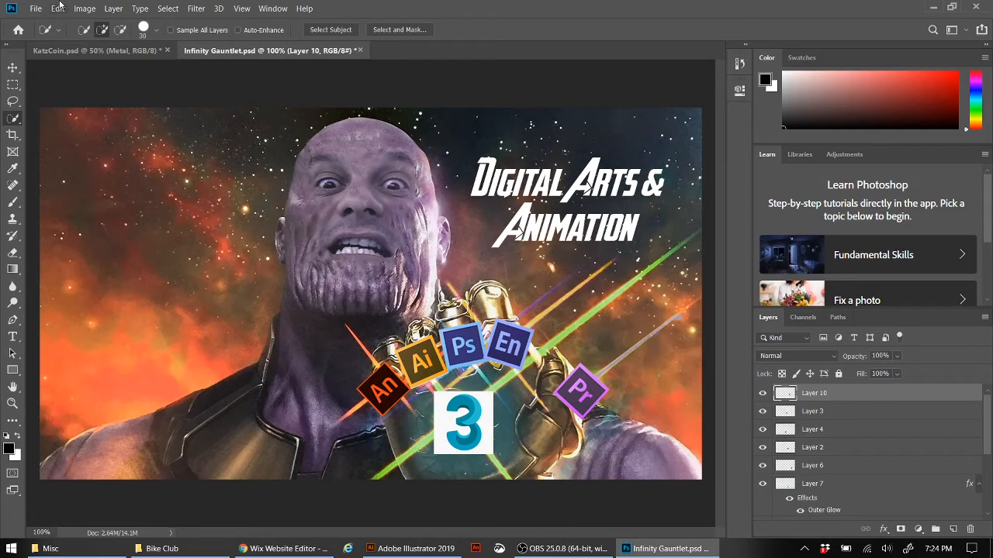
click(36, 10)
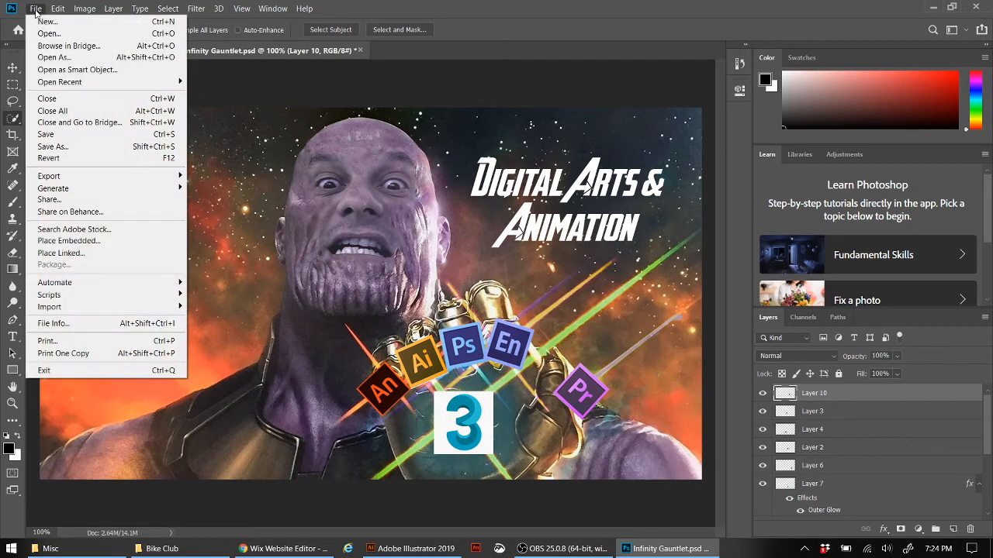
mouse_move(87, 180)
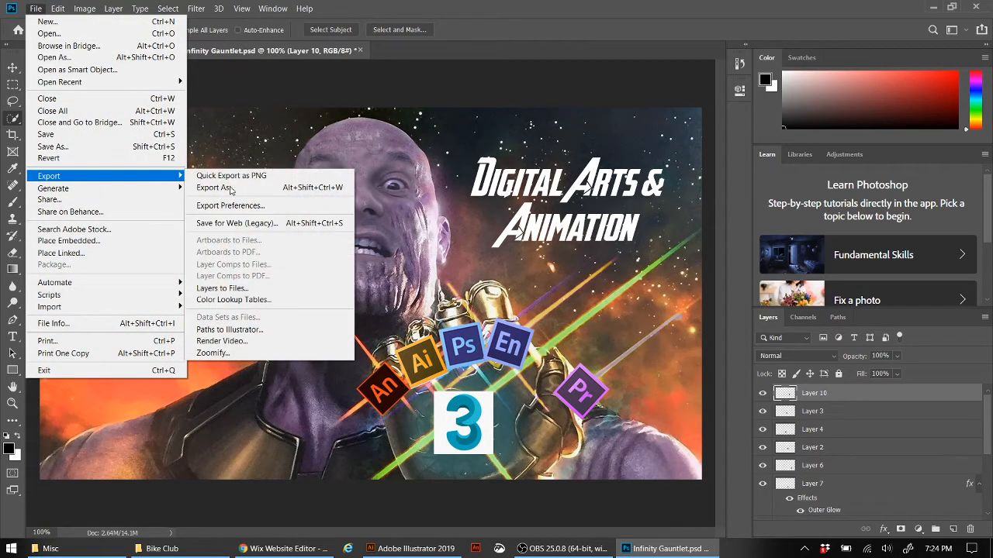
click(271, 190)
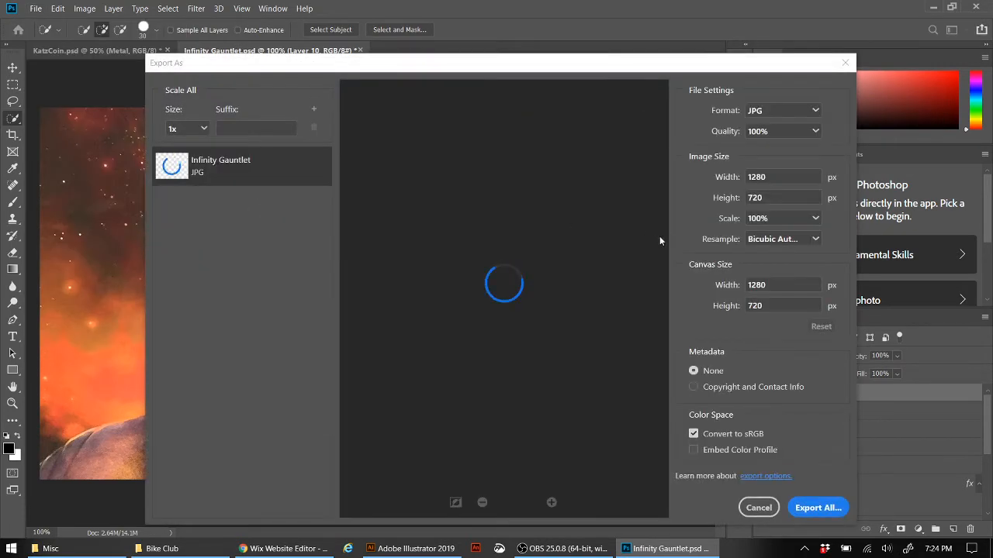
click(814, 110)
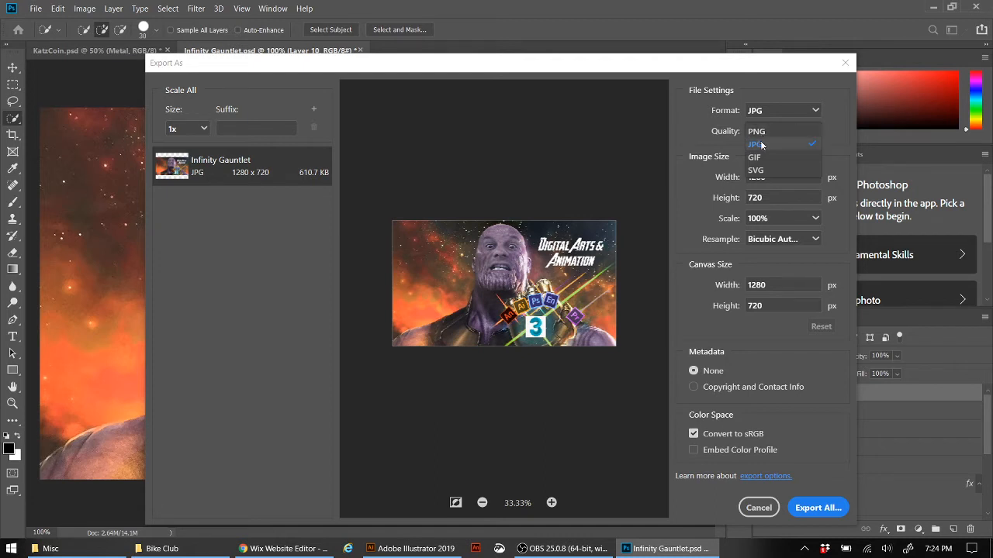
click(764, 147)
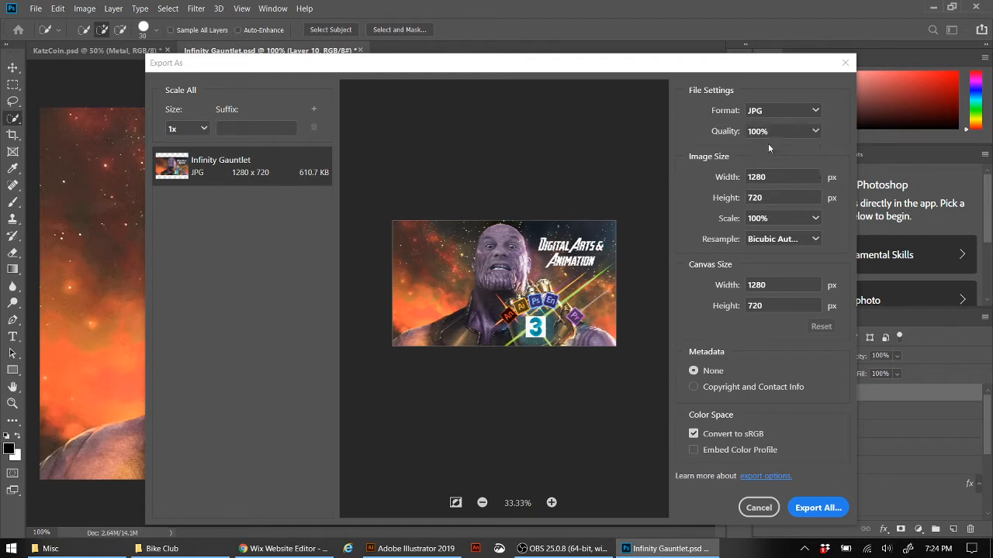
click(818, 507)
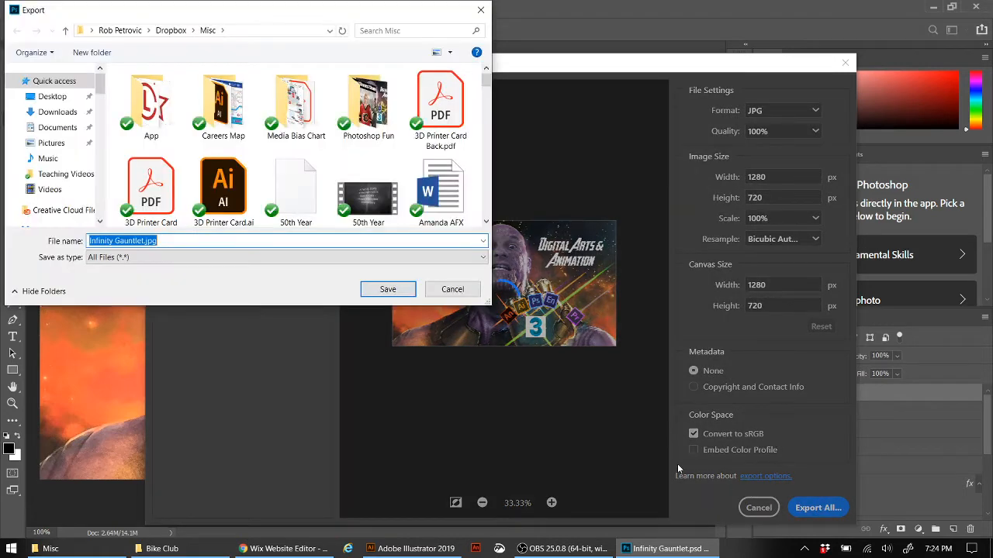
click(380, 292)
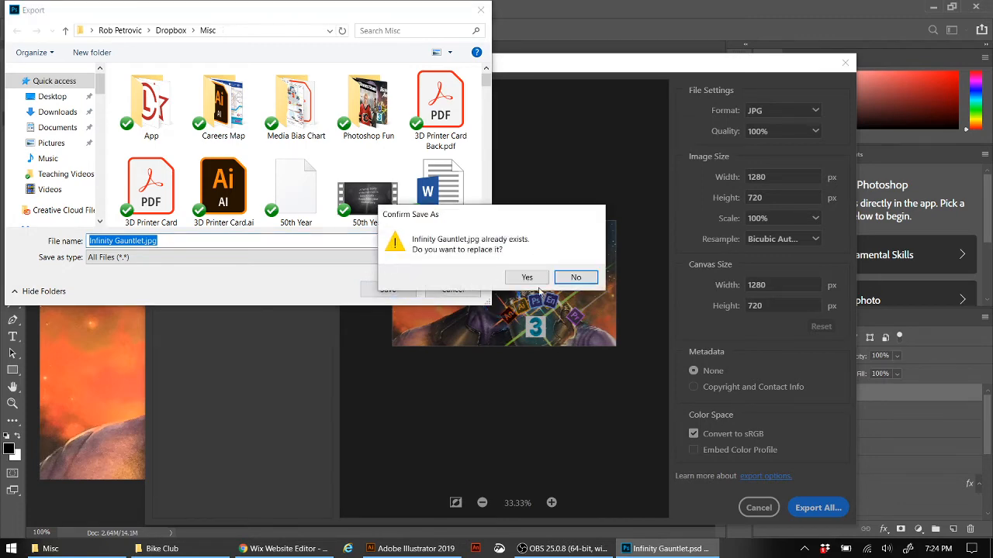
click(526, 278)
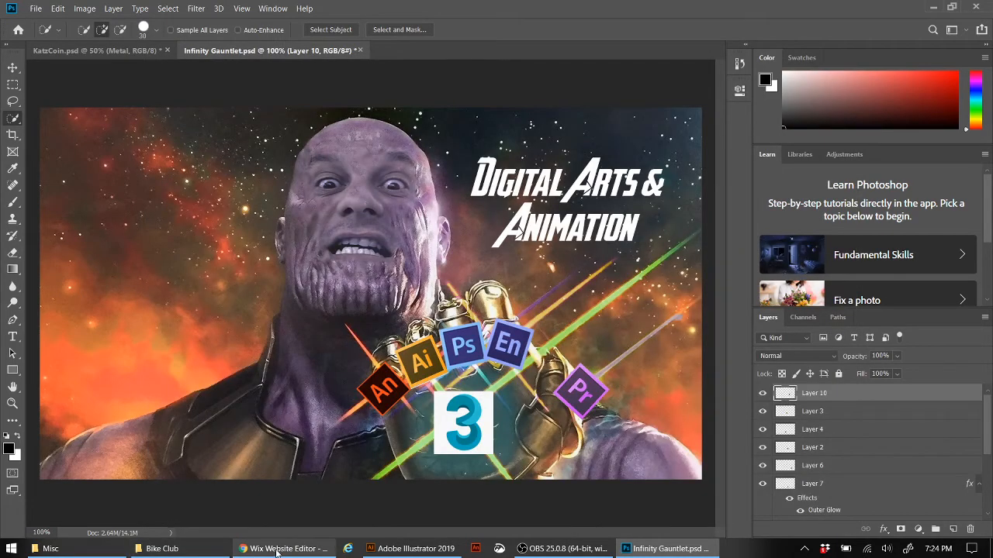
Return to the Wix editor, open the site's uploaded images for adding to the About page, and dismiss the upload notice
click(269, 549)
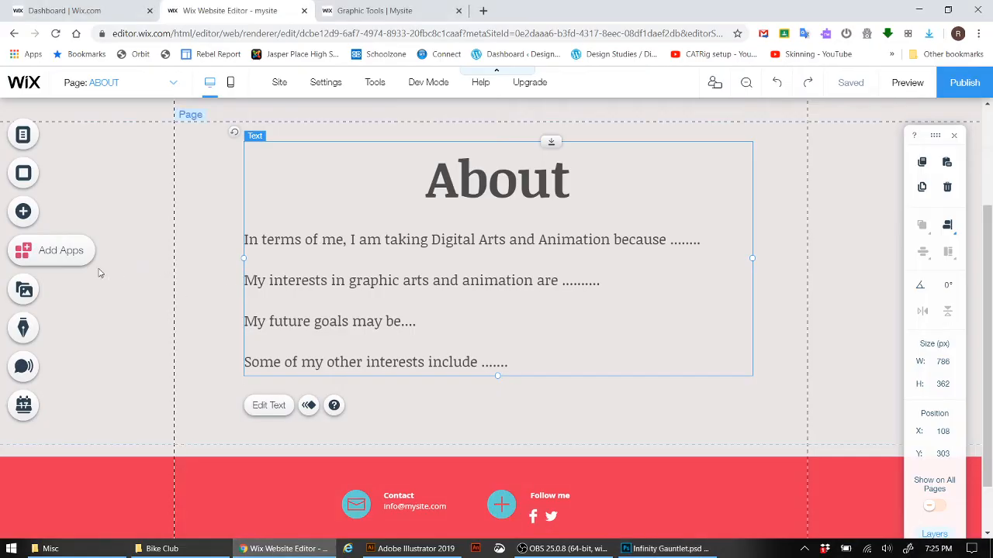
click(24, 212)
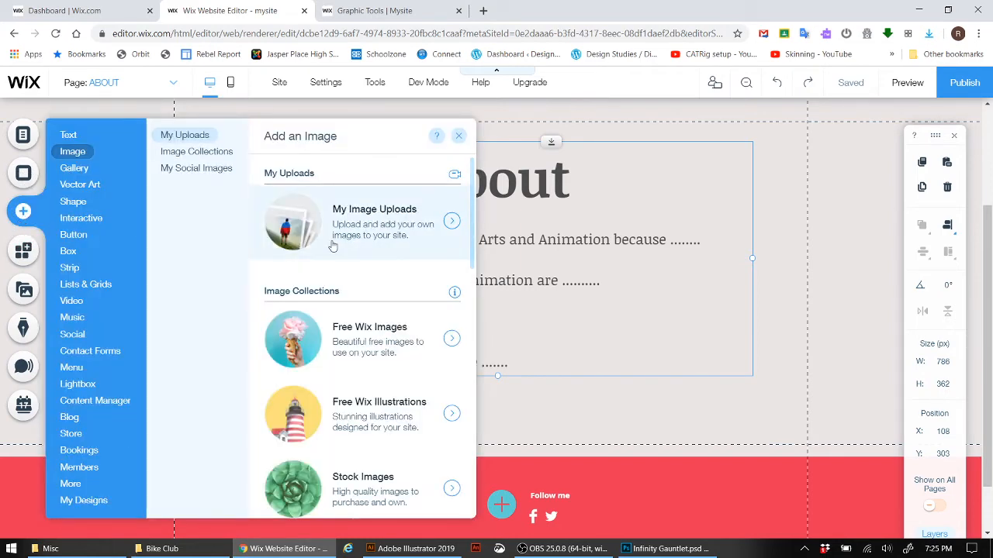
click(376, 233)
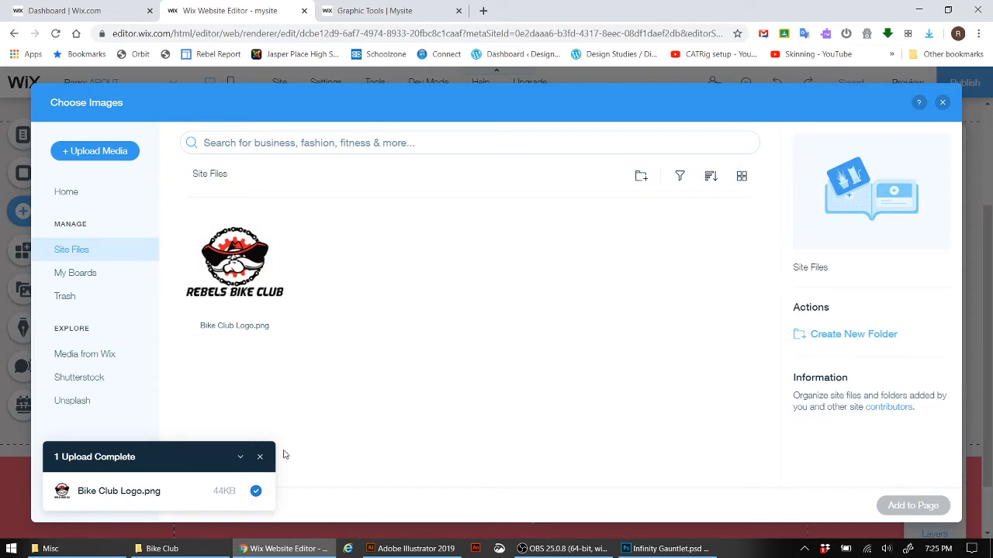
click(260, 456)
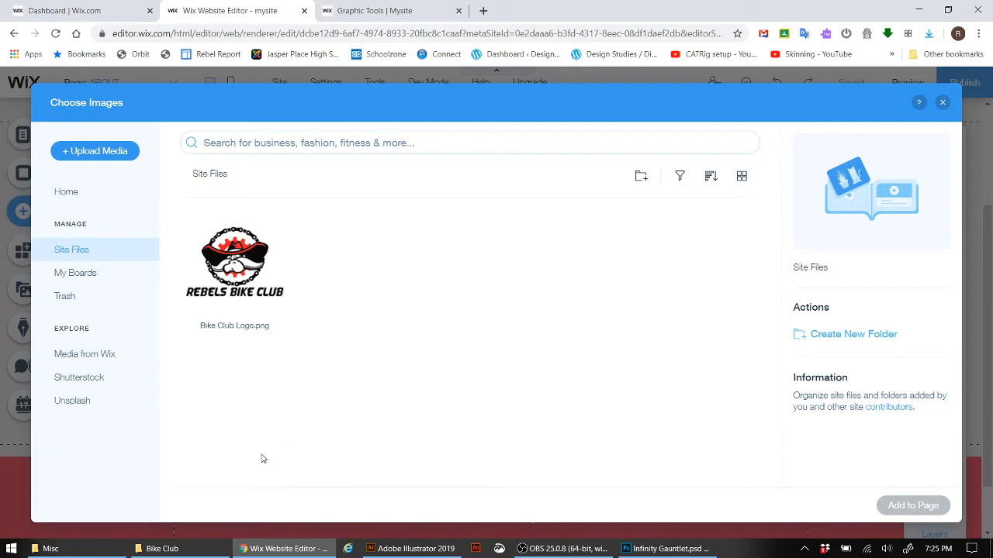
click(115, 154)
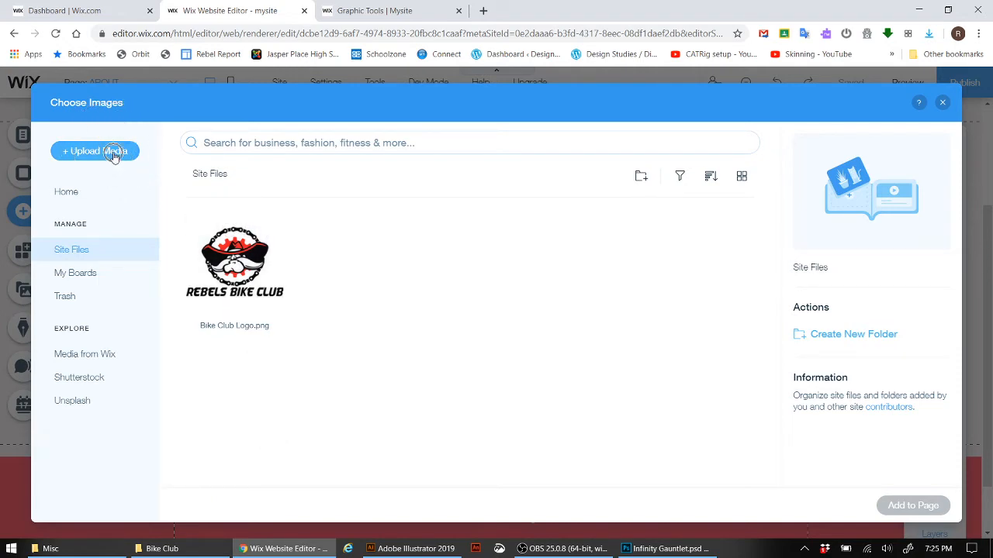
click(114, 155)
key(ctrl)
key(ctrl)
click(114, 155)
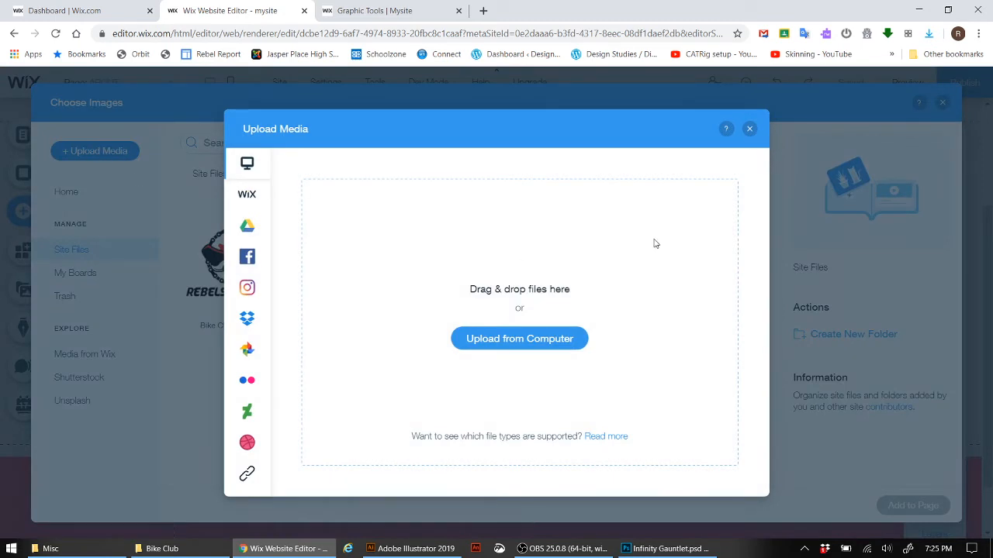
click(748, 130)
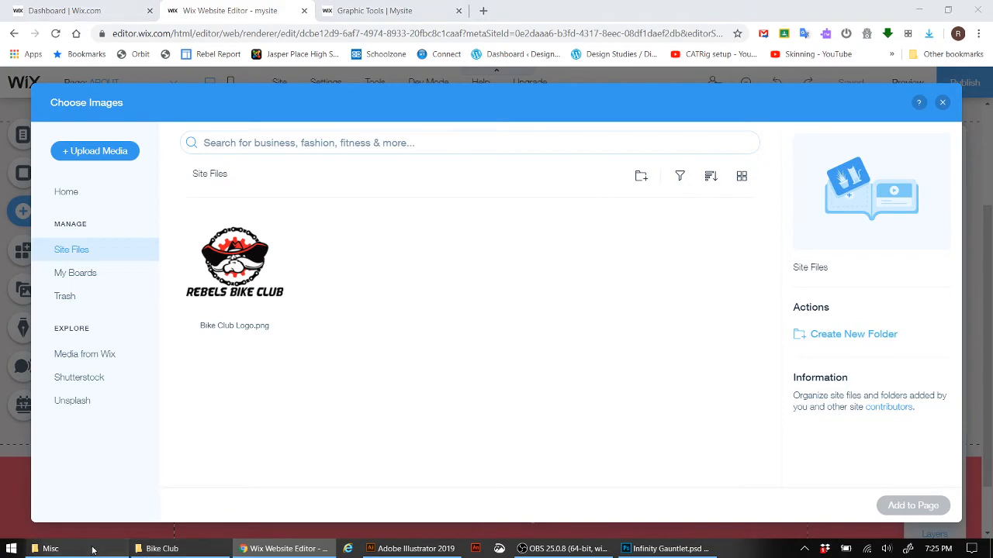
click(45, 549)
drag(372, 109, 812, 12)
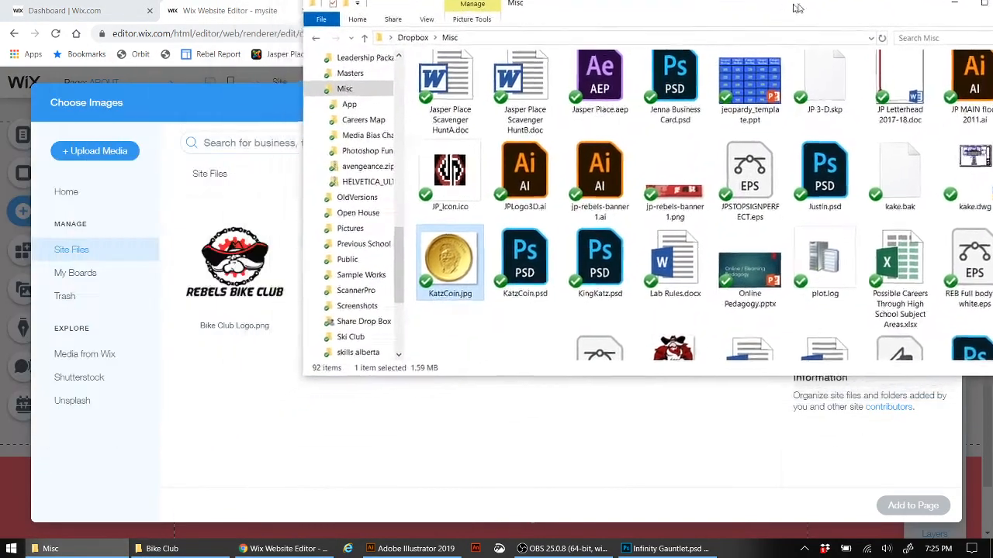
scroll(757, 286, down, 3)
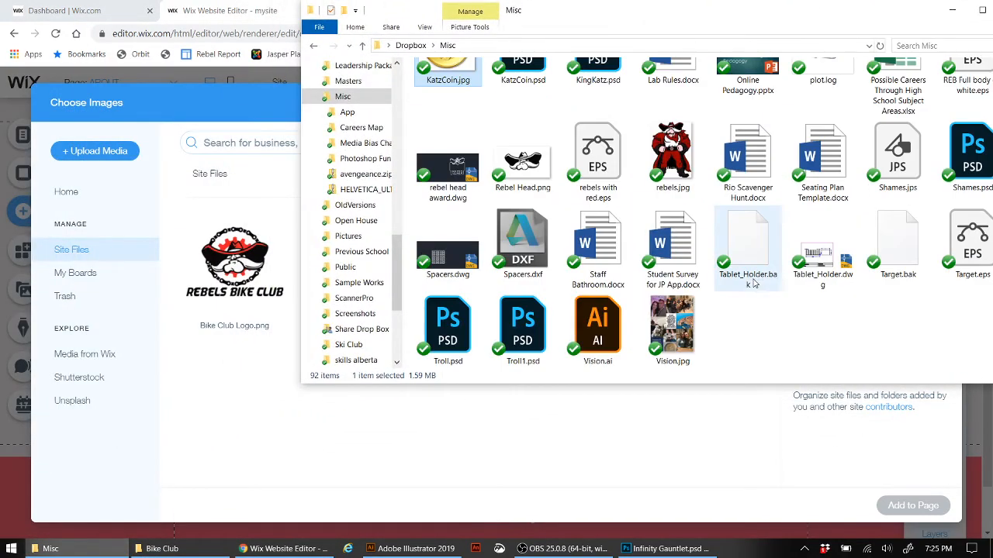
scroll(757, 285, up, 2)
scroll(757, 285, up, 2)
drag(670, 109, 237, 432)
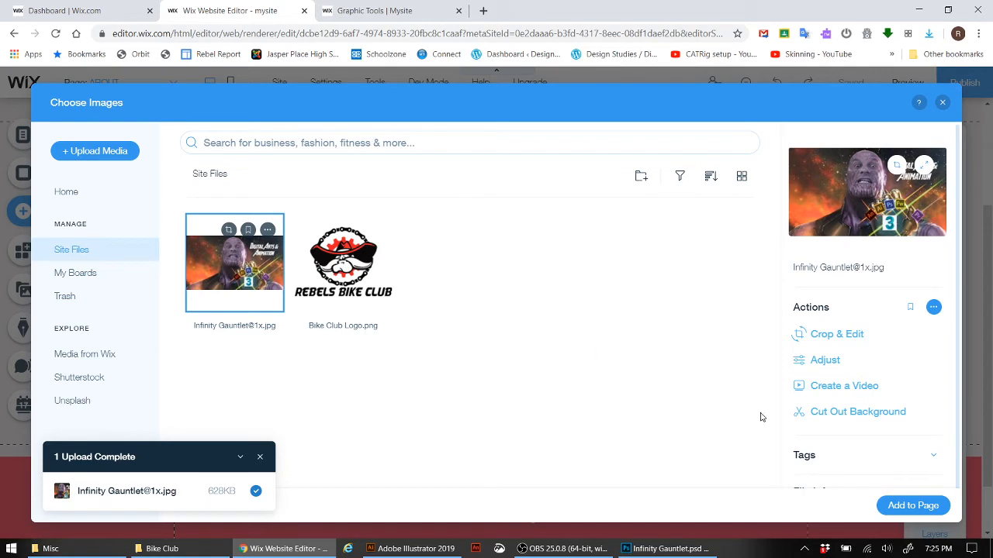
click(914, 505)
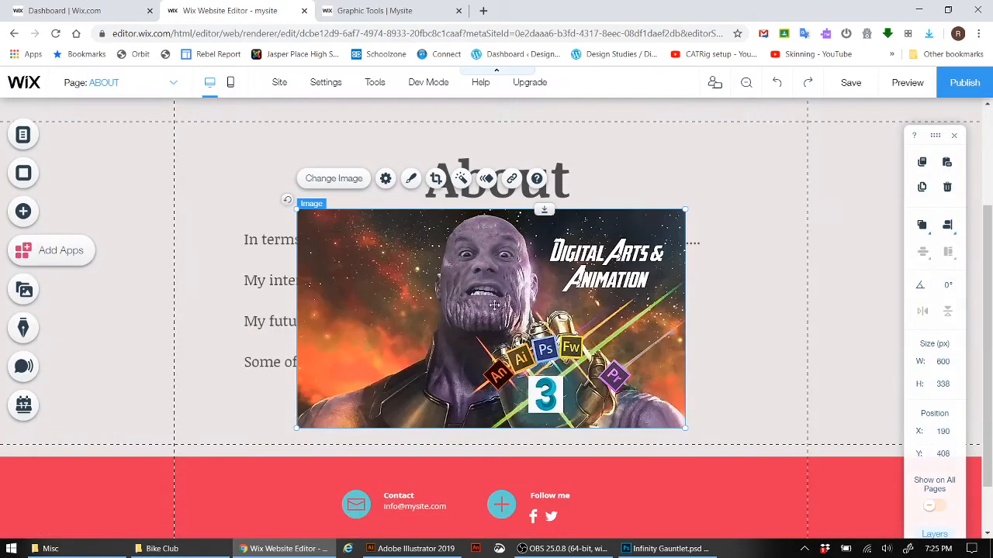
Move the Infinity Gauntlet image below the About text, at about X 182, Y 686, and set it to open in a pop-up
drag(494, 305, 470, 555)
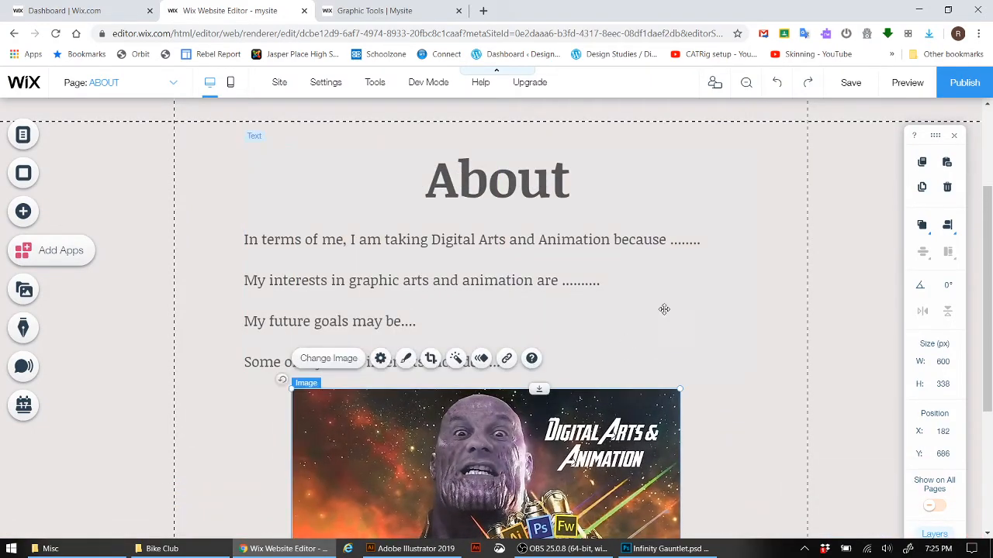
scroll(664, 310, down, 3)
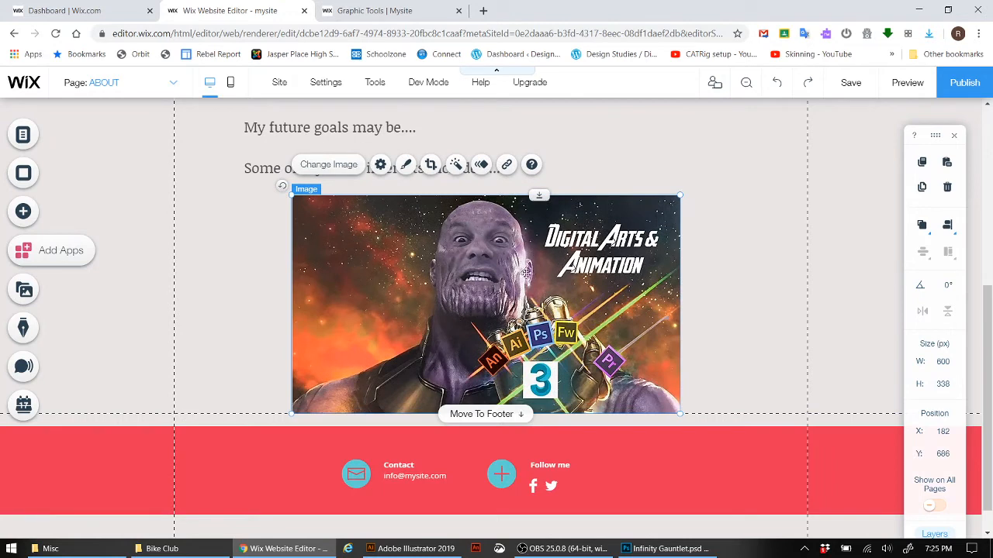
click(381, 166)
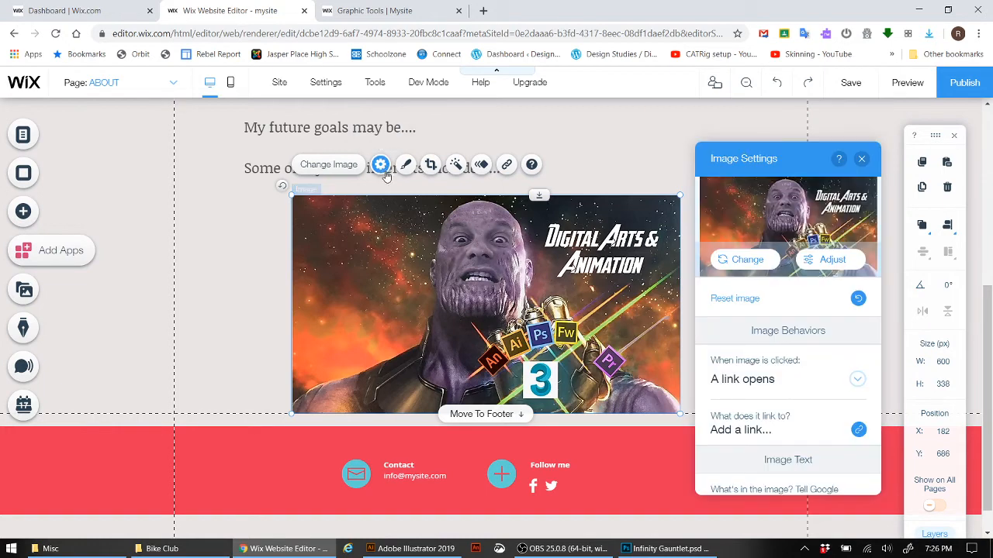
click(857, 379)
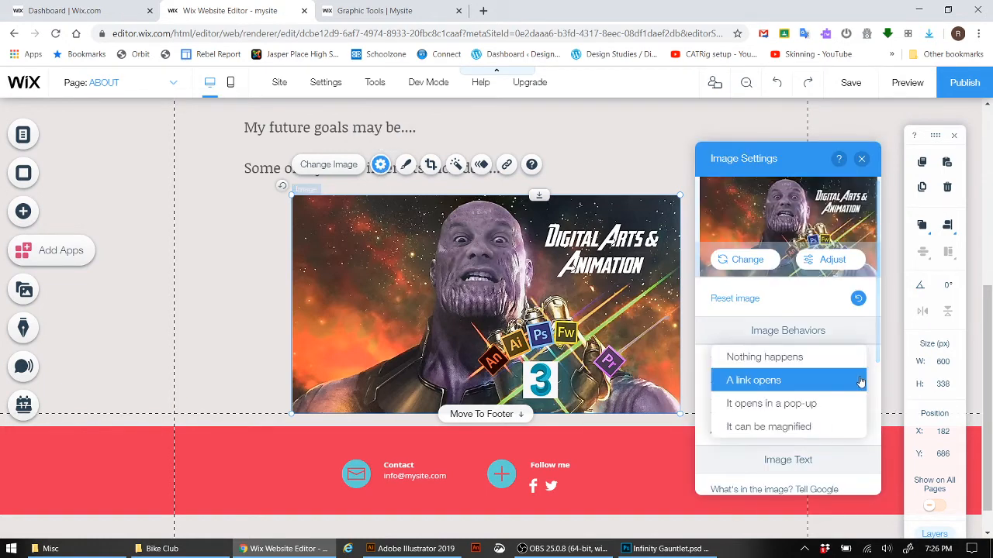
click(768, 404)
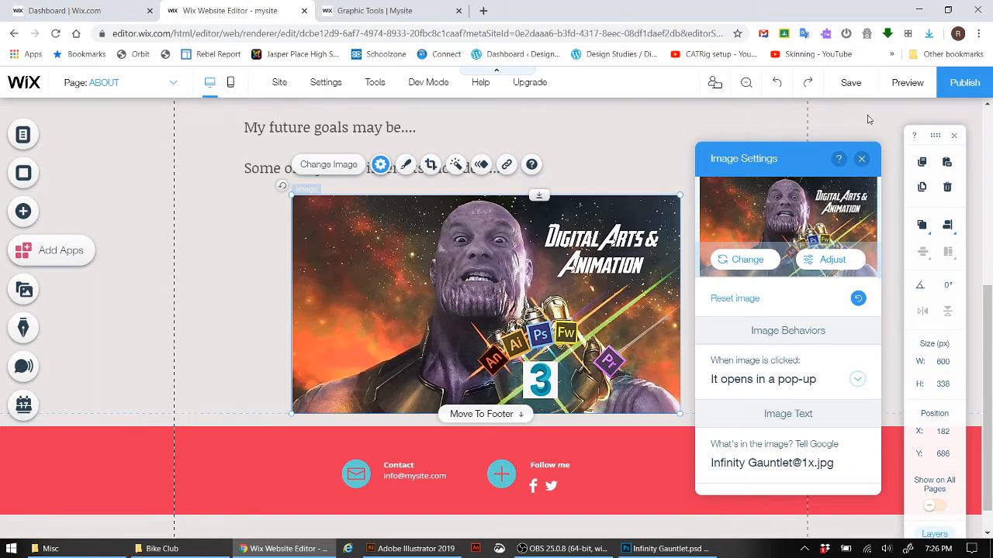
click(861, 158)
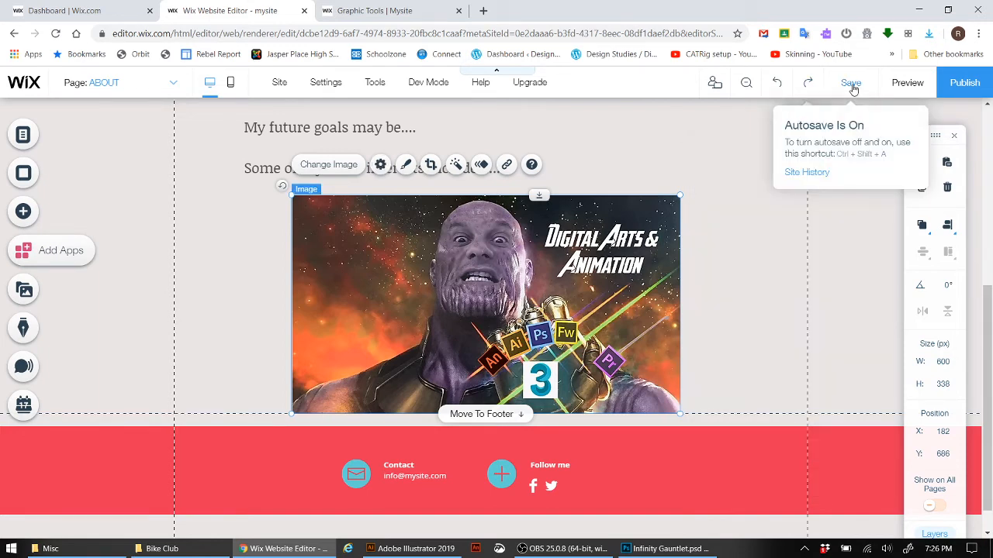
Save the site and publish the latest changes
click(851, 83)
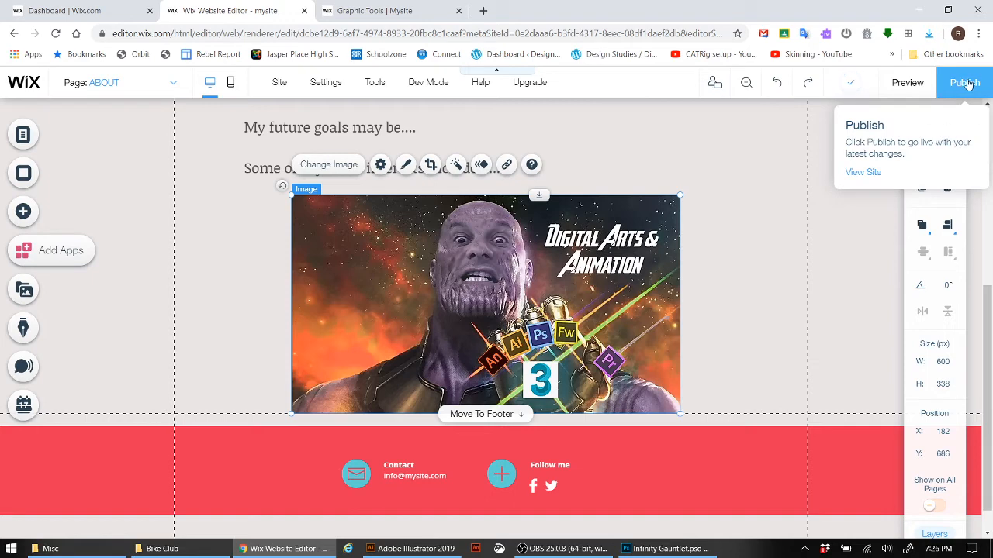
click(968, 83)
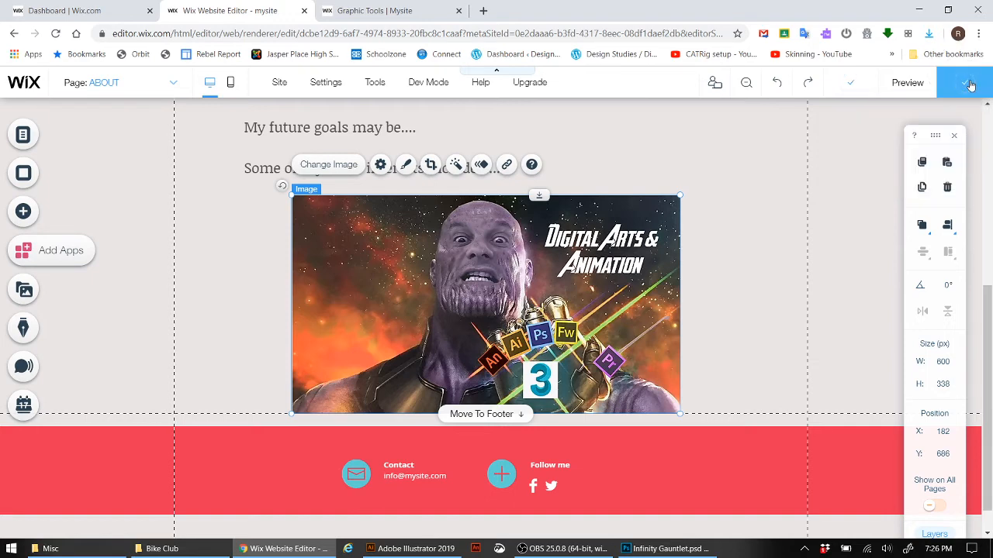
Preview the About page, test the Infinity Gauntlet image's pop-up, look over the page, and return to editing
click(908, 83)
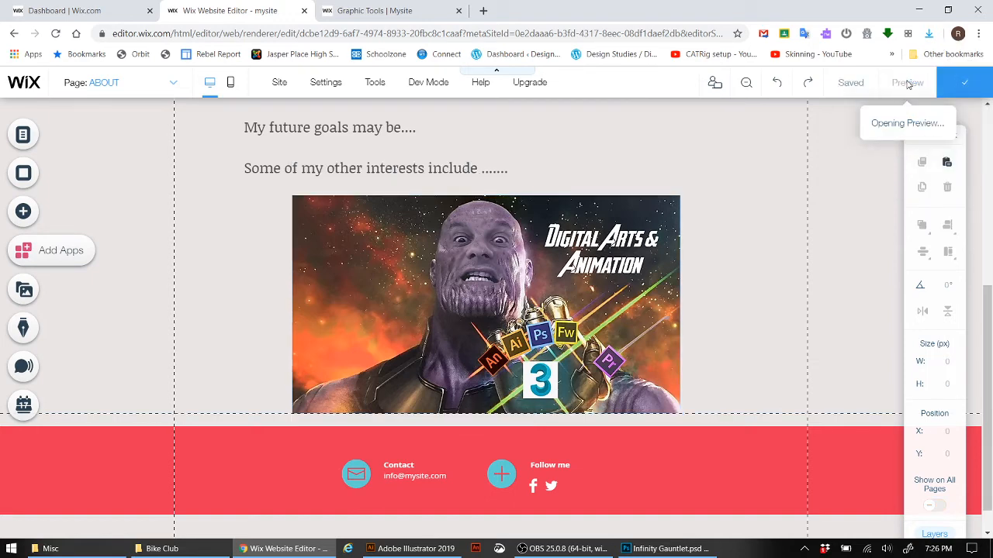
click(611, 304)
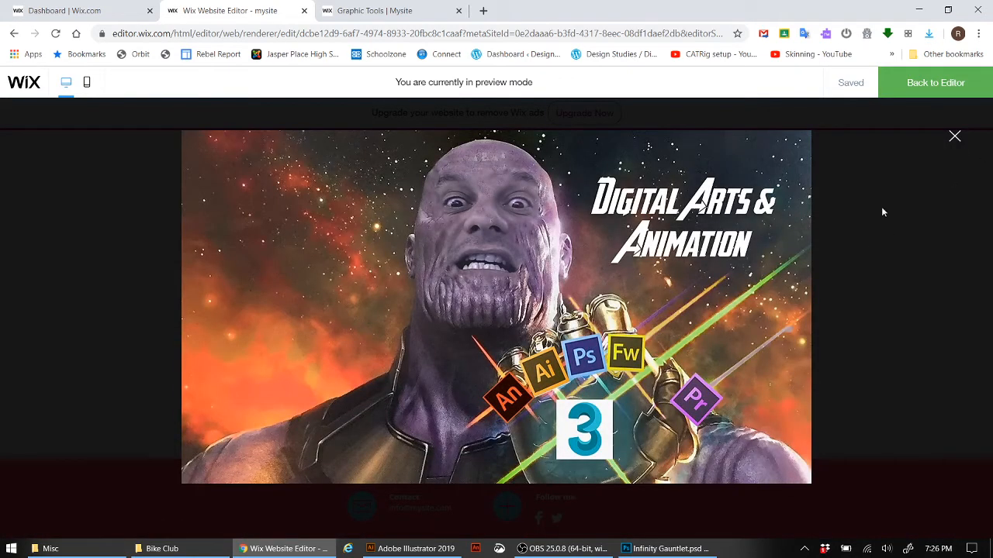
click(954, 138)
scroll(760, 336, up, 1)
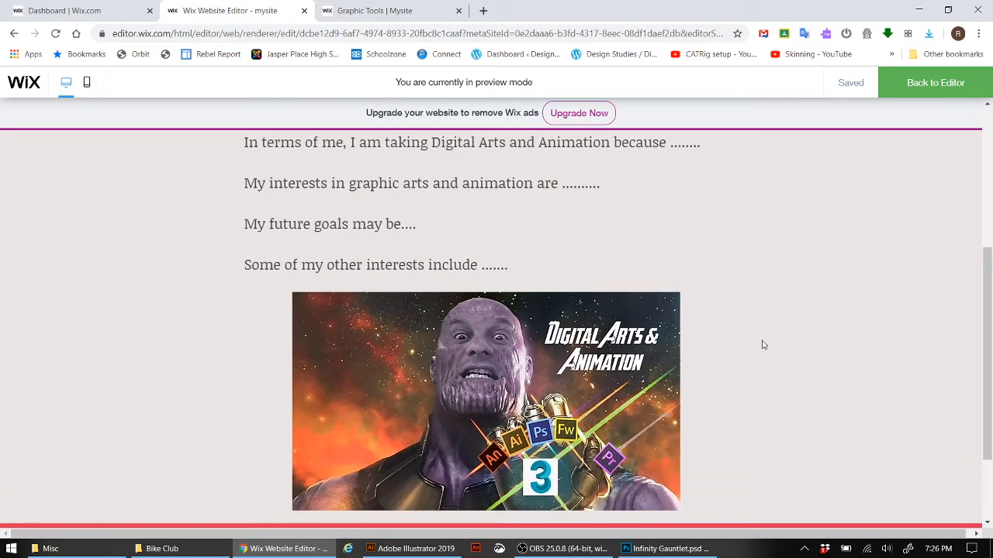
scroll(760, 344, up, 1)
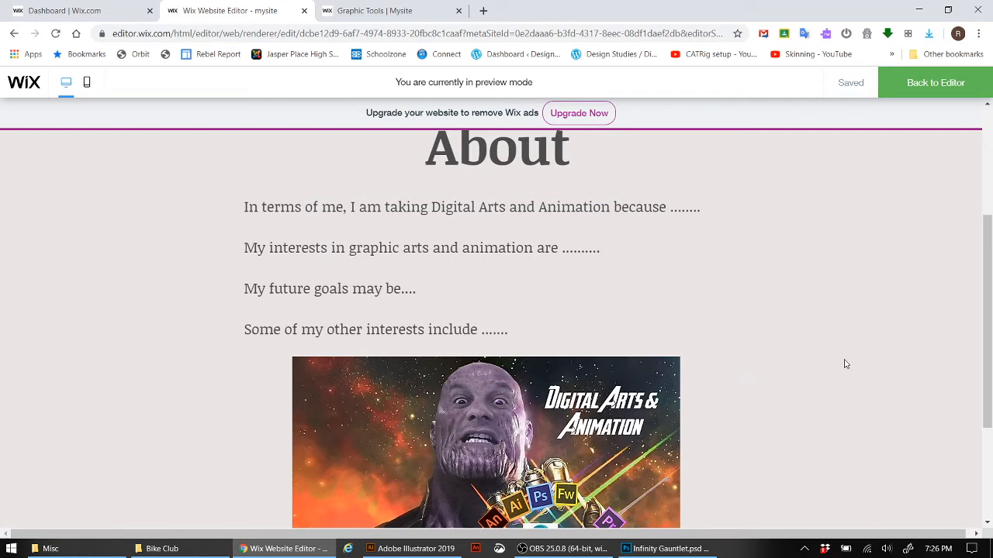
scroll(450, 259, up, 2)
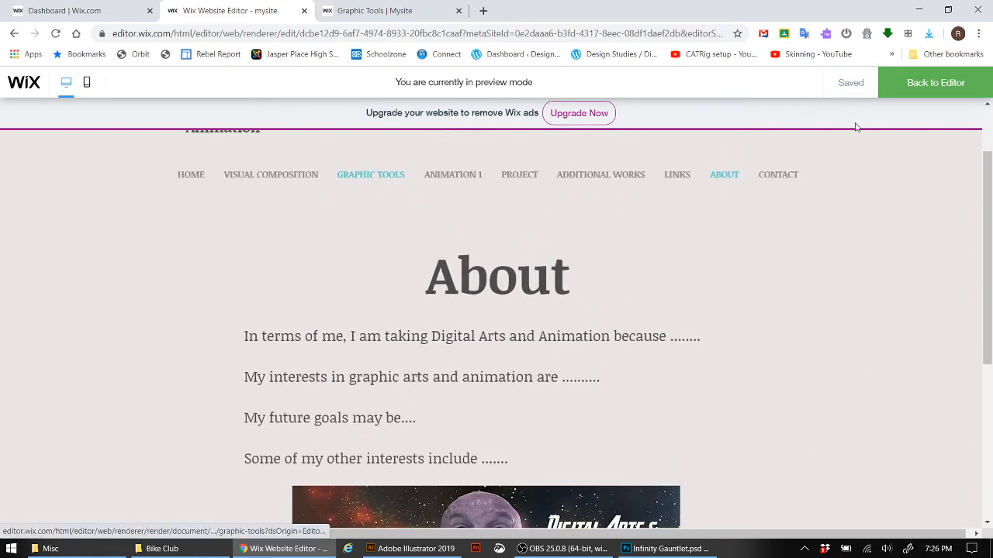
click(935, 86)
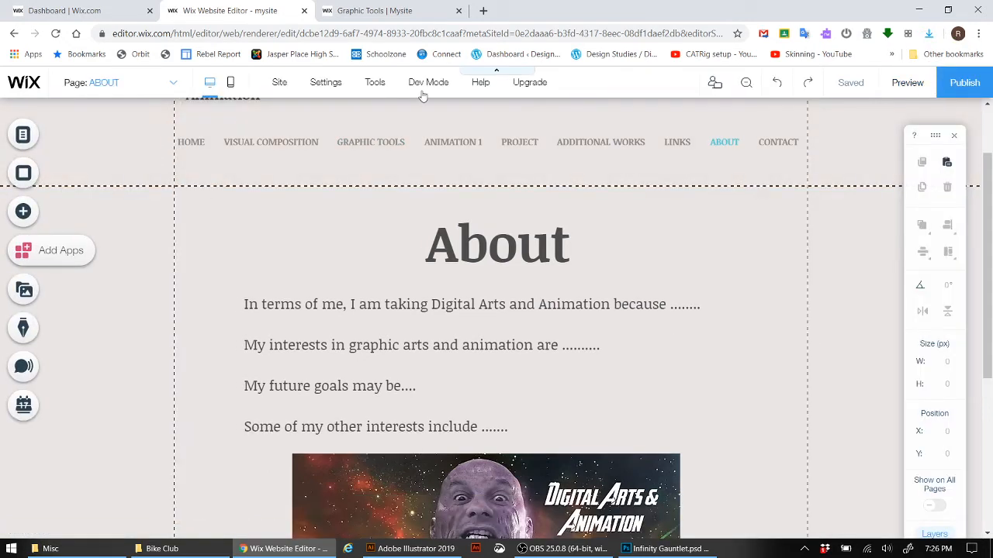
From the Graphic Tools page, move the header's navigation menu below the site subtitle, to about Y 172, and check it on the Home page
click(155, 83)
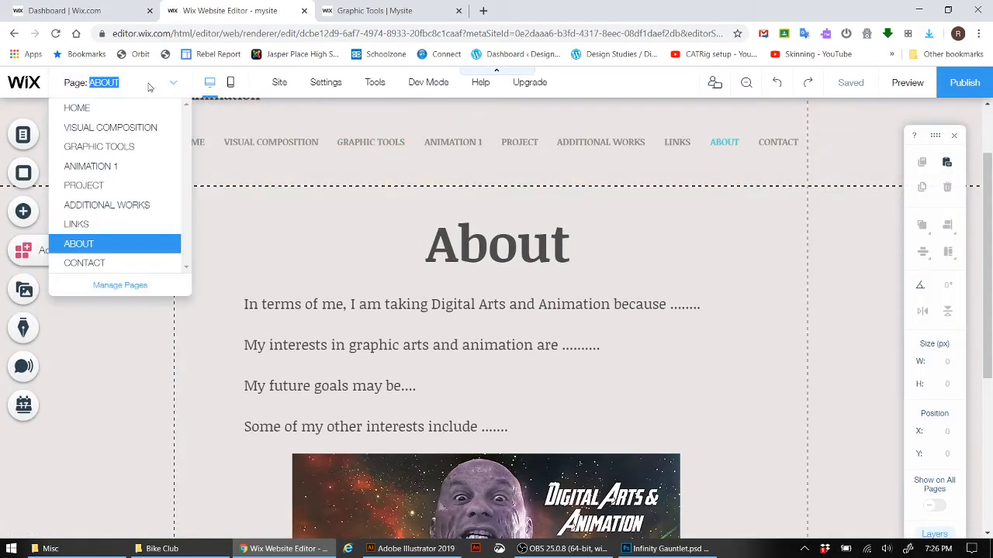
click(96, 151)
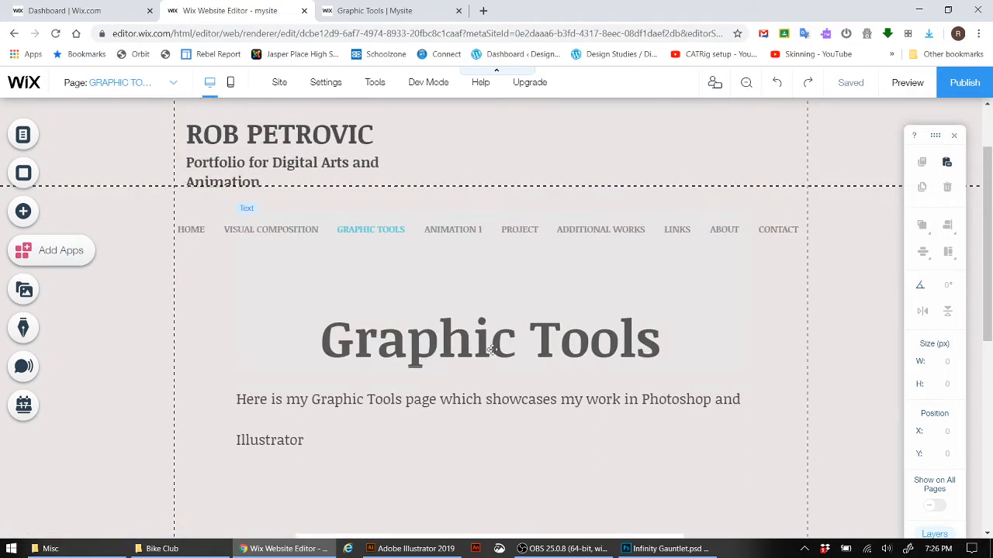
click(382, 235)
drag(525, 230, 534, 179)
scroll(512, 203, down, 1)
scroll(512, 203, up, 1)
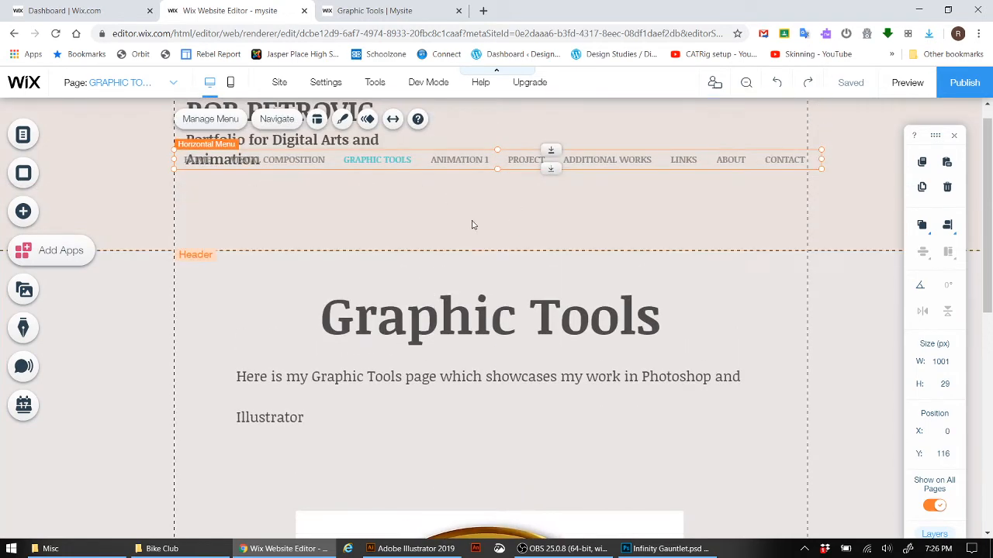
drag(452, 168, 456, 204)
click(179, 84)
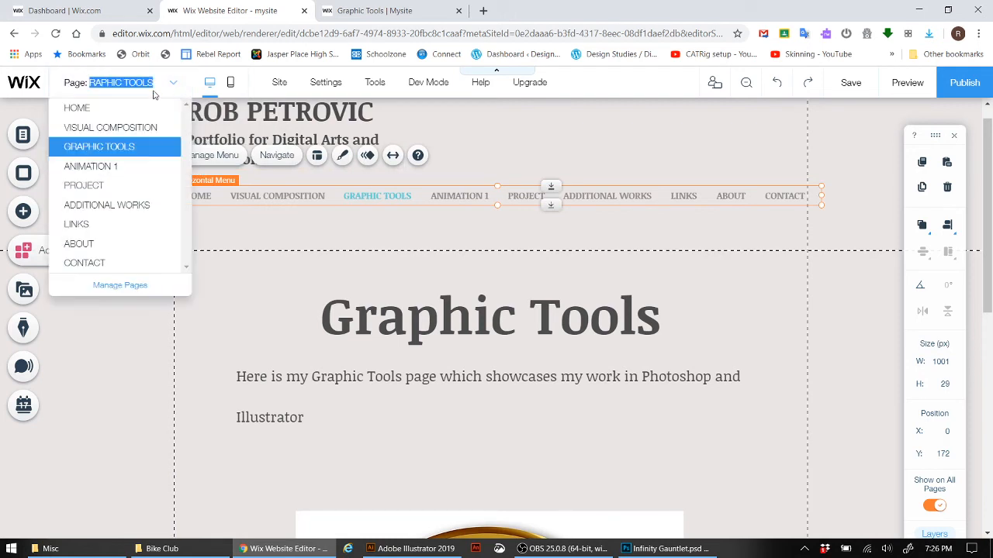
click(105, 109)
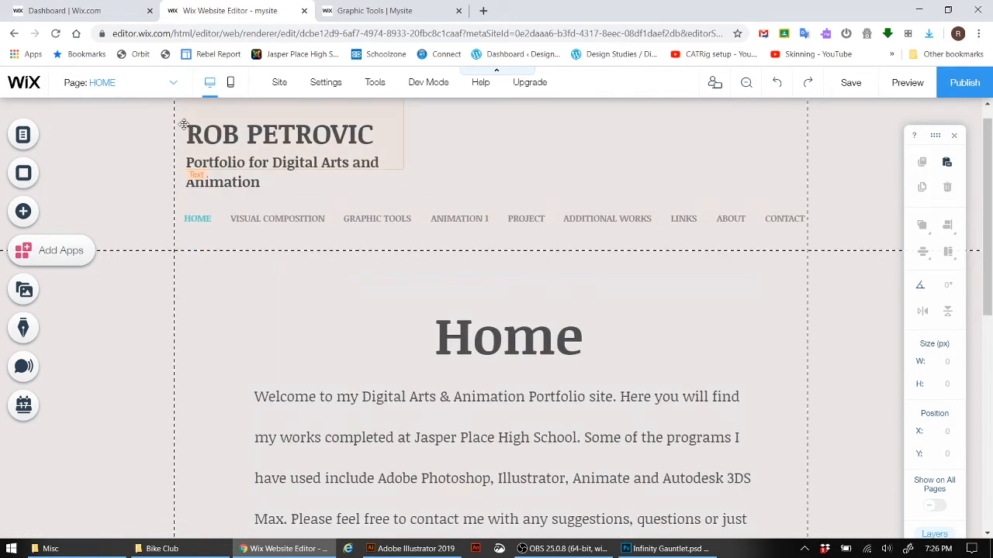
Copy the text block with the heading and intro sentence from the Graphic Tools page
click(173, 85)
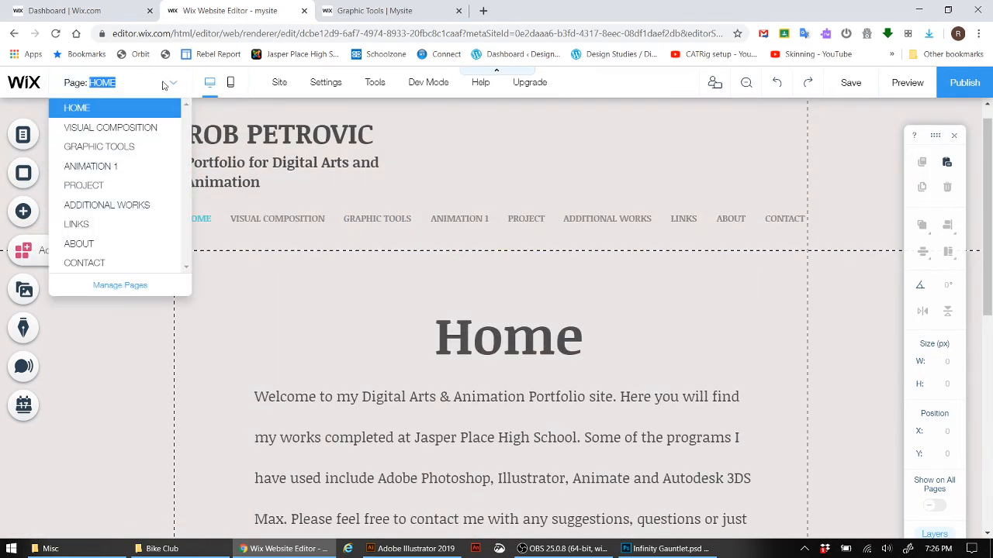
click(104, 148)
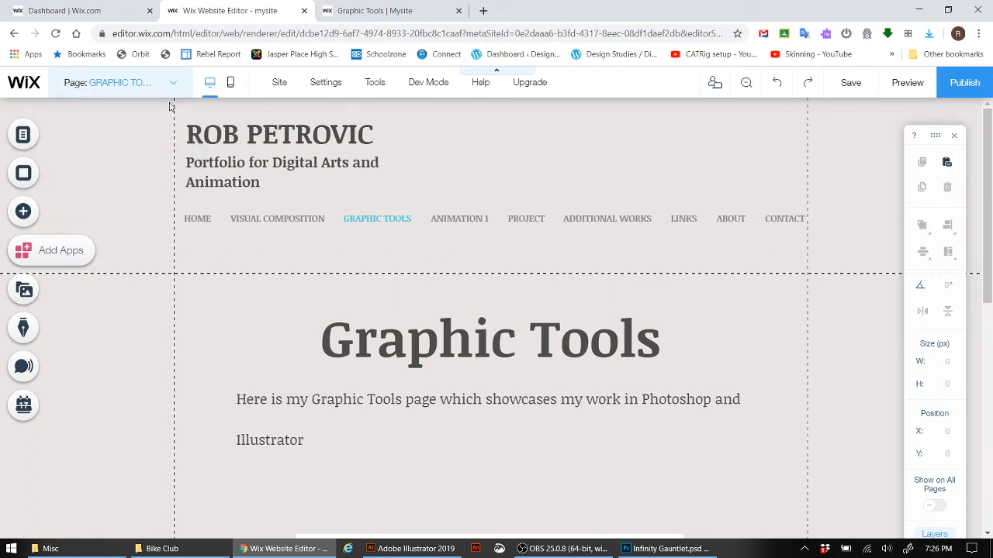
click(370, 363)
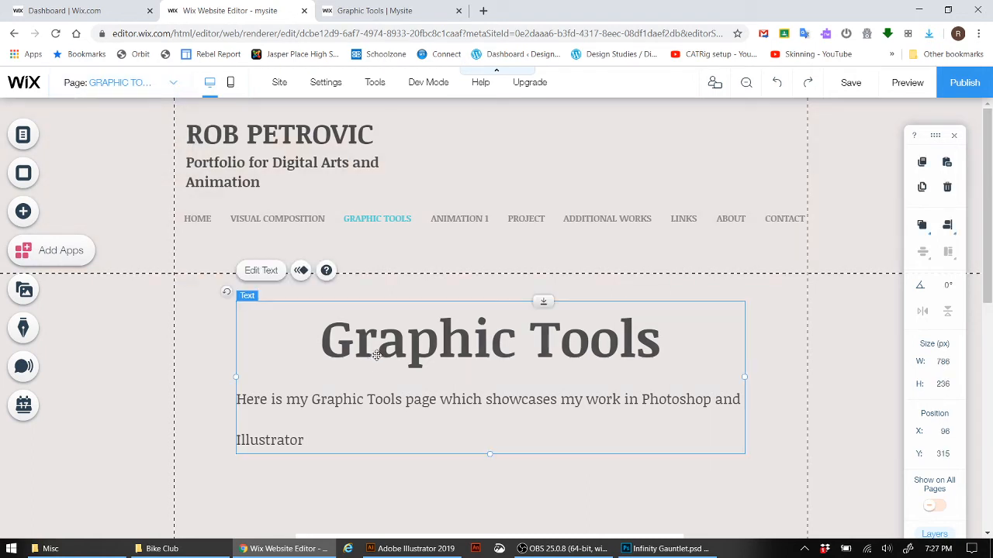
right_click(376, 358)
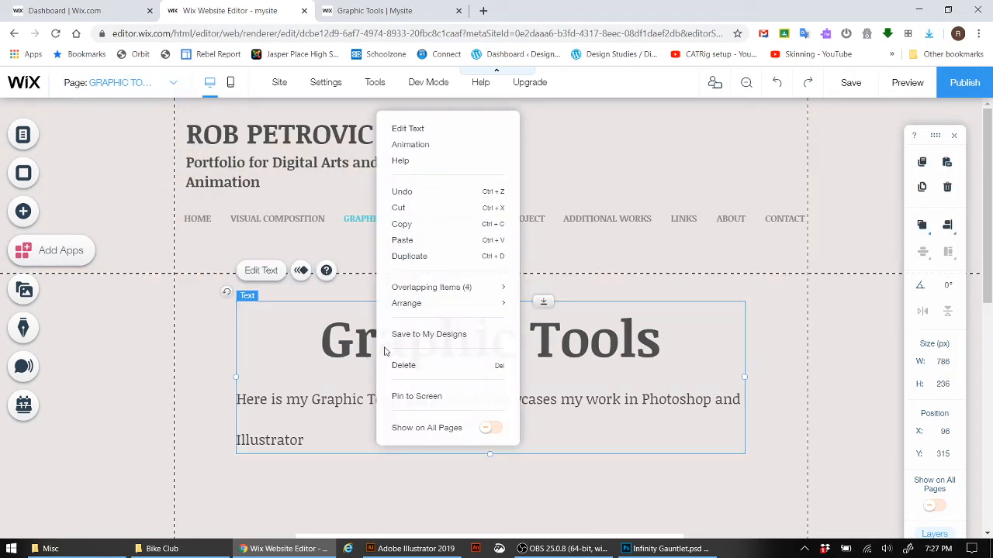
click(452, 225)
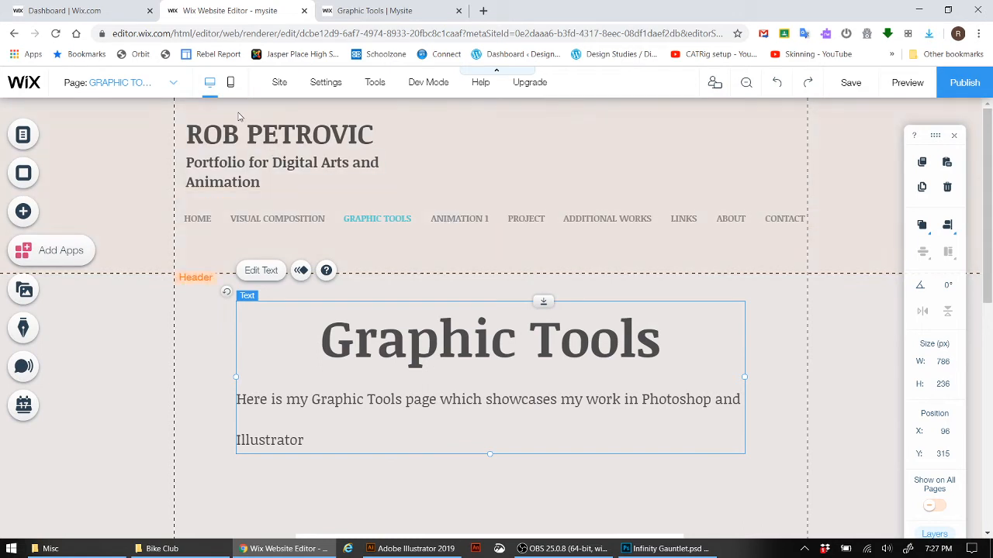
Paste the copied text block onto the Animation 1 page and place it under the header at about X 107, Y 317
click(120, 82)
click(108, 168)
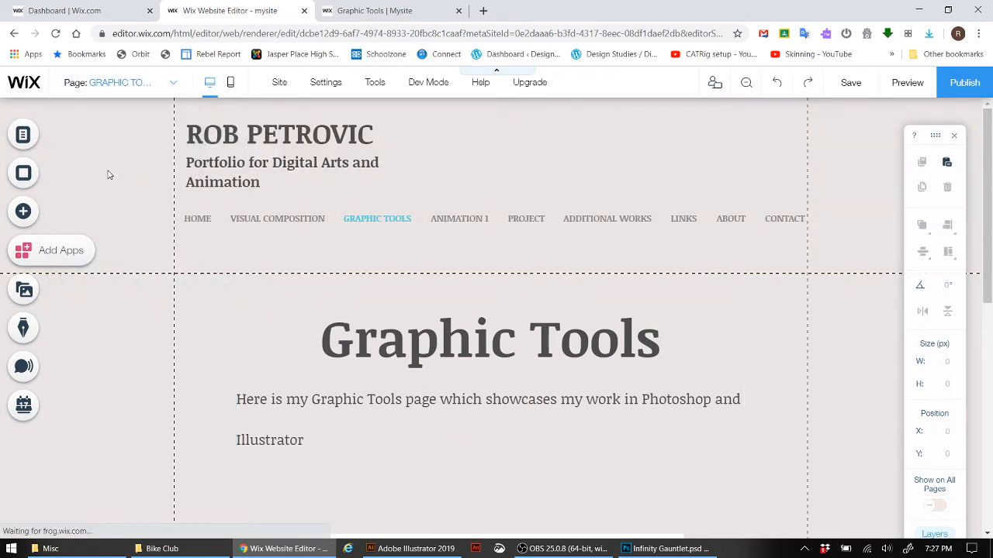
right_click(356, 350)
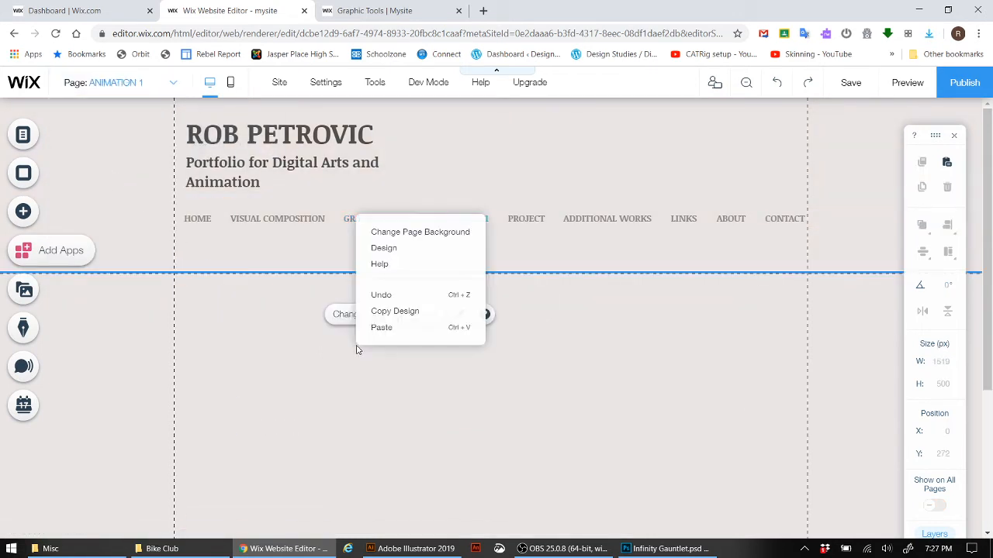
click(380, 327)
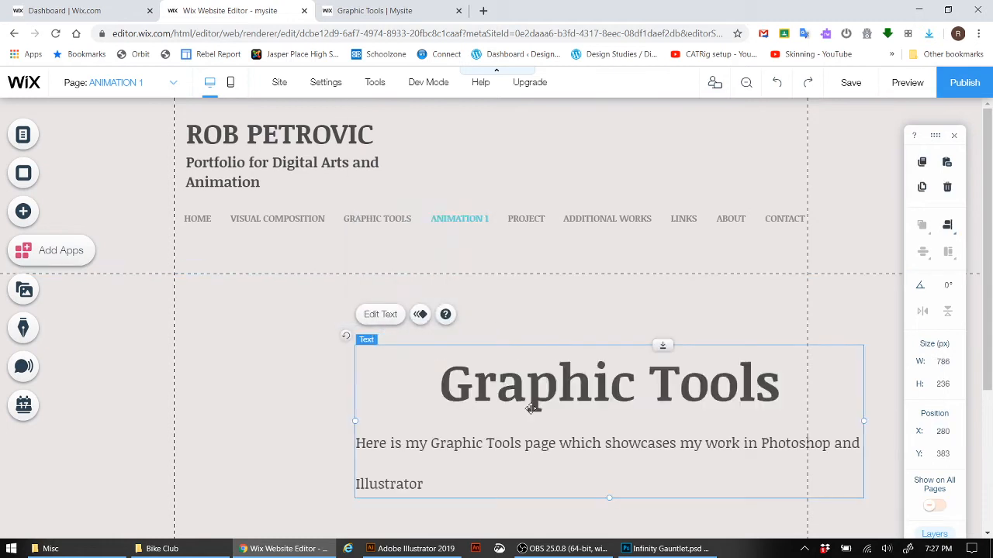
drag(511, 389, 448, 349)
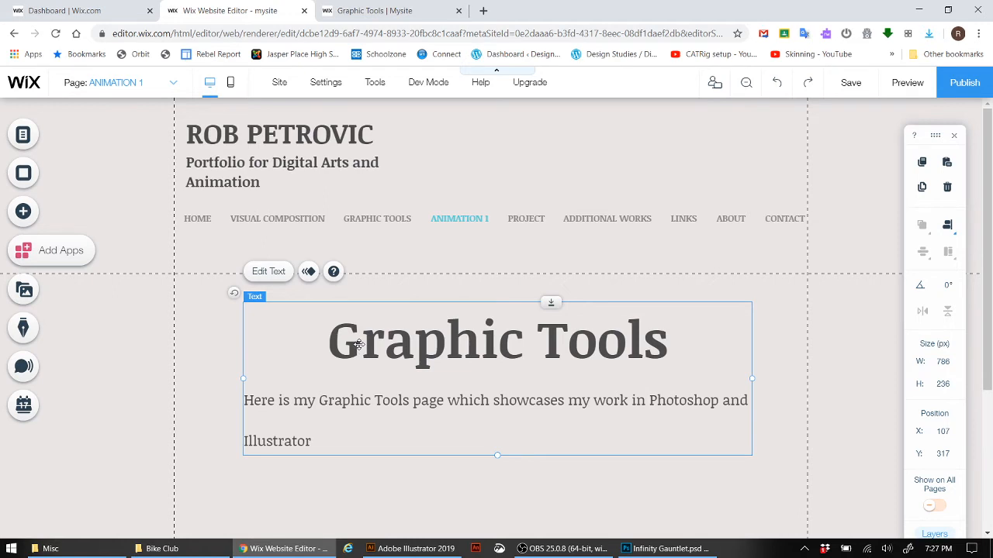
Change the pasted text block's heading to "Animation 1"
click(276, 273)
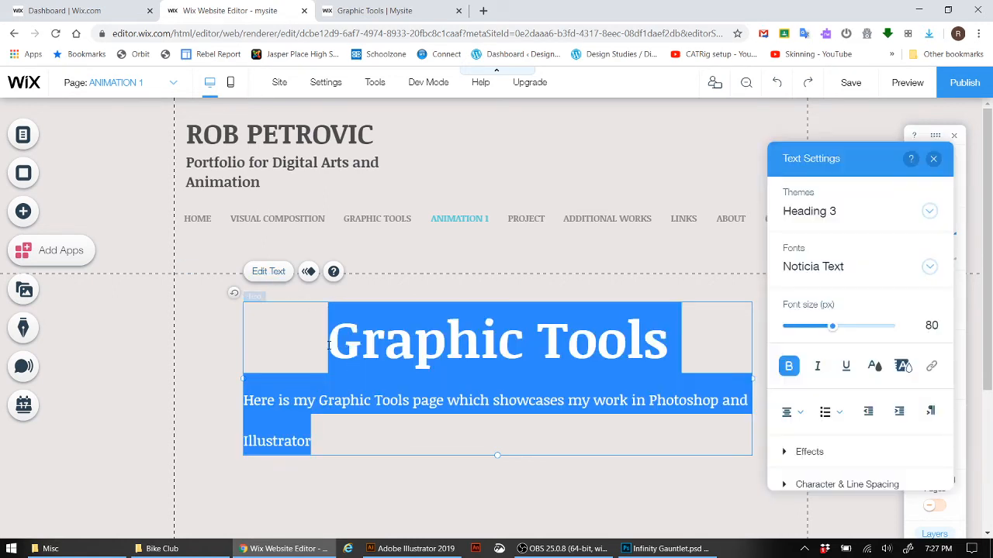
click(660, 342)
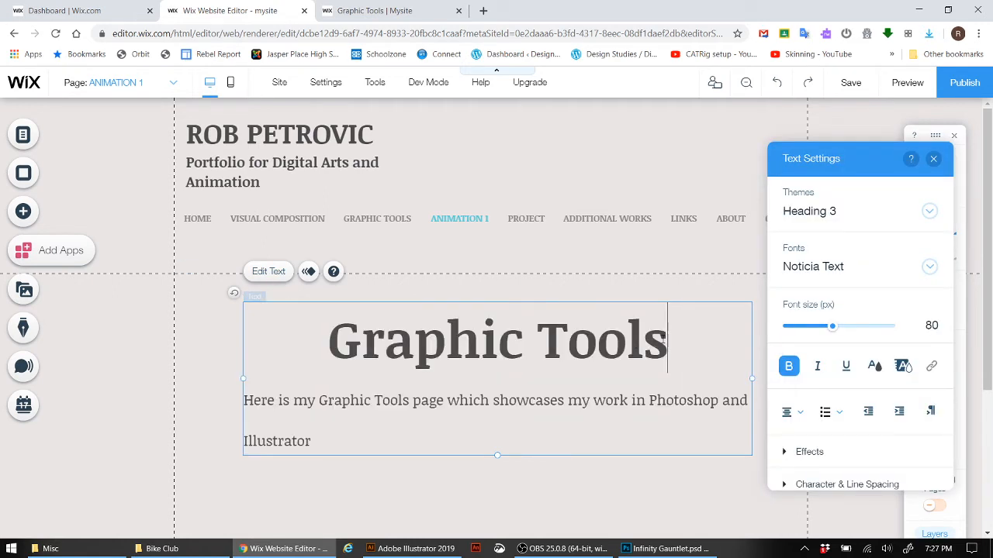
drag(660, 342, 328, 335)
text(Animation 1)
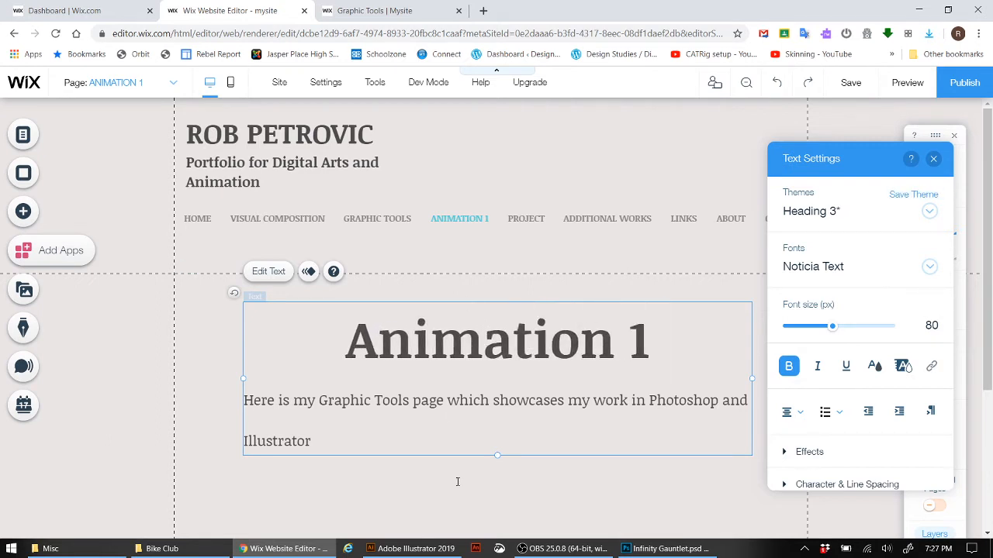
Replace "Graphic Tools" with "Animation 1" in the intro sentence below the heading
double_click(347, 400)
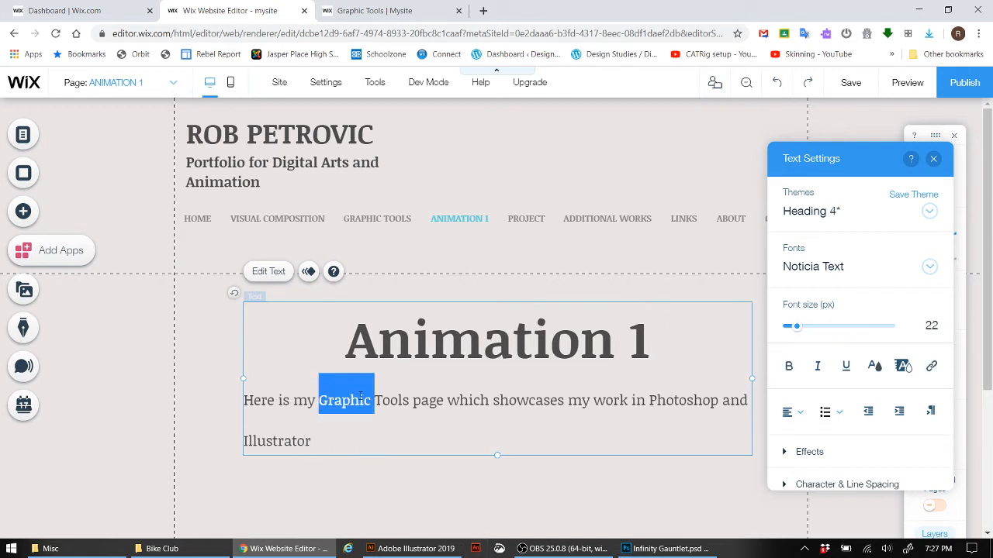
text(Animation 1)
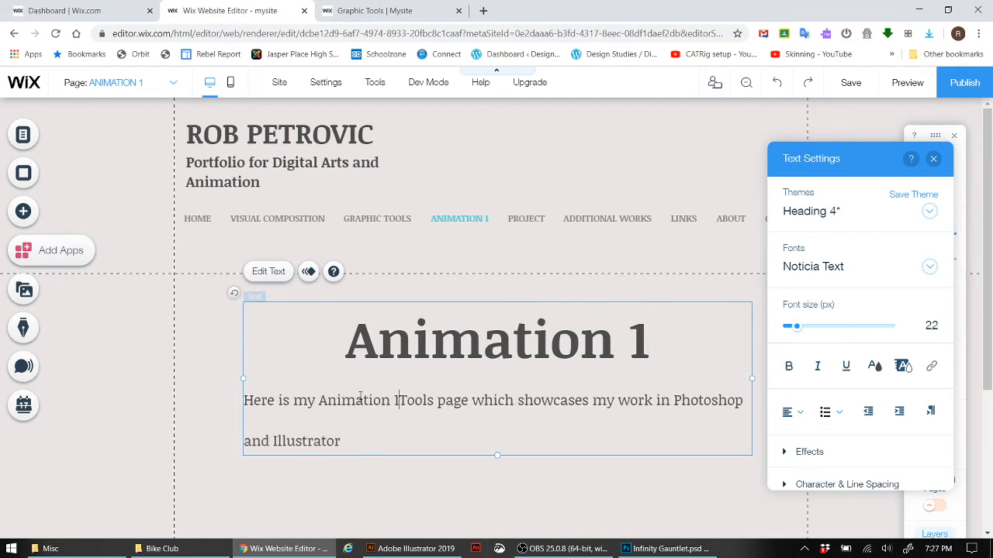
key(Delete)
key(Delete)
key(Delete)
key(Delete)
key(Delete)
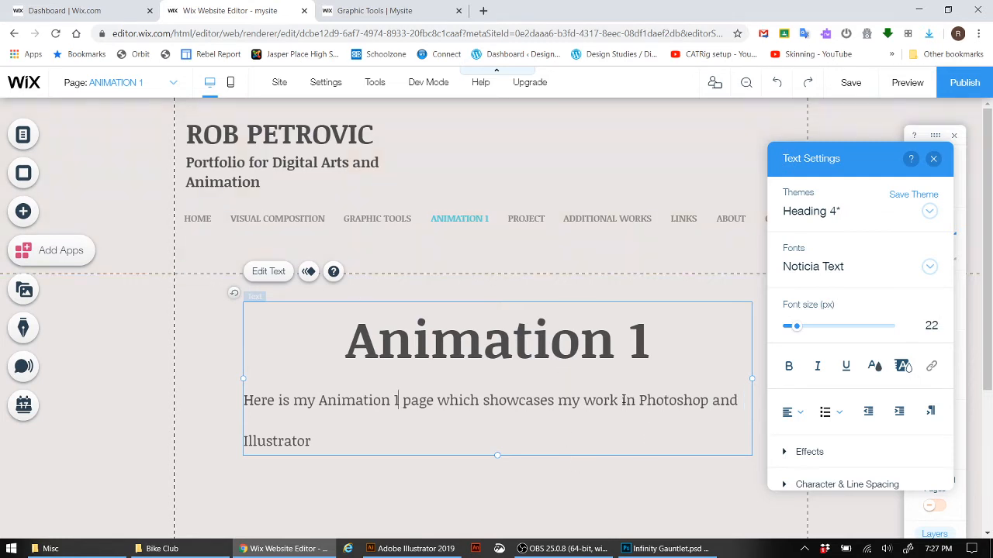
Replace "Photoshop and Illustrator" in the Animation 1 intro sentence with "Adobe Animate a 2D animation program."
drag(639, 400, 673, 440)
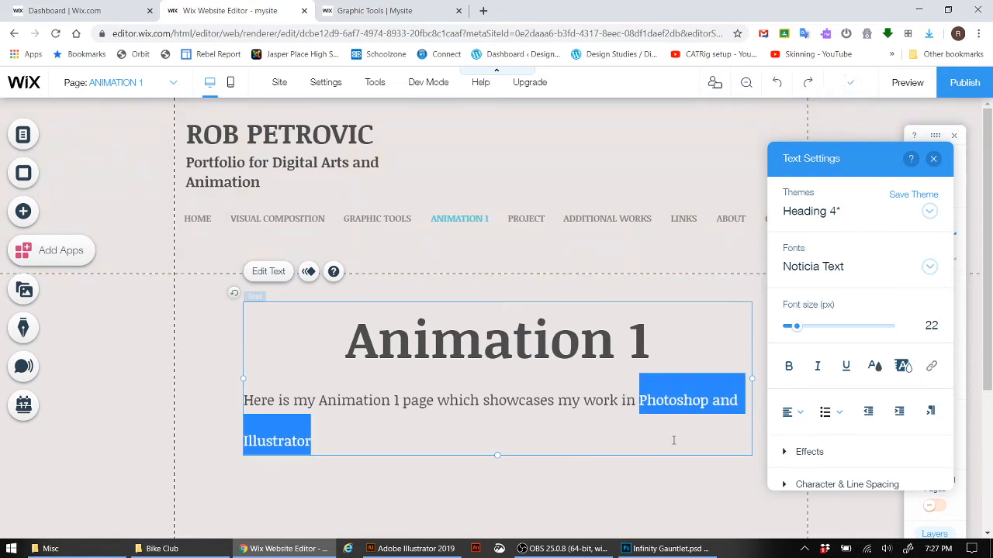
text(Adobe An)
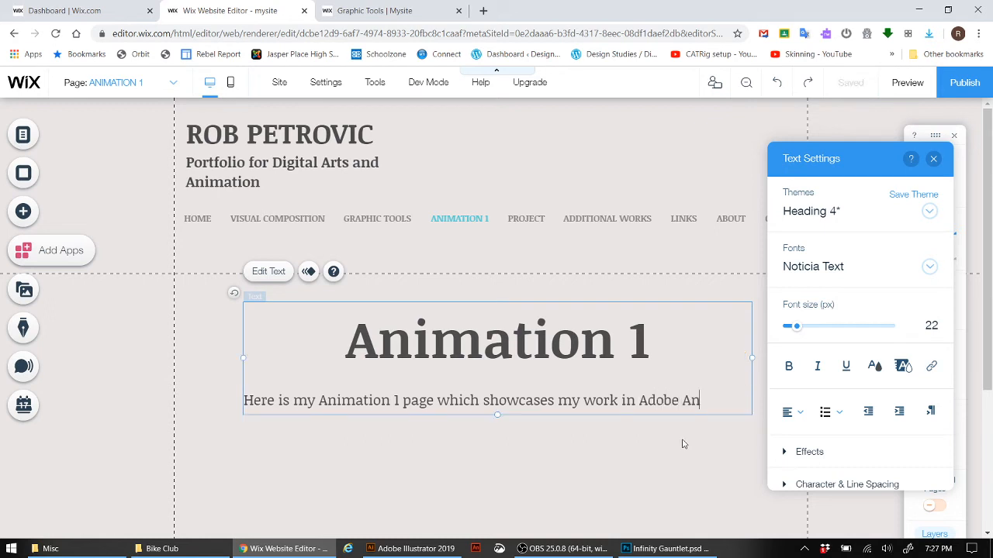
text(imate a 2D )
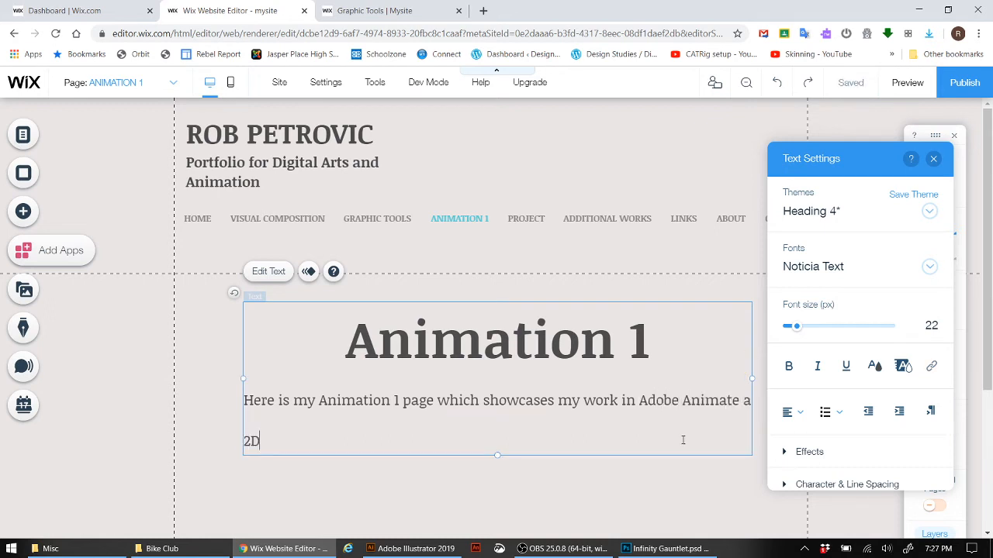
text(animation program.)
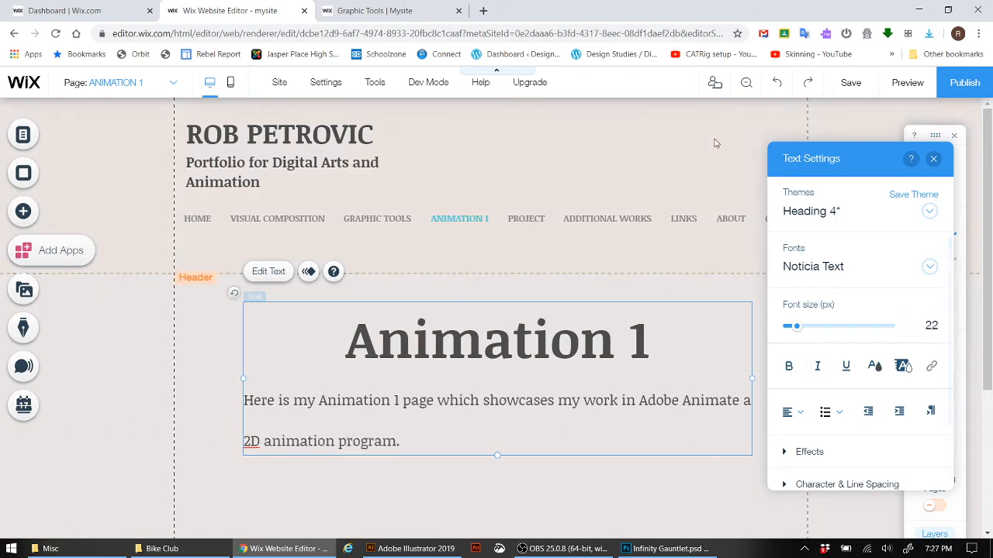
click(561, 483)
Open the Graphic Tools page and move the gold coin image up slightly to about X 189, Y 641
click(173, 82)
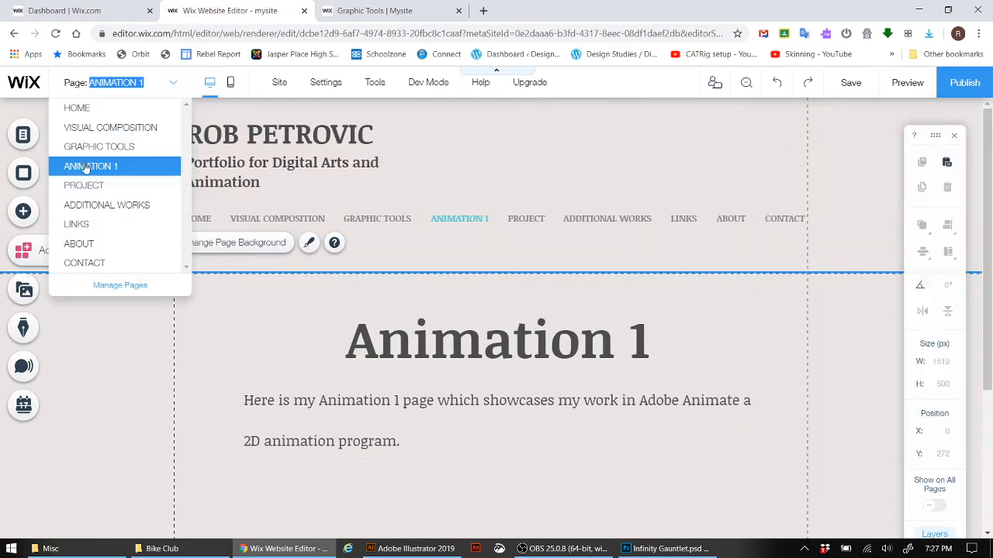
click(109, 146)
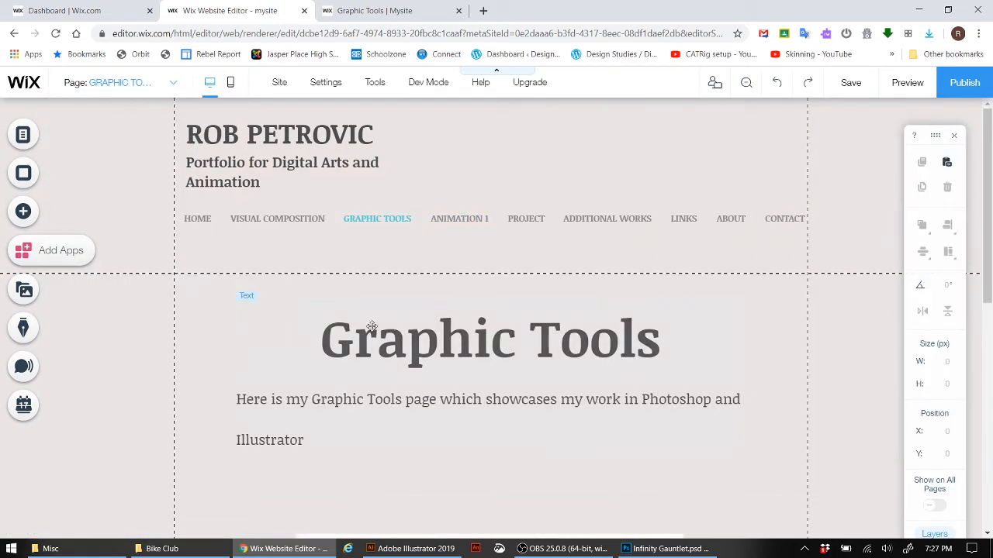
scroll(366, 328, down, 3)
scroll(476, 353, down, 2)
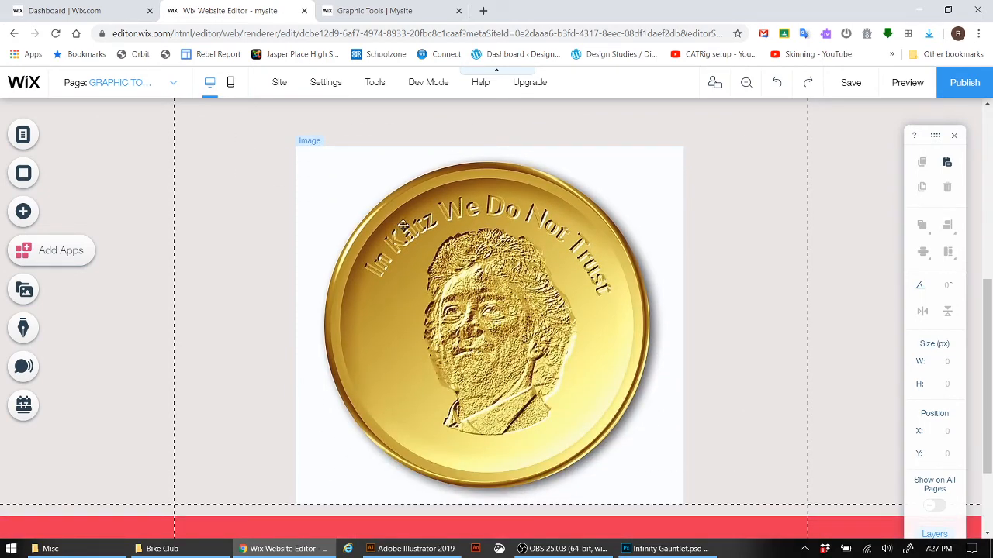
drag(499, 212, 497, 187)
scroll(698, 376, up, 1)
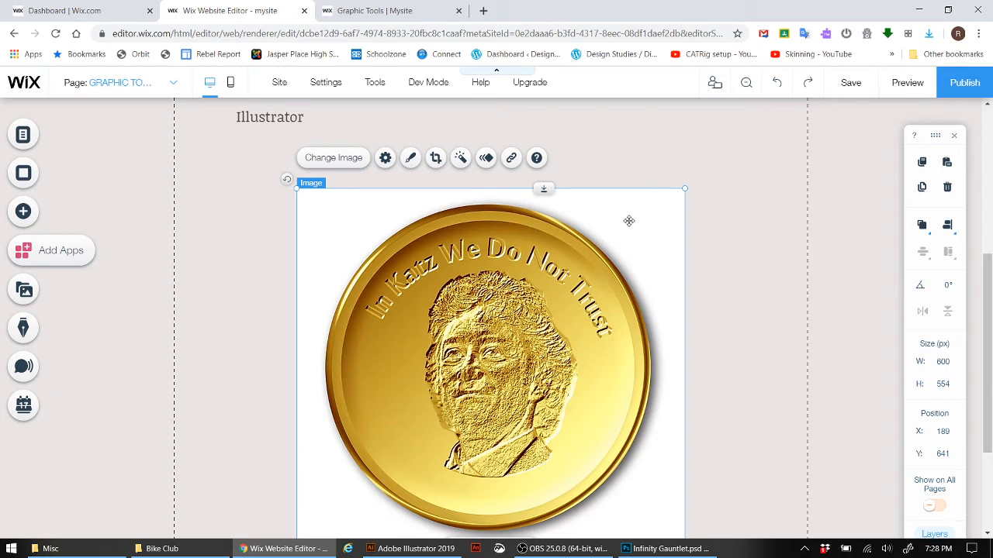
scroll(624, 252, up, 1)
scroll(625, 252, up, 2)
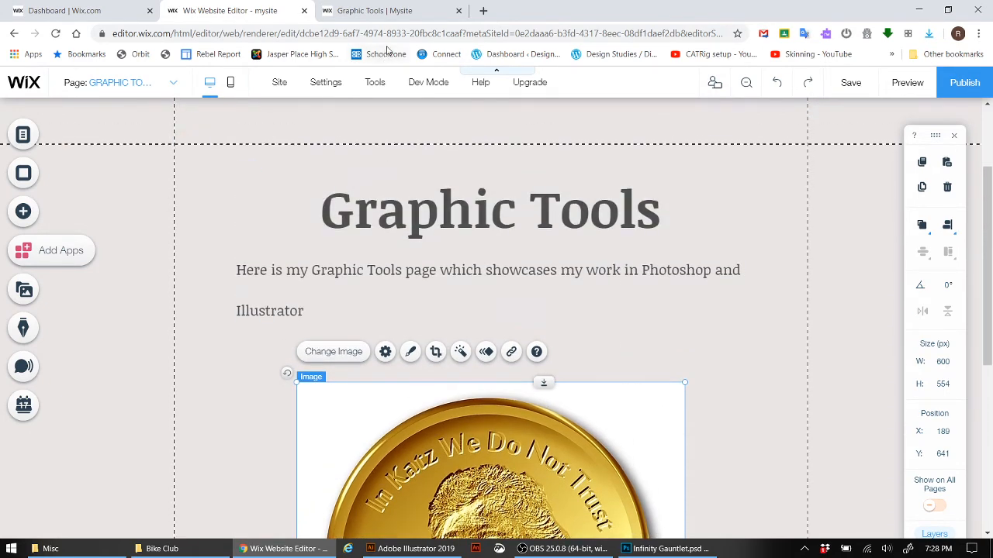
Switch to the example student portfolio and examine the Switch-a-Head entry's title, task, tools, software and before/after images
click(406, 12)
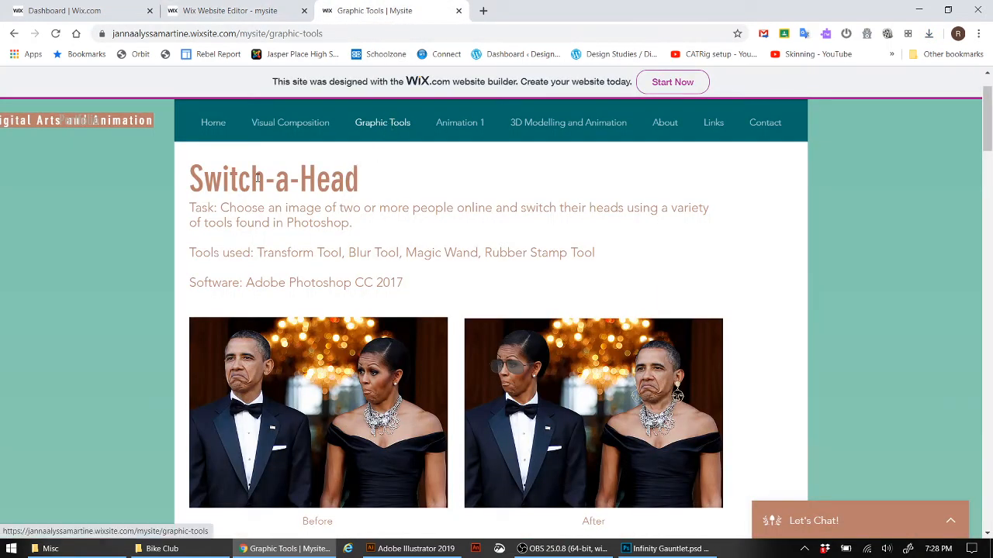
drag(193, 179, 361, 186)
drag(195, 208, 375, 232)
drag(201, 251, 644, 257)
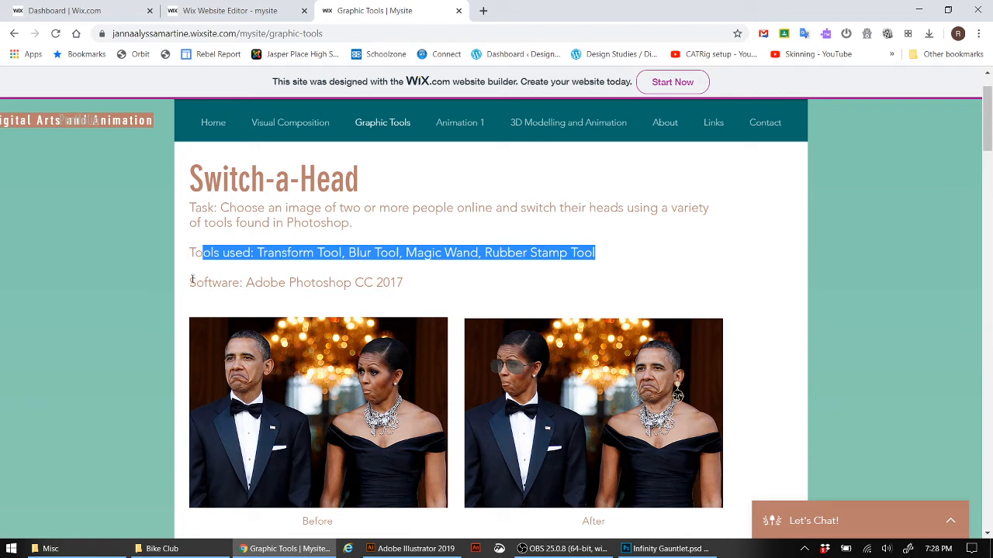
drag(193, 281, 429, 284)
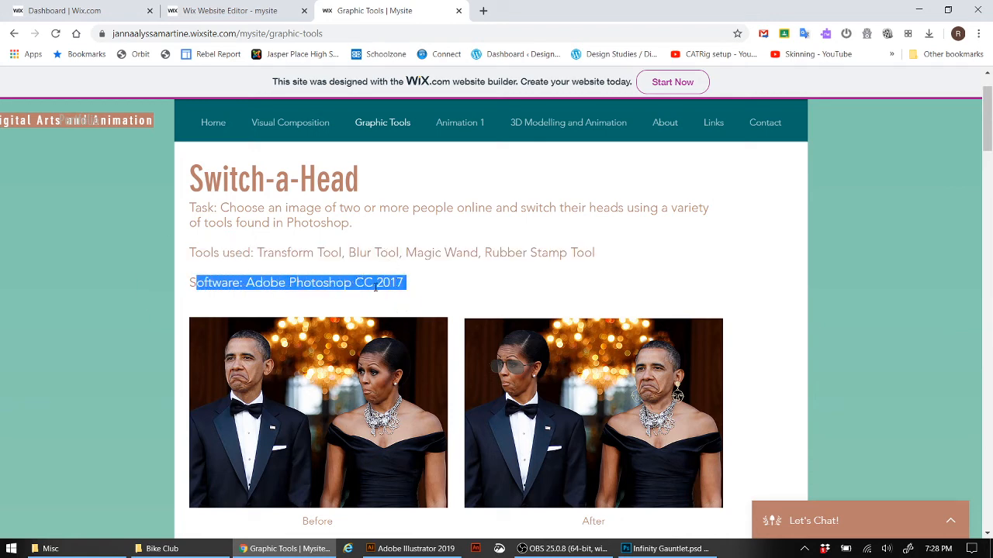
scroll(542, 300, down, 1)
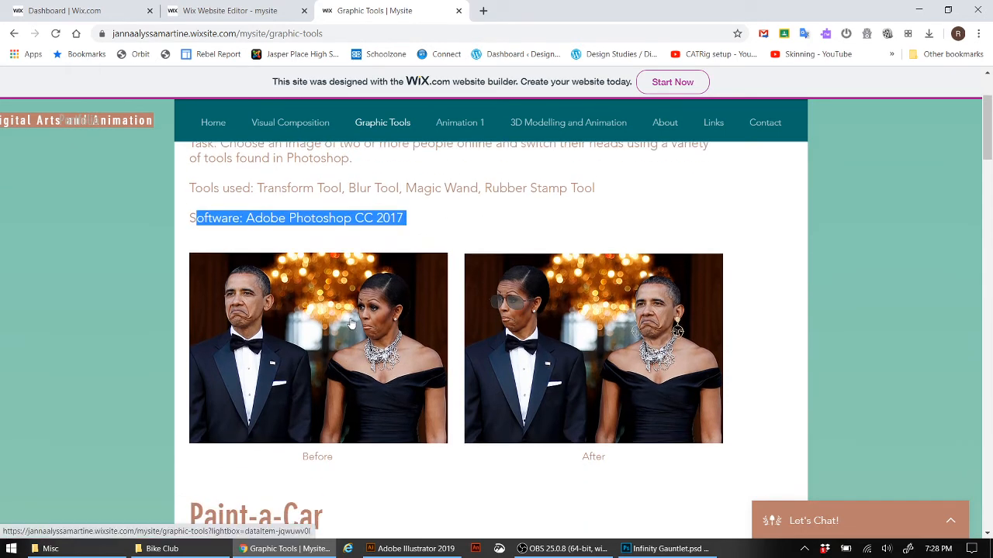
click(340, 330)
click(577, 338)
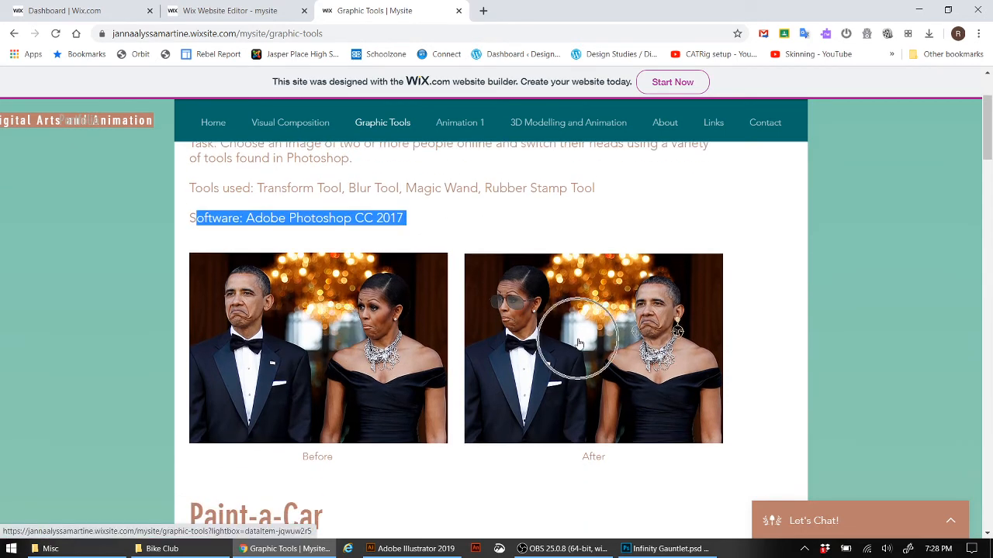
Examine the Paint-a-Car entry's task, tools used, software and car images on the example Graphic Tools page
scroll(570, 314, down, 4)
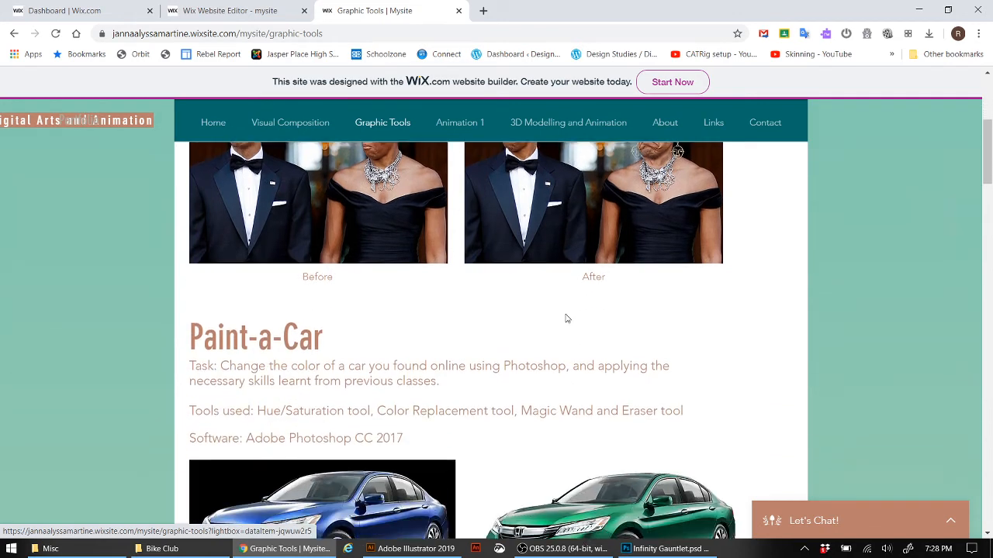
mouse_move(190, 261)
mouse_down()
mouse_move(240, 260)
mouse_move(230, 287)
mouse_move(394, 314)
mouse_up()
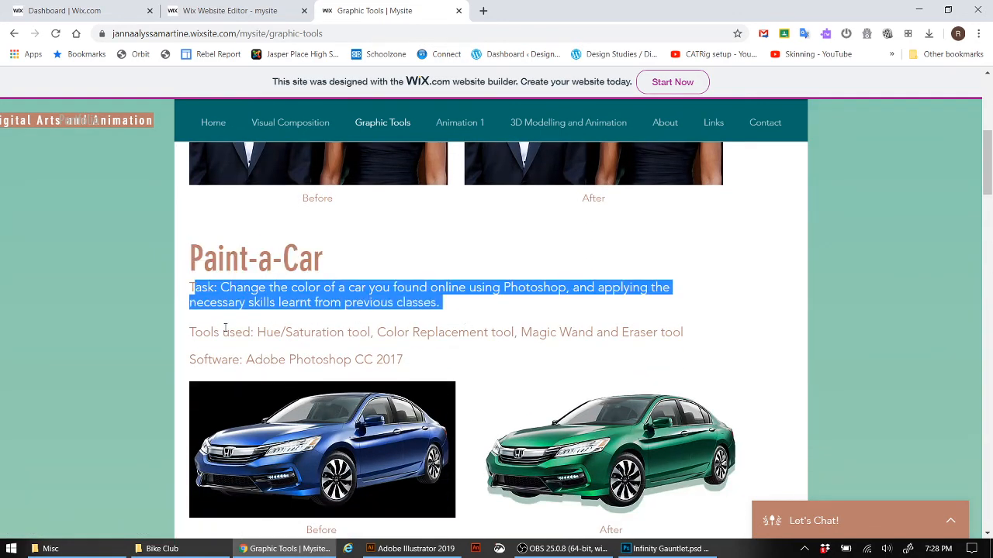
drag(205, 333, 691, 338)
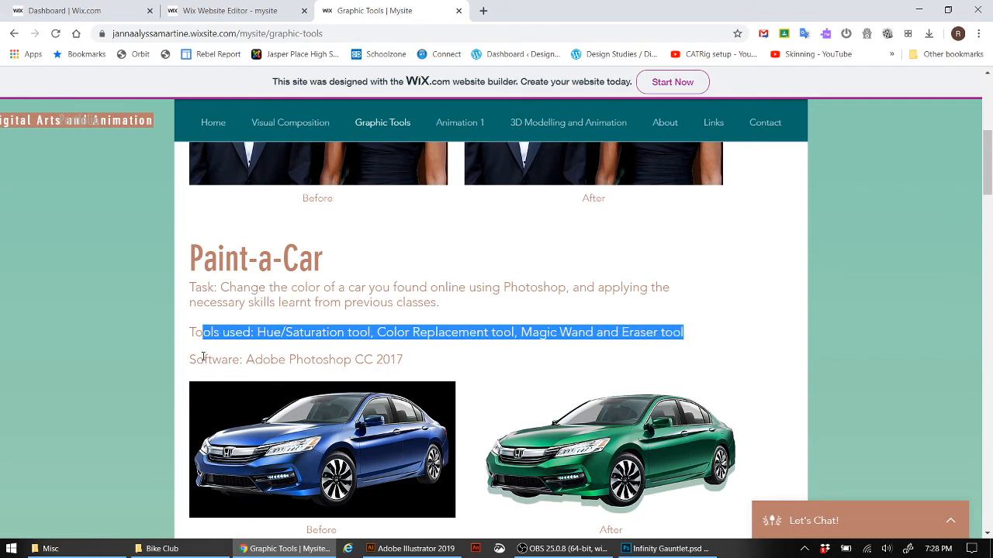
drag(200, 361, 410, 390)
scroll(410, 390, down, 2)
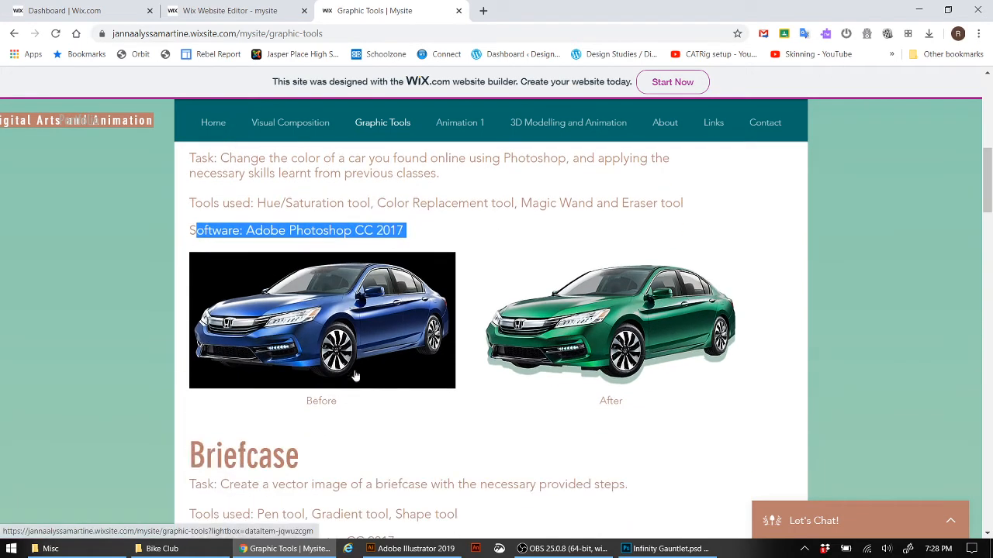
Review the remaining example entries from Briefcase to Animated GIFs, viewing the finished flames artwork enlarged, and return to the page start
scroll(609, 351, down, 4)
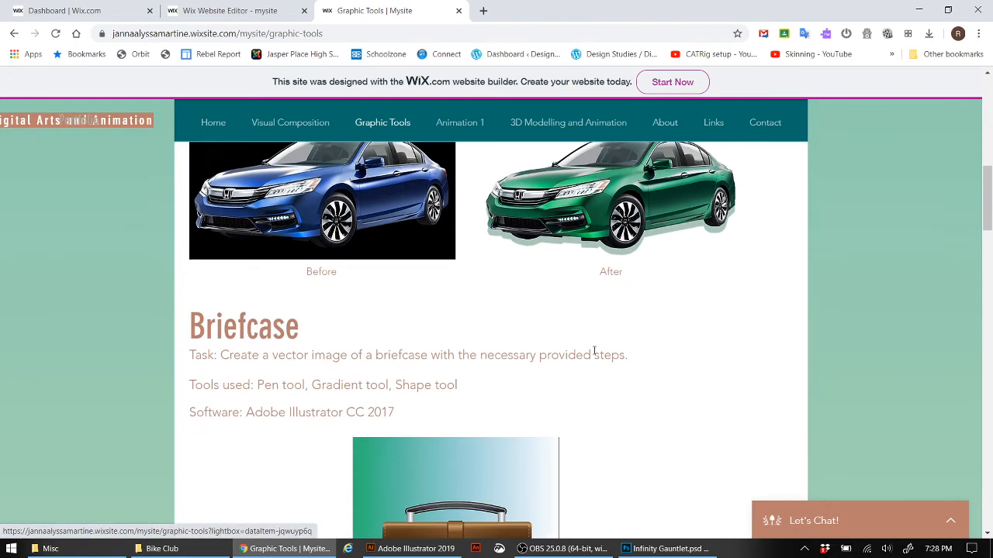
scroll(435, 334, down, 7)
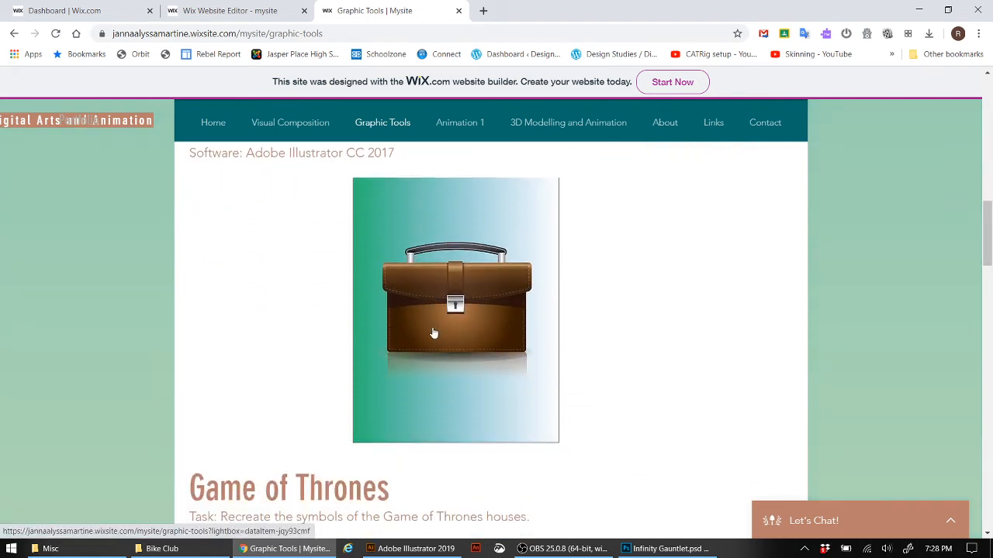
scroll(427, 332, down, 8)
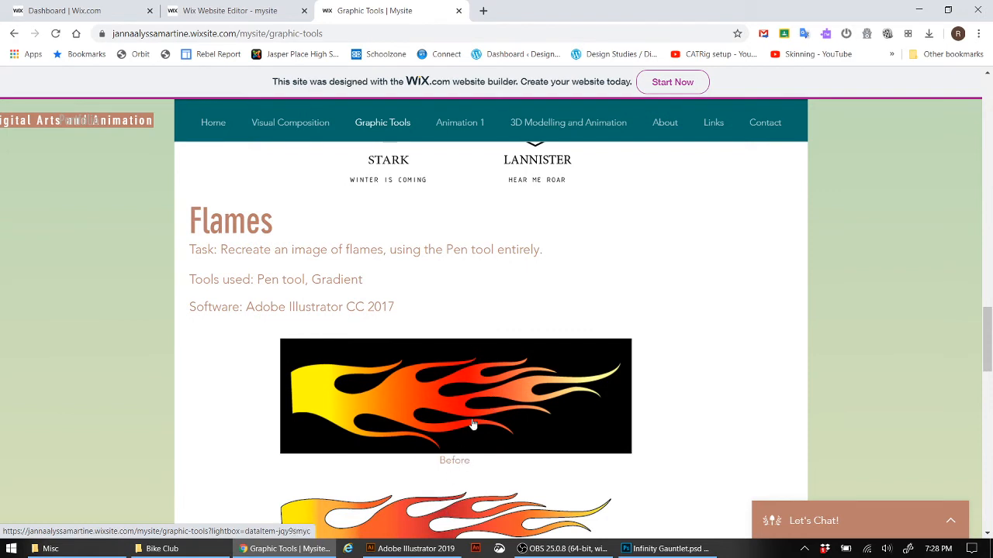
click(464, 505)
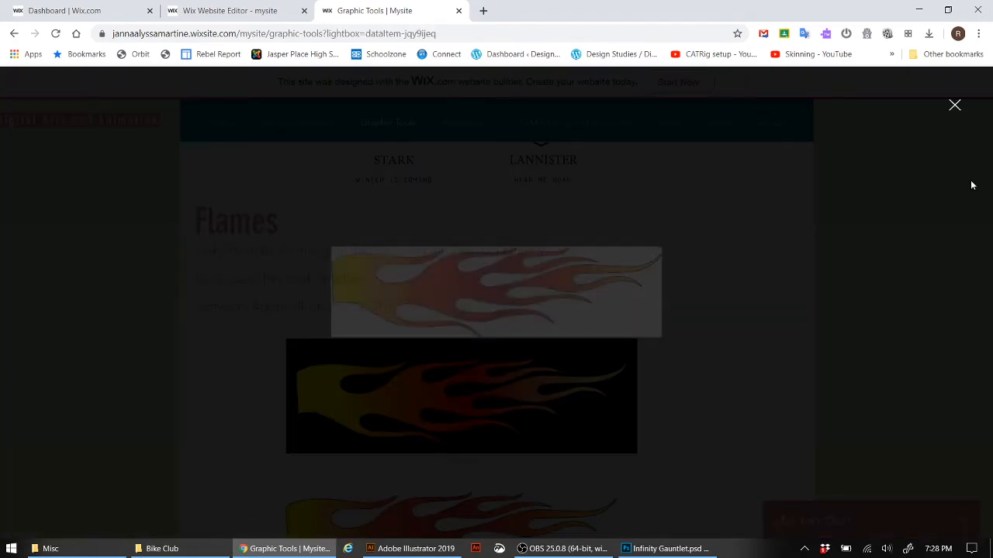
click(956, 105)
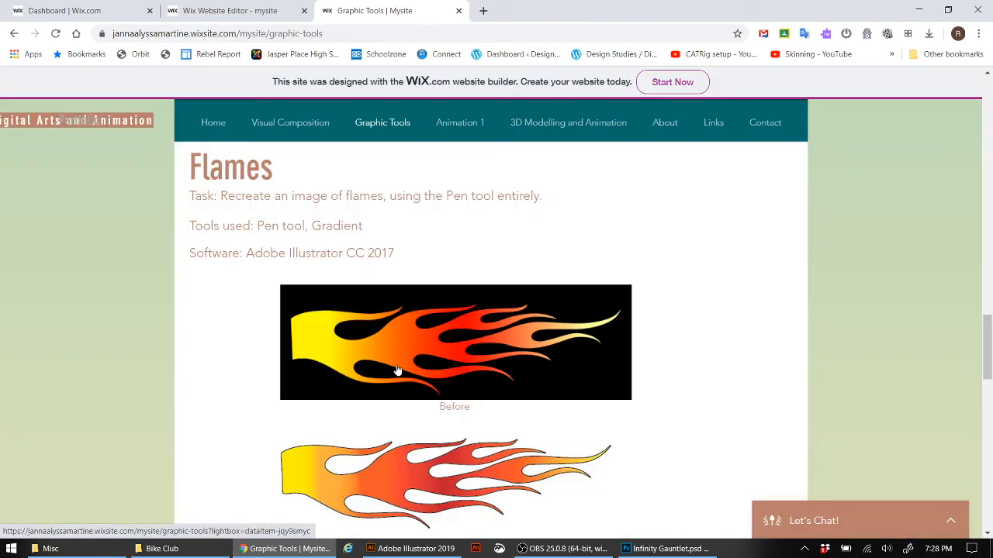
scroll(396, 360, down, 3)
scroll(380, 387, down, 2)
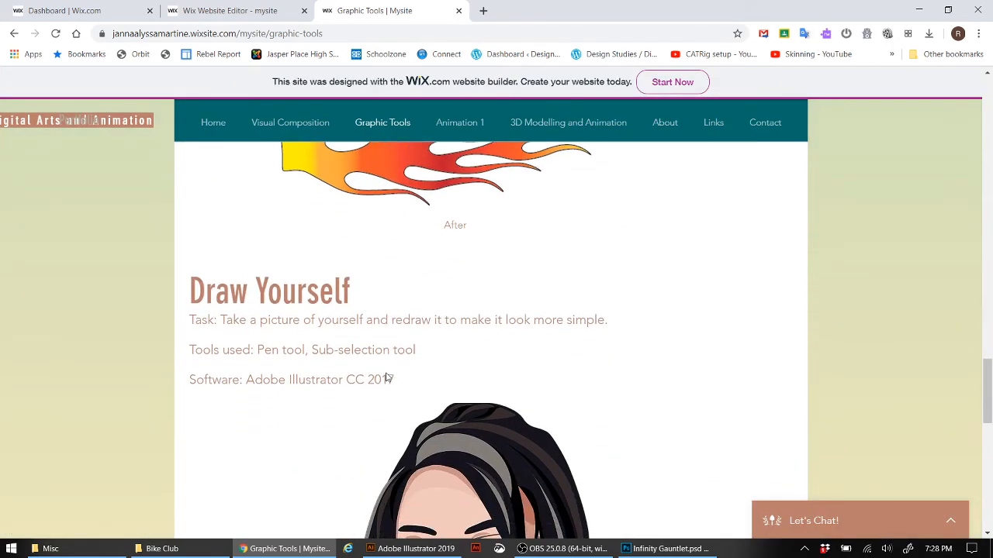
scroll(482, 393, down, 1)
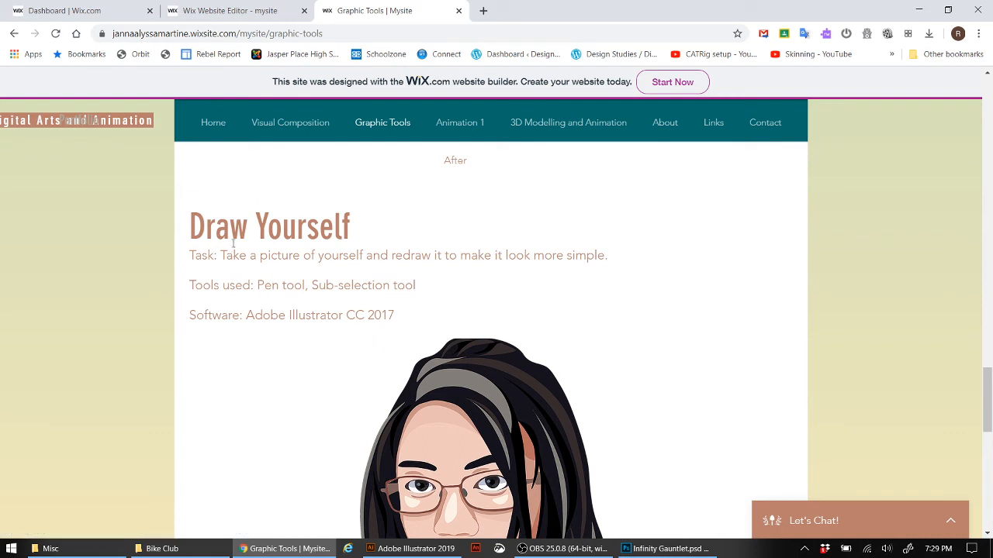
scroll(444, 277, down, 6)
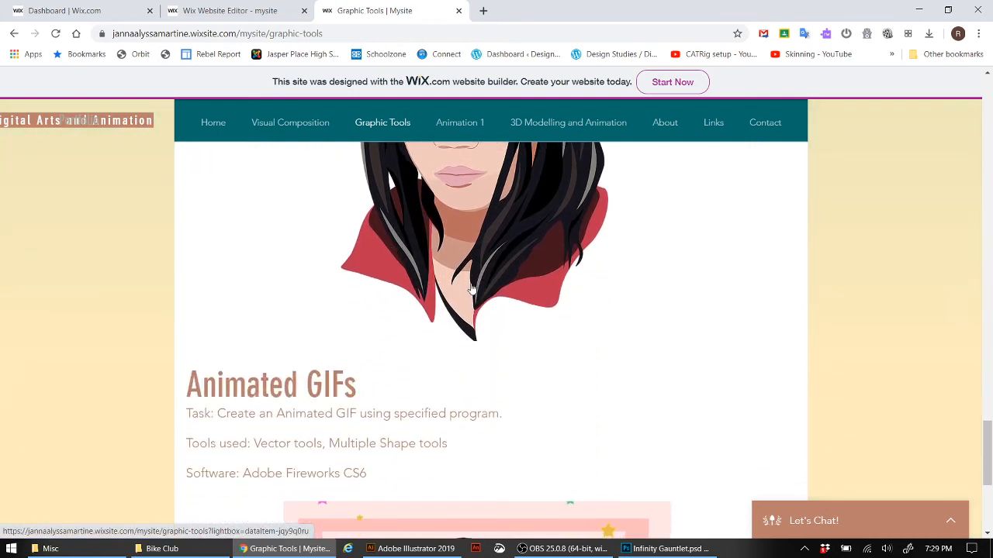
scroll(602, 392, down, 4)
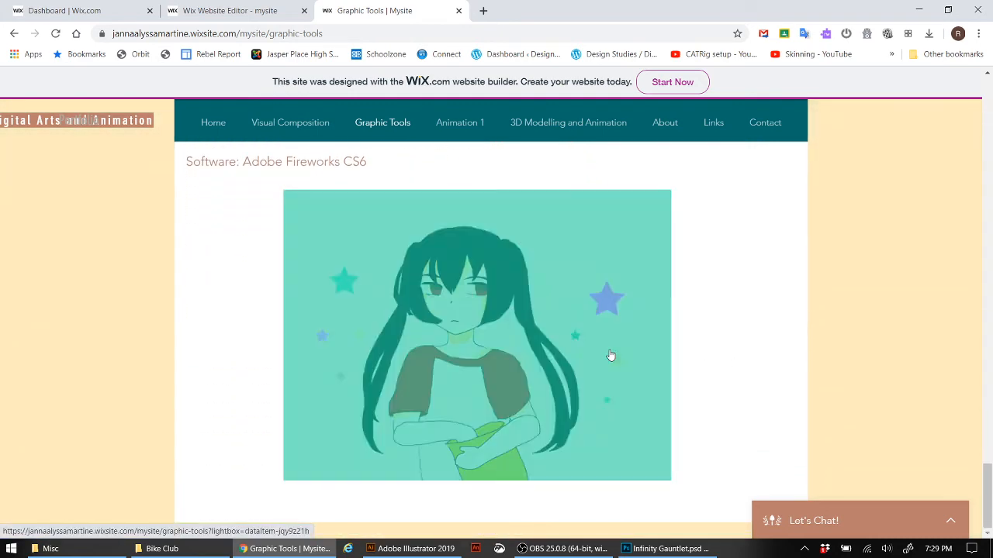
scroll(594, 350, up, 5)
scroll(594, 351, up, 20)
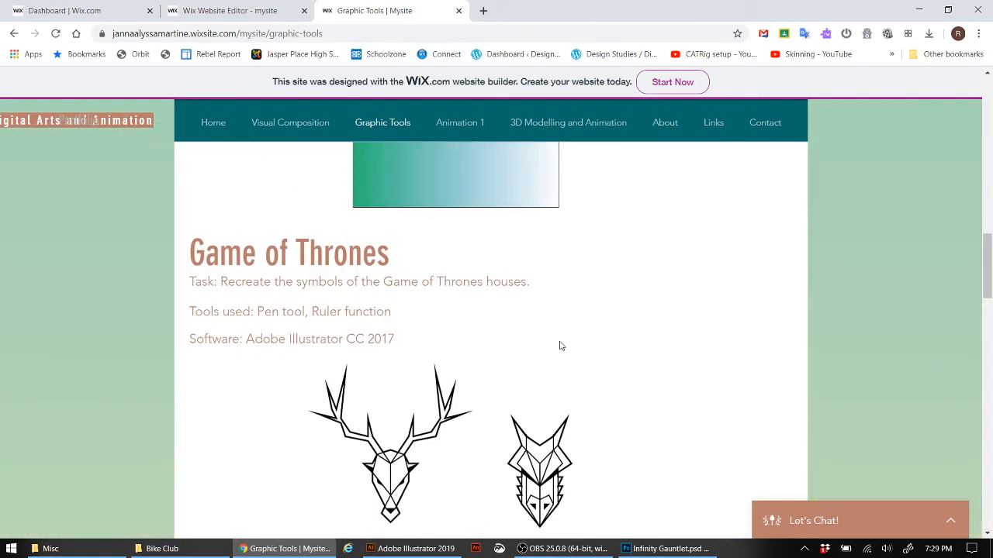
scroll(565, 317, up, 4)
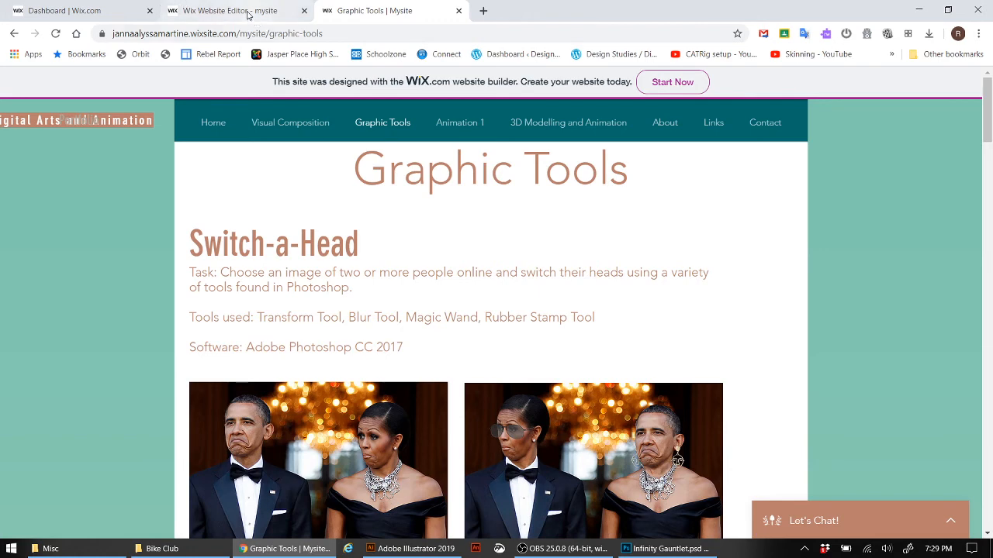
Return to the Wix editor and review the list of site pages from Home to Contact
click(186, 8)
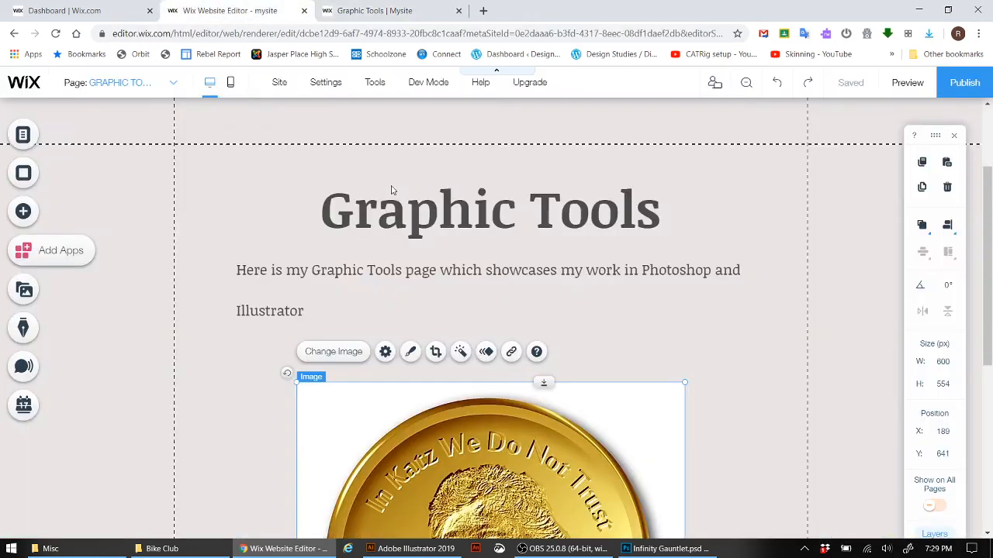
click(172, 83)
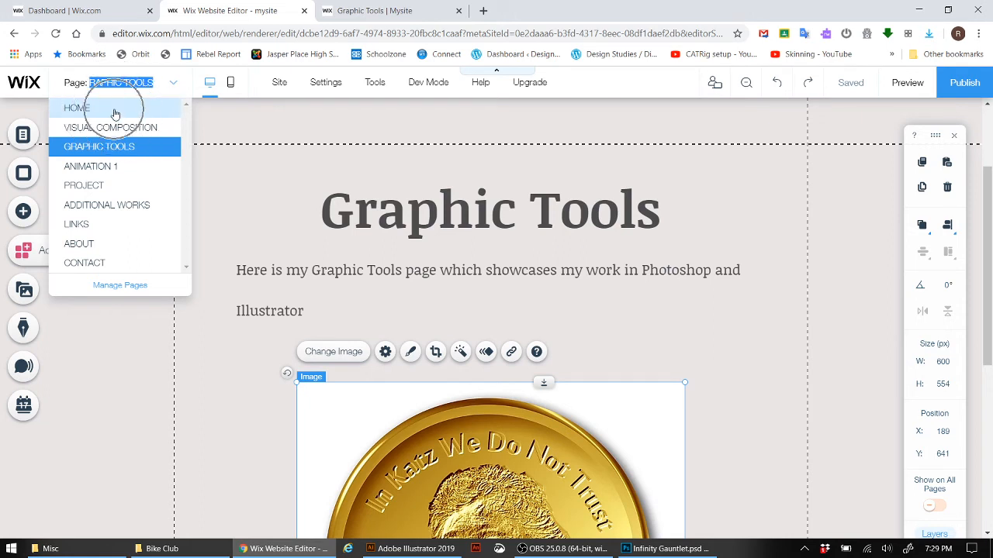
key(ctrl)
key(ctrl)
key(ctrl)
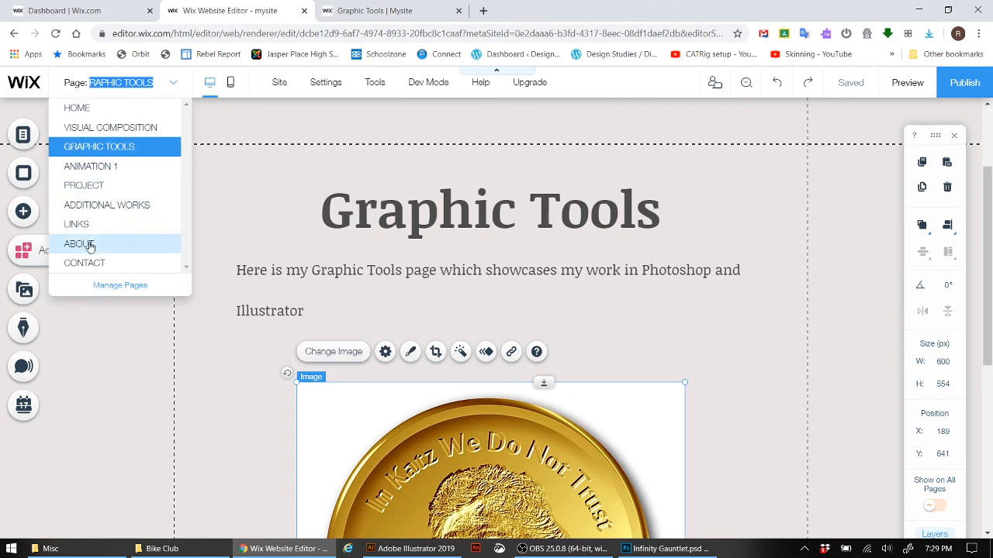
key(ctrl)
key(ctrl)
key(ctrl)
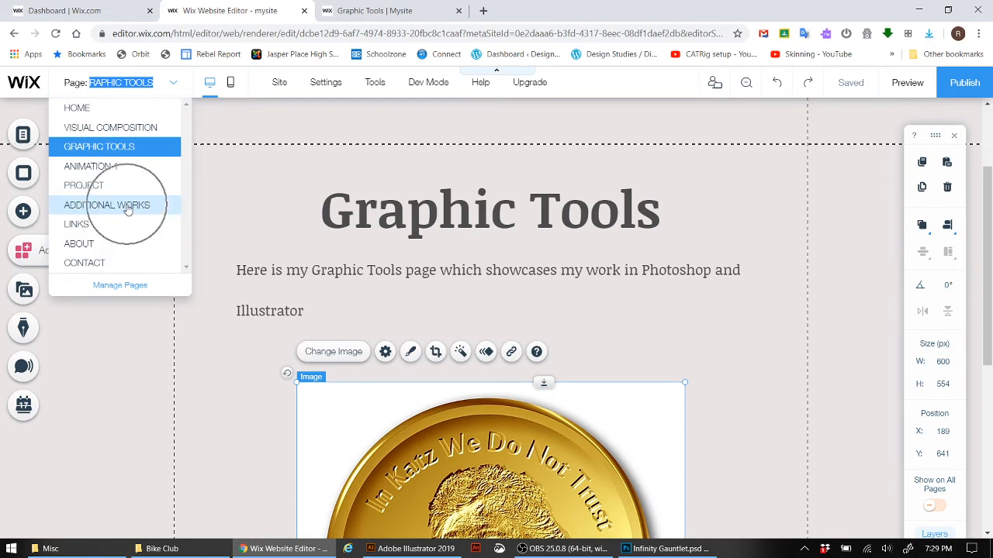
Return to the example student's Graphic Tools page and open a new browser tab
click(382, 12)
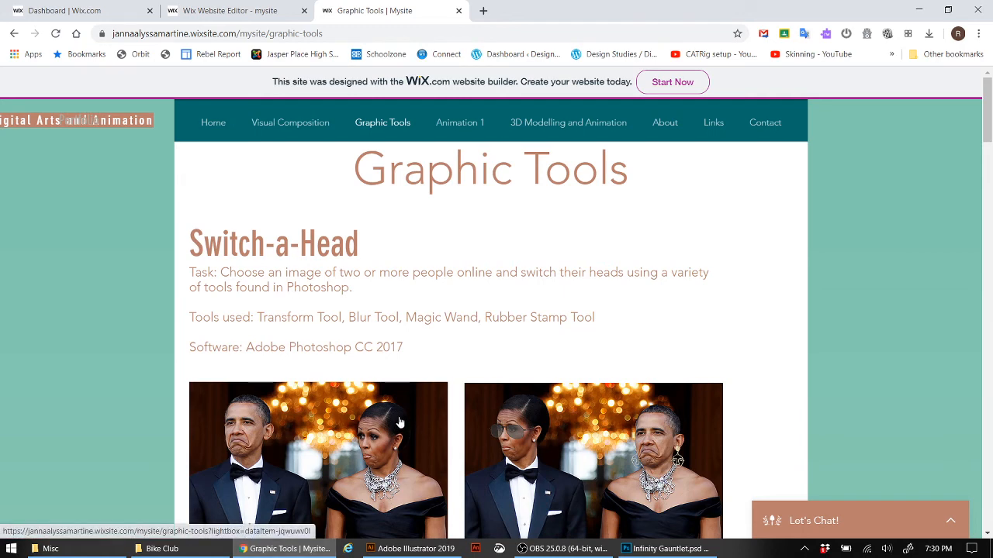
click(483, 11)
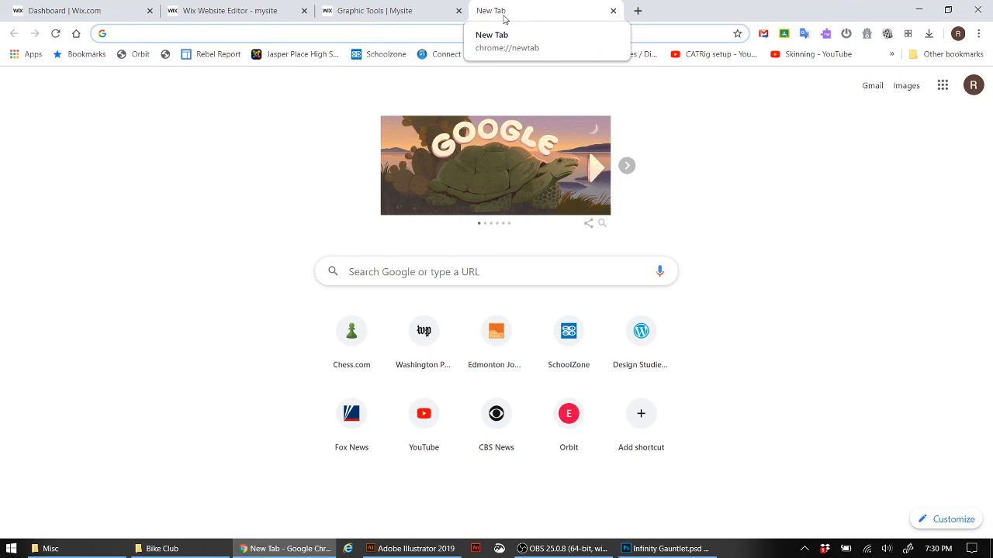
text(c)
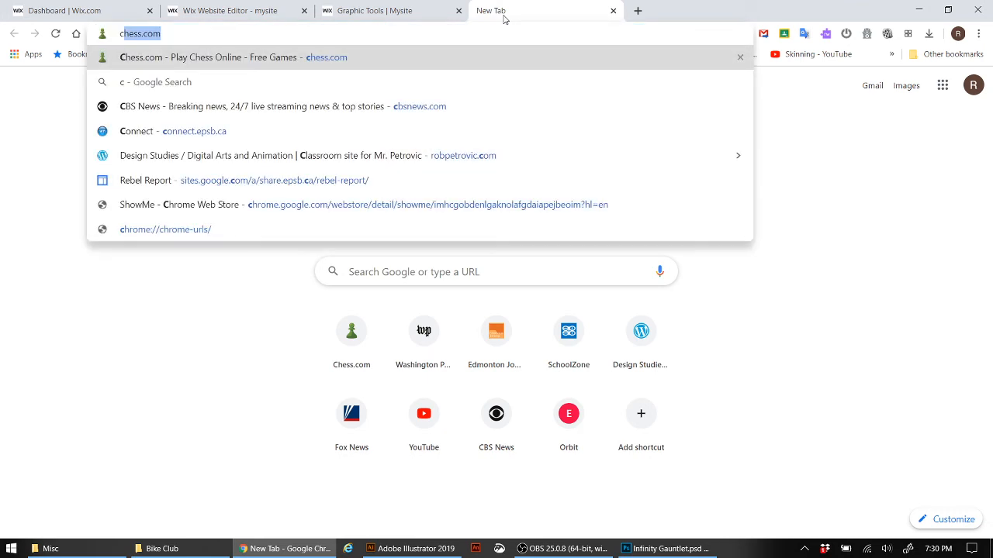
text(o)
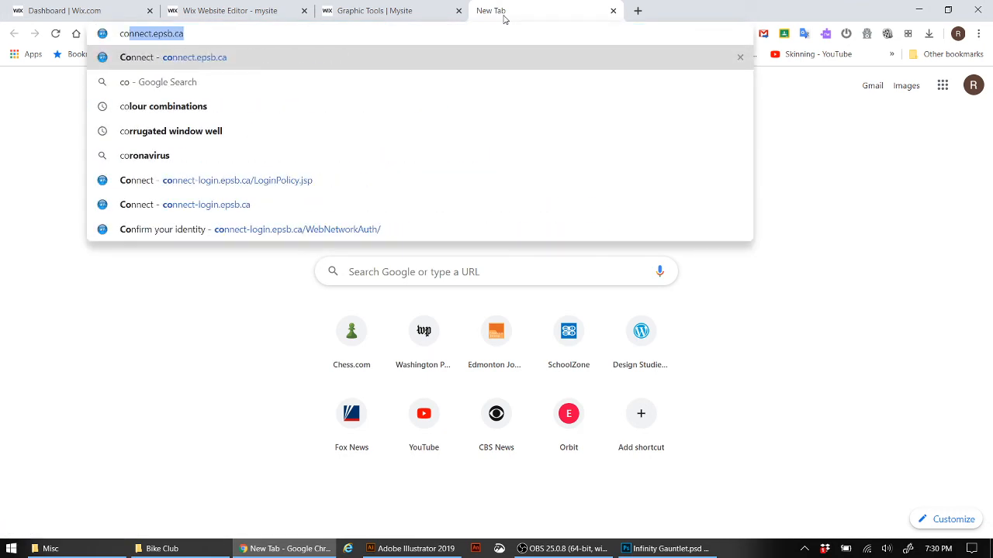
text(n)
key(BackSpace)
key(BackSpace)
key(BackSpace)
key(BackSpace)
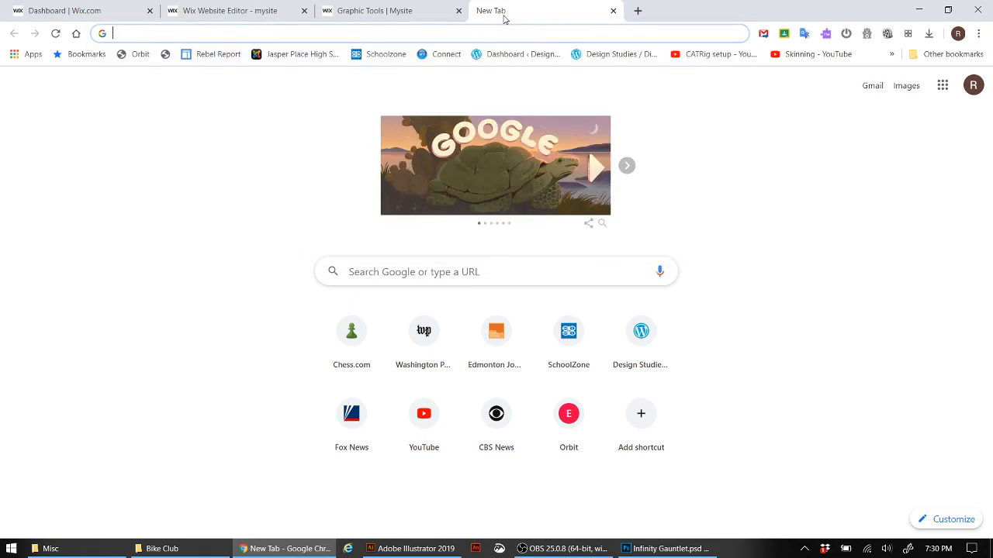
Search the web for "online file converter"
text(onlin)
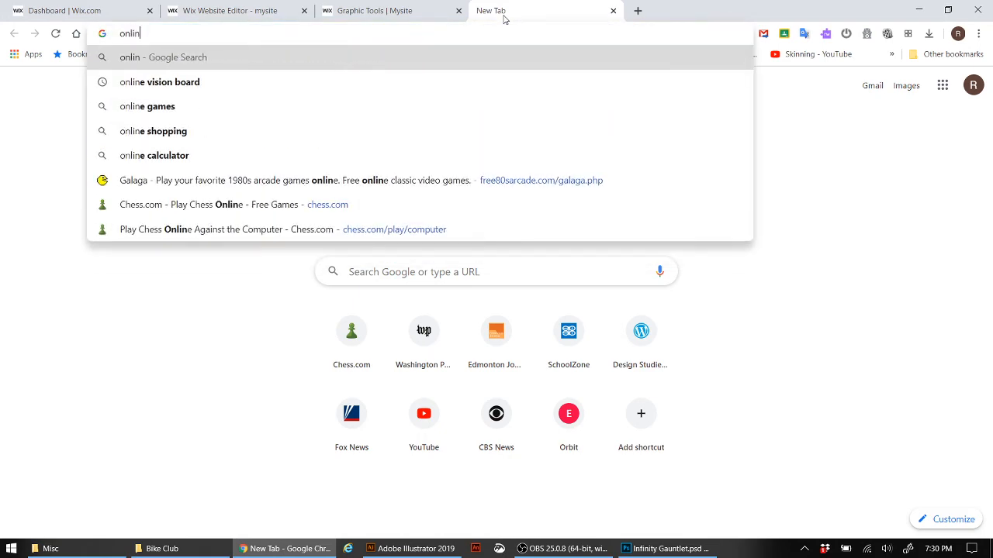
text(e convert)
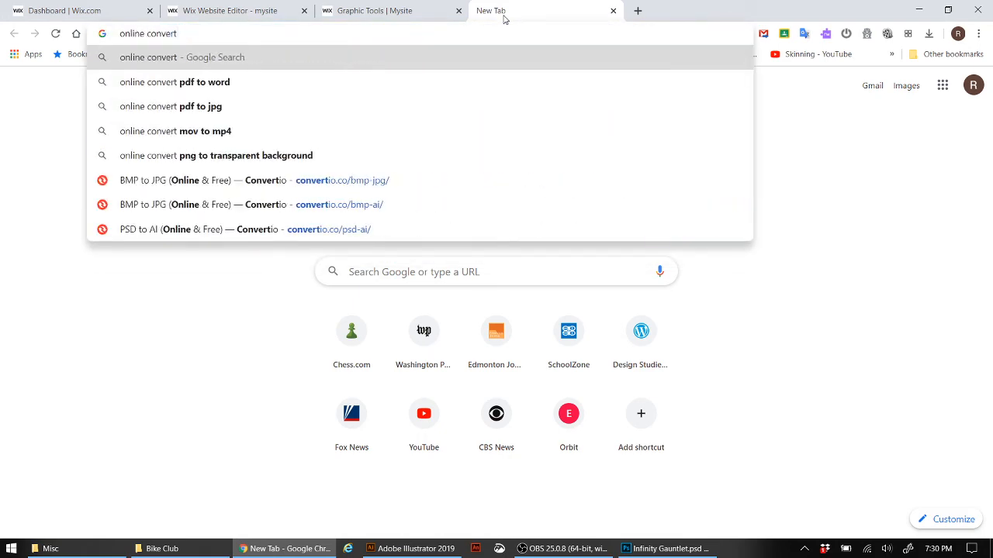
key(BackSpace)
key(BackSpace)
key(BackSpace)
key(BackSpace)
key(BackSpace)
key(BackSpace)
key(BackSpace)
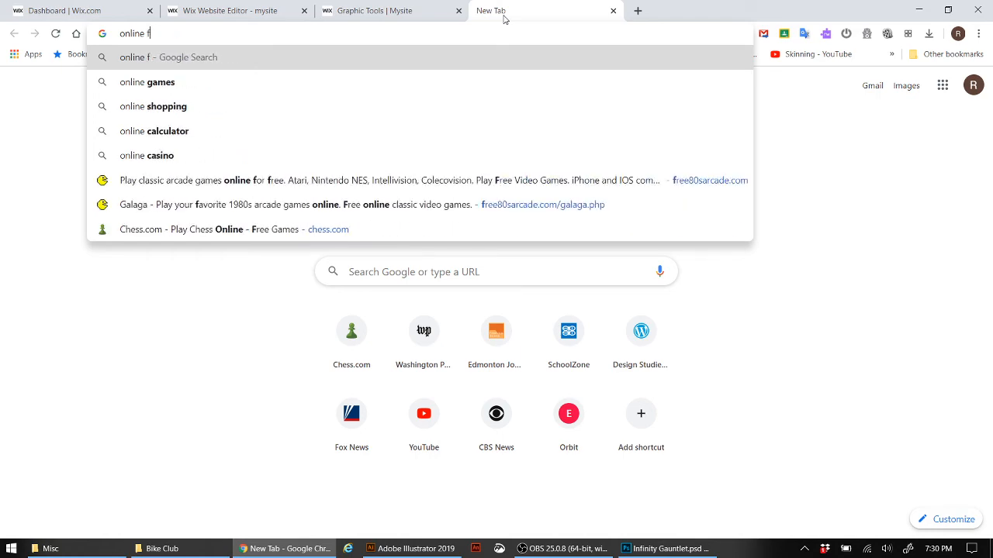
text(file converter)
key(Return)
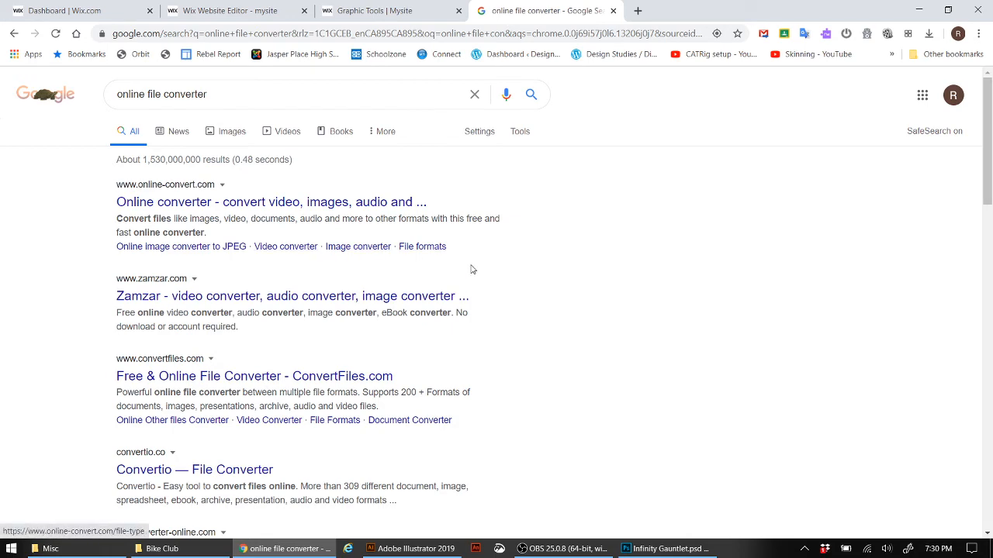
Open the Convertio file converter site from the search results and check its web address
scroll(518, 331, down, 1)
scroll(517, 331, down, 1)
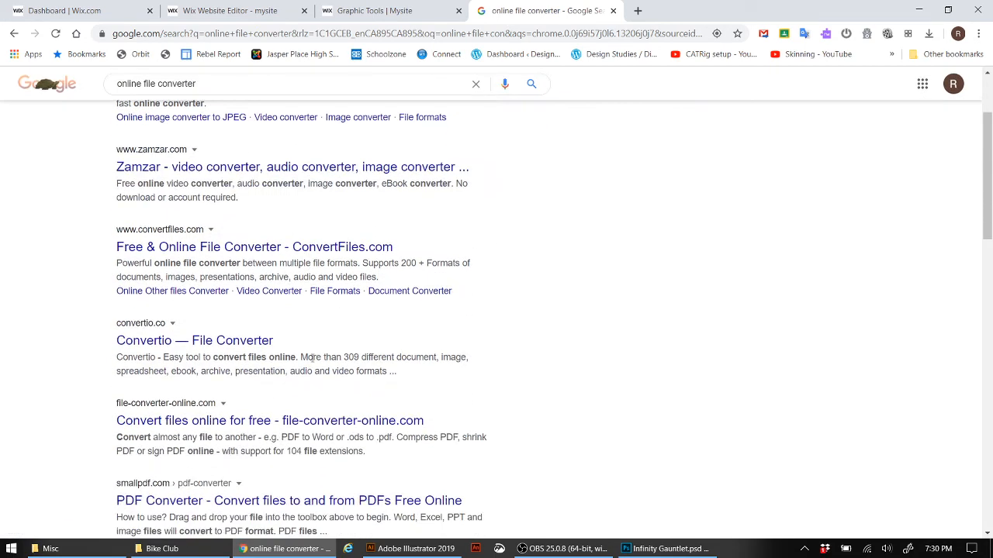
click(144, 343)
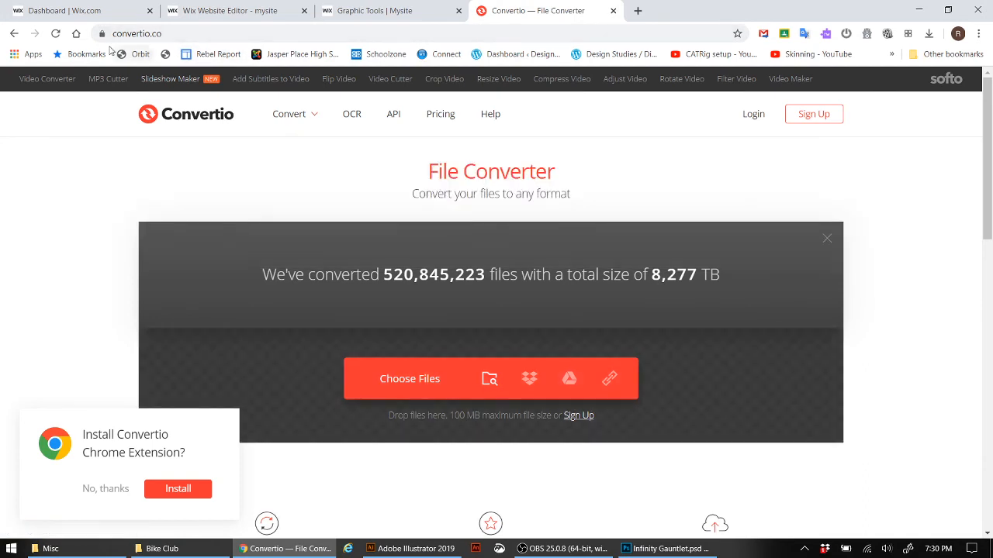
click(152, 35)
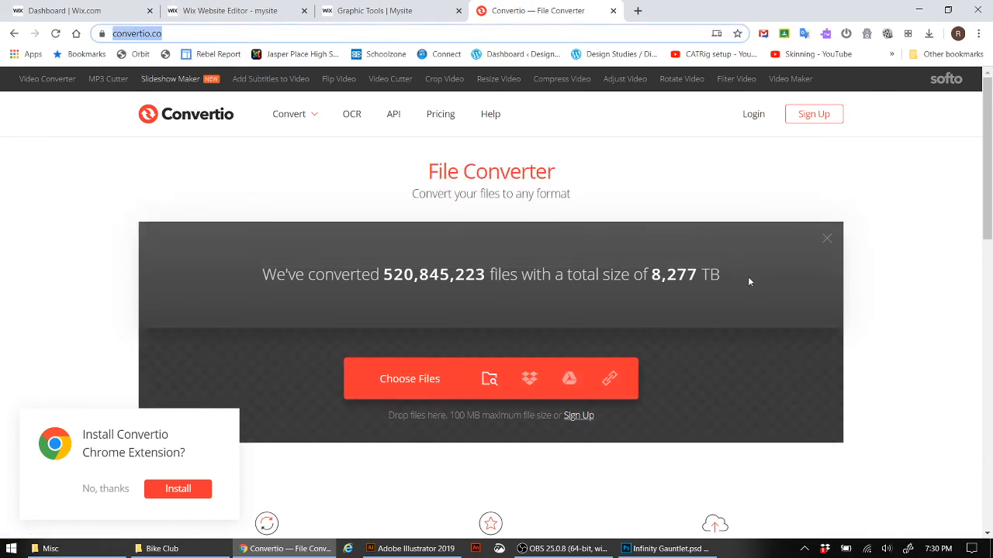
click(970, 327)
scroll(971, 327, down, 2)
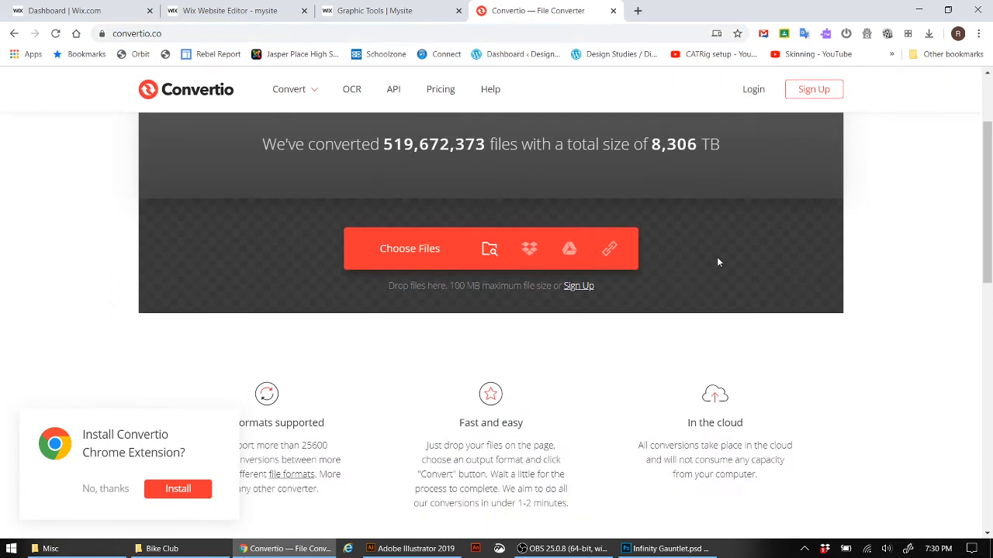
Choose Infinity Gauntlet.psd from the Dropbox Misc folder as the file to convert
click(409, 249)
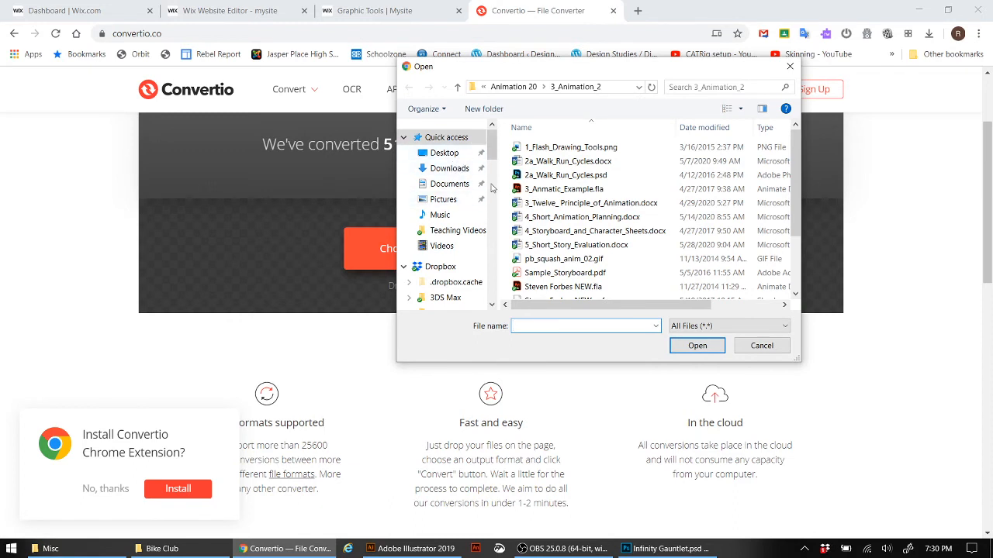
drag(492, 162, 506, 247)
click(448, 266)
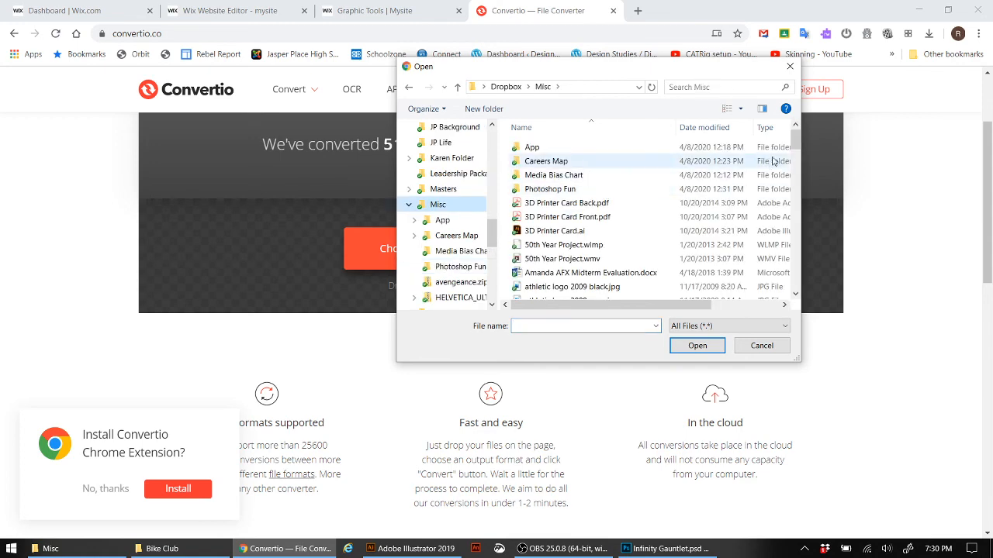
drag(796, 146, 803, 214)
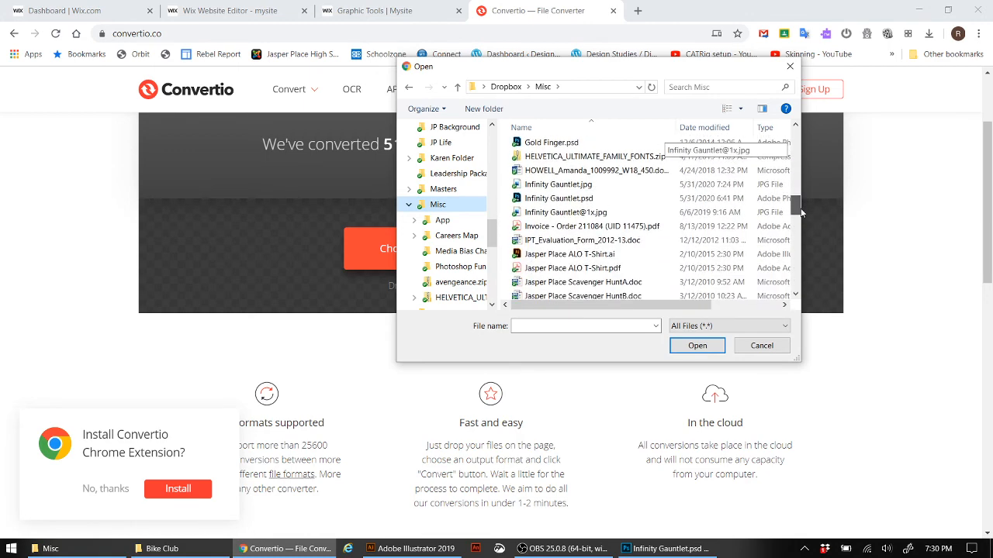
double_click(552, 199)
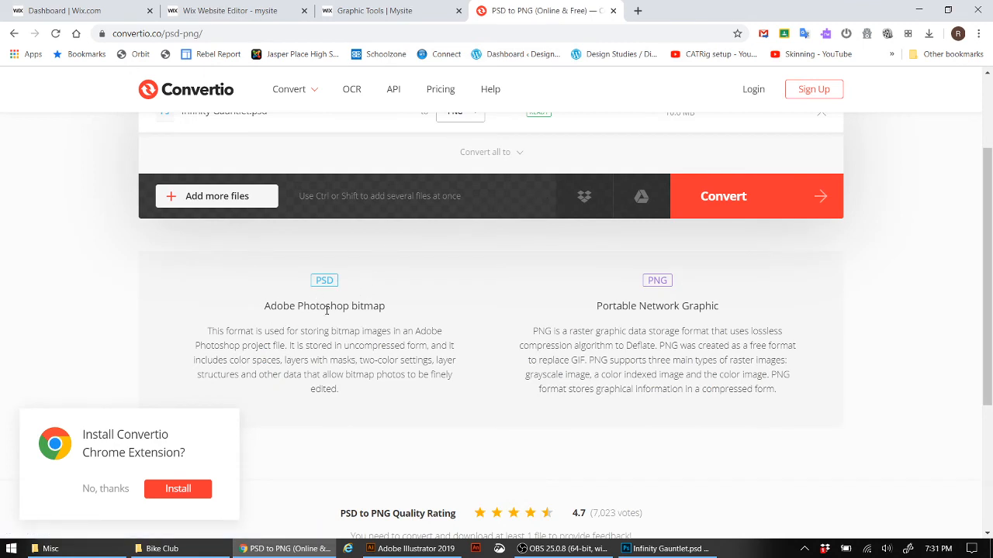
Compare the PSD and PNG format descriptions and set the output format of Infinity Gauntlet.psd to JPEG
click(324, 281)
click(334, 294)
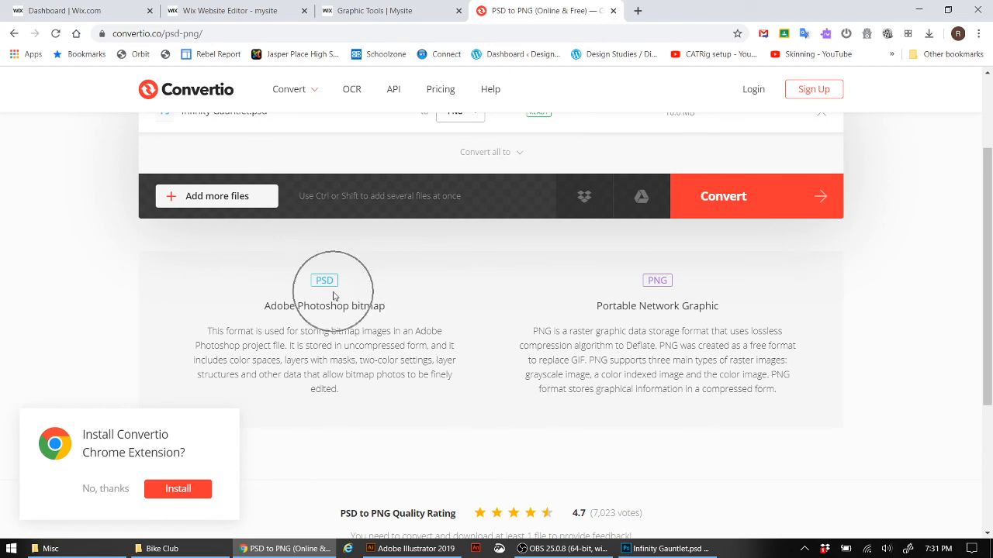
click(654, 291)
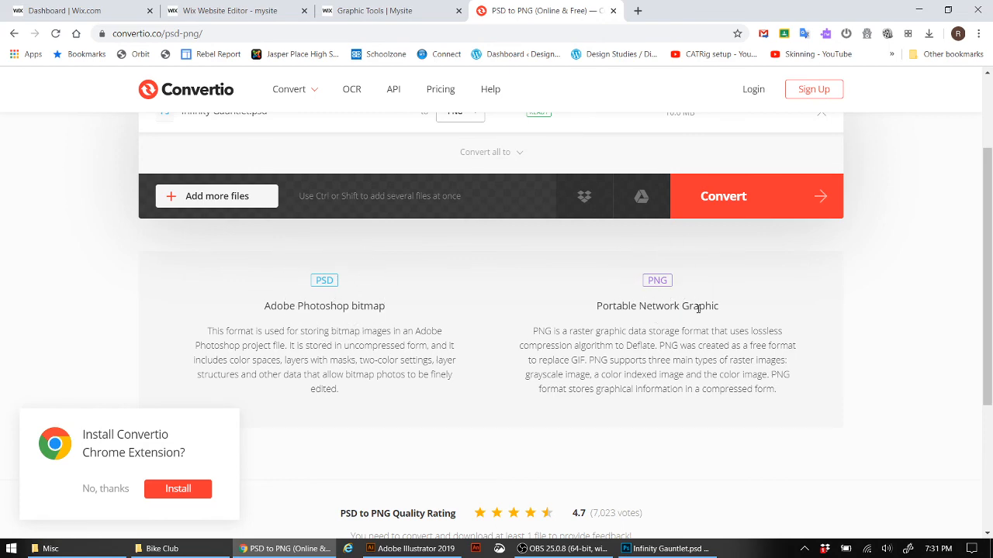
scroll(698, 311, down, 2)
scroll(697, 299, up, 3)
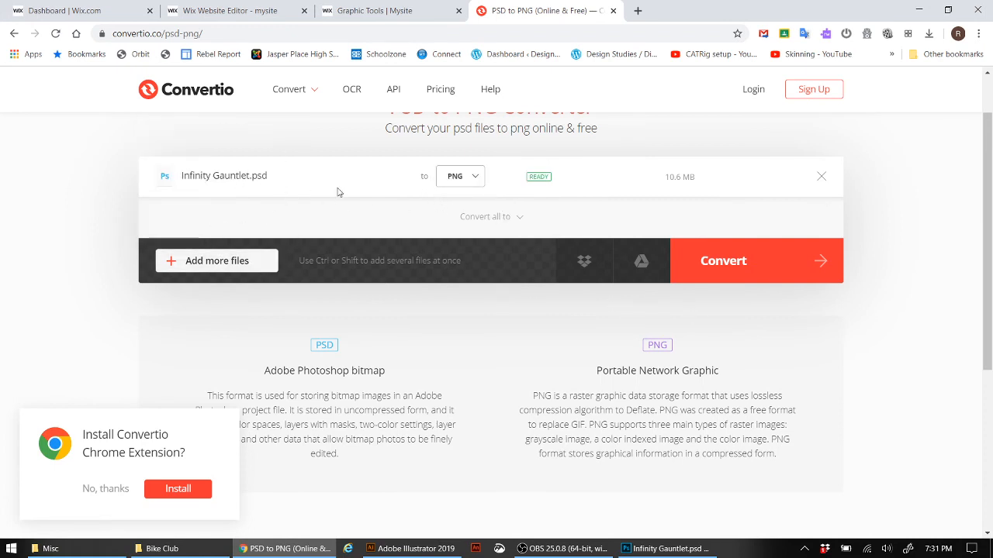
click(478, 182)
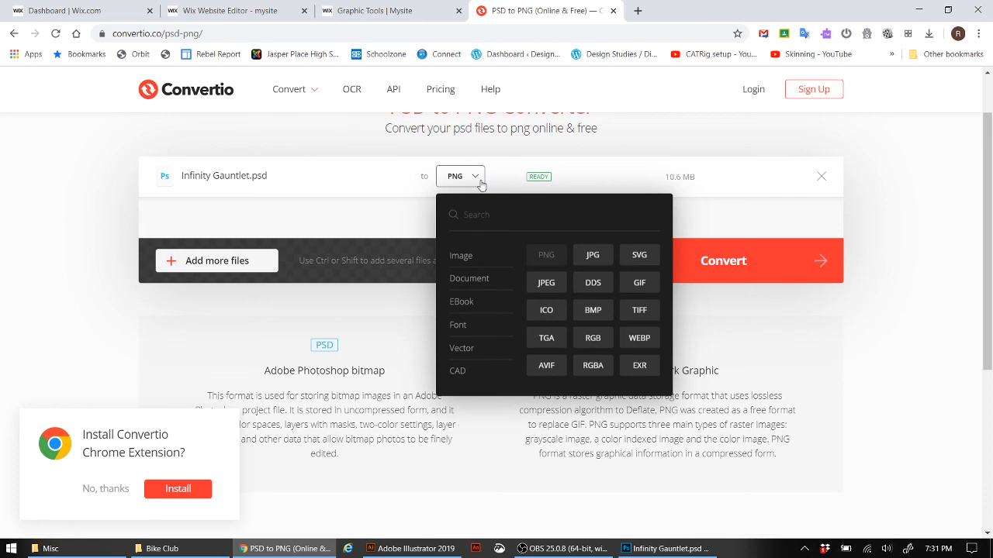
click(547, 285)
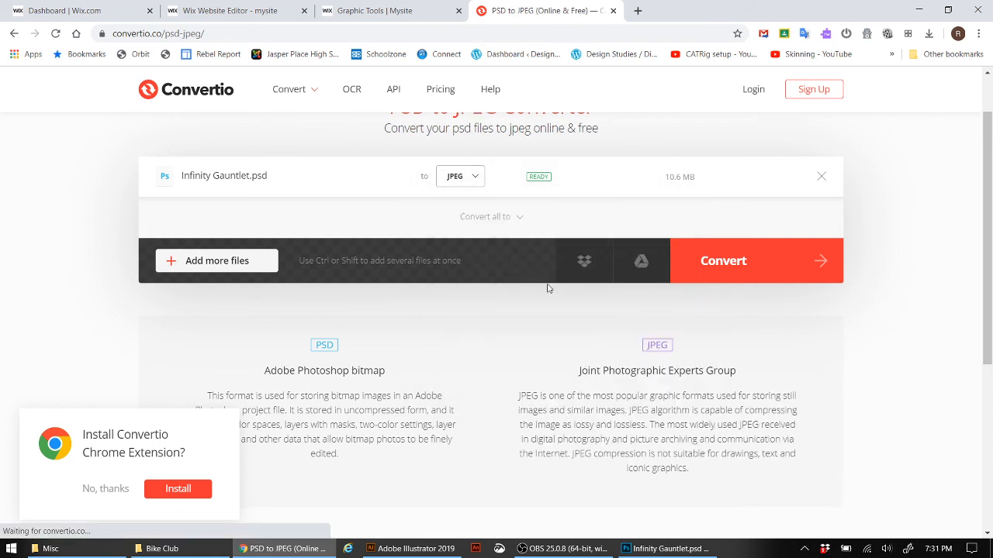
click(738, 267)
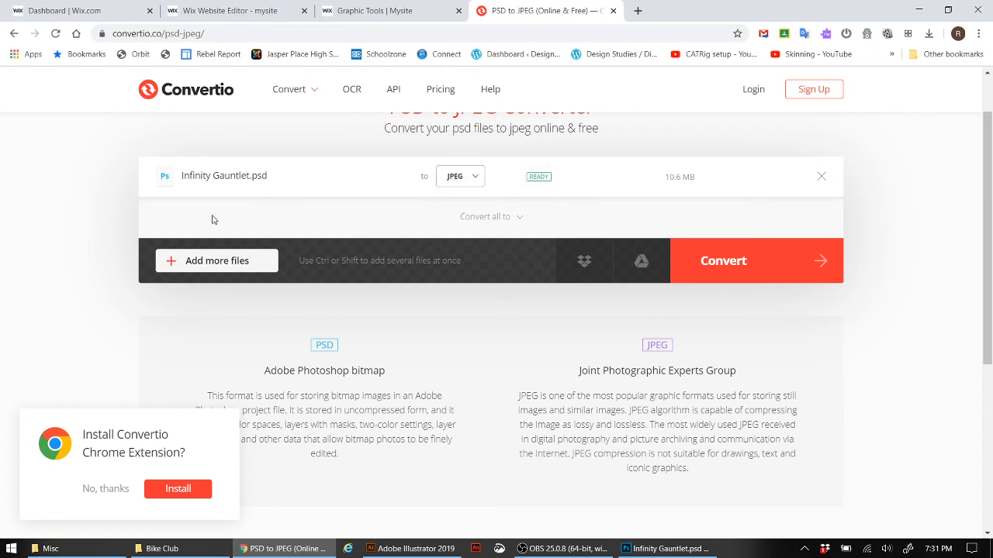
Add Bike Club Logo.ai from the Field Trips > Bike Club folder to the conversion list
mouse_move(216, 268)
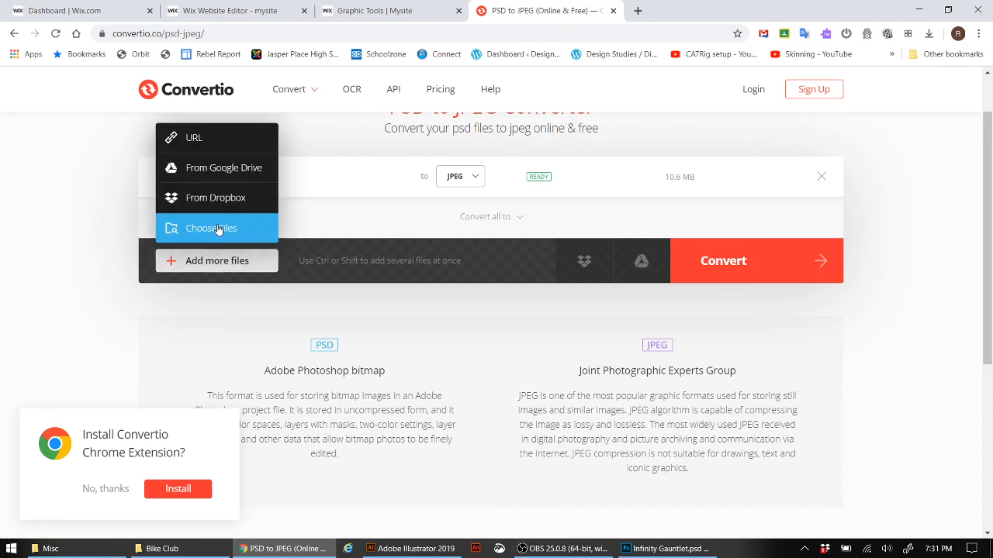
click(218, 229)
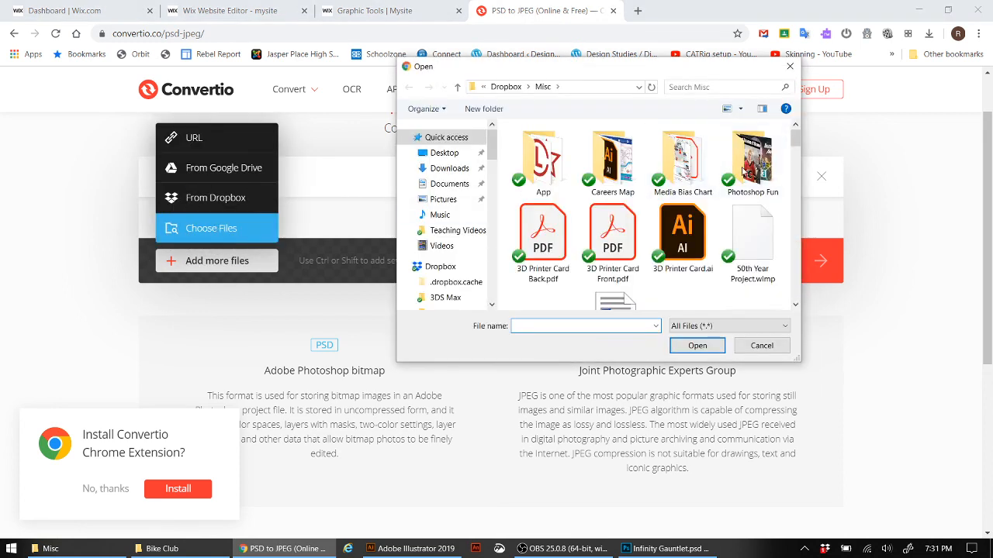
drag(493, 156, 507, 230)
click(444, 236)
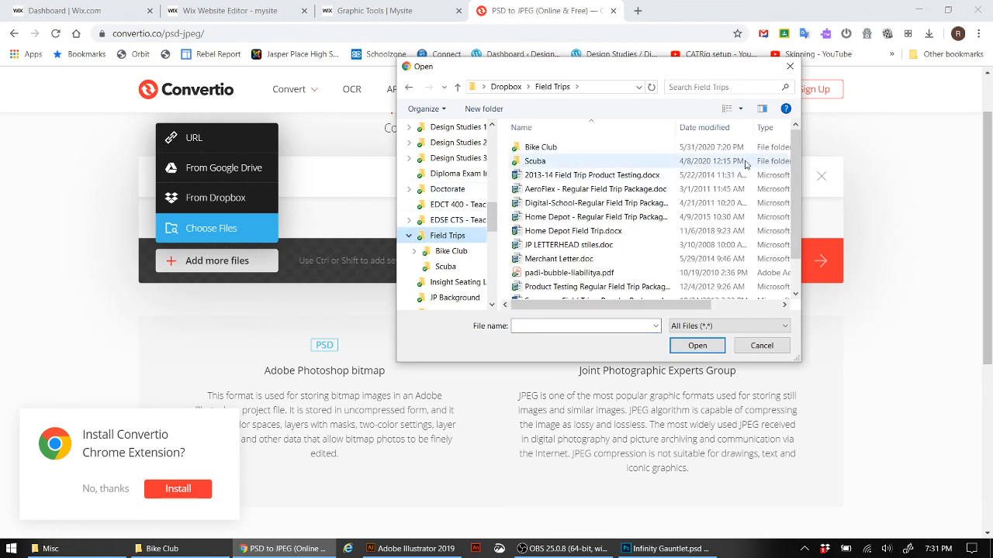
double_click(535, 147)
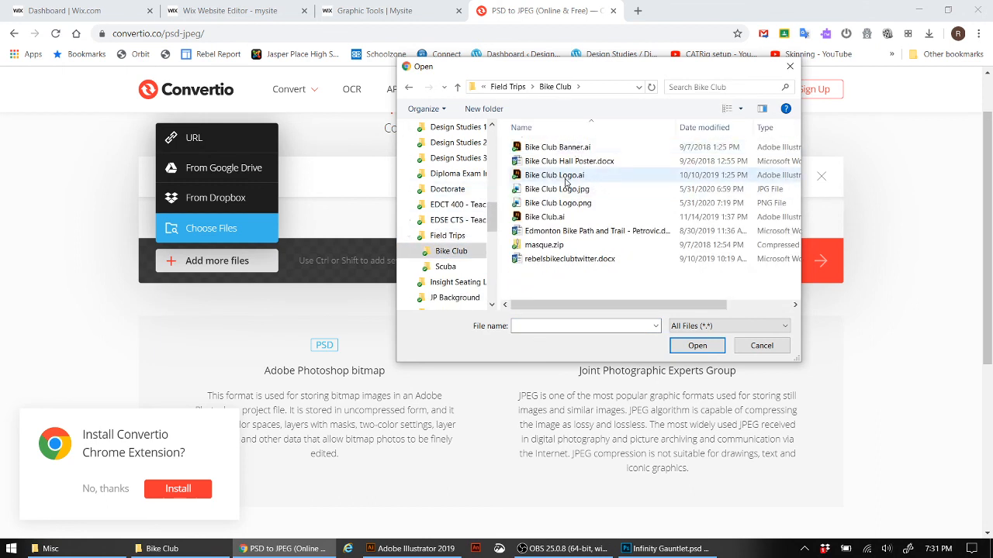
double_click(565, 177)
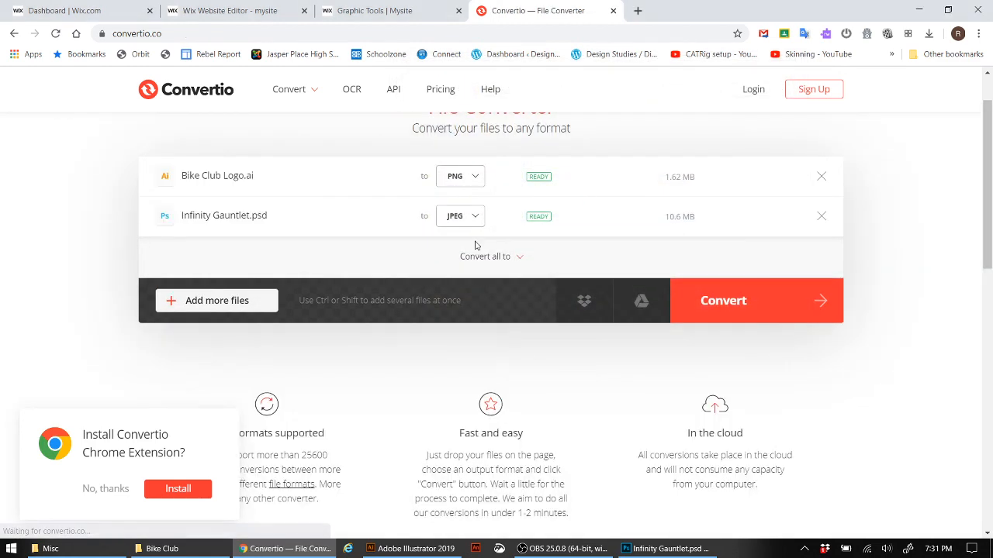
Look through the output image formats offered for Bike Club Logo.ai
click(479, 179)
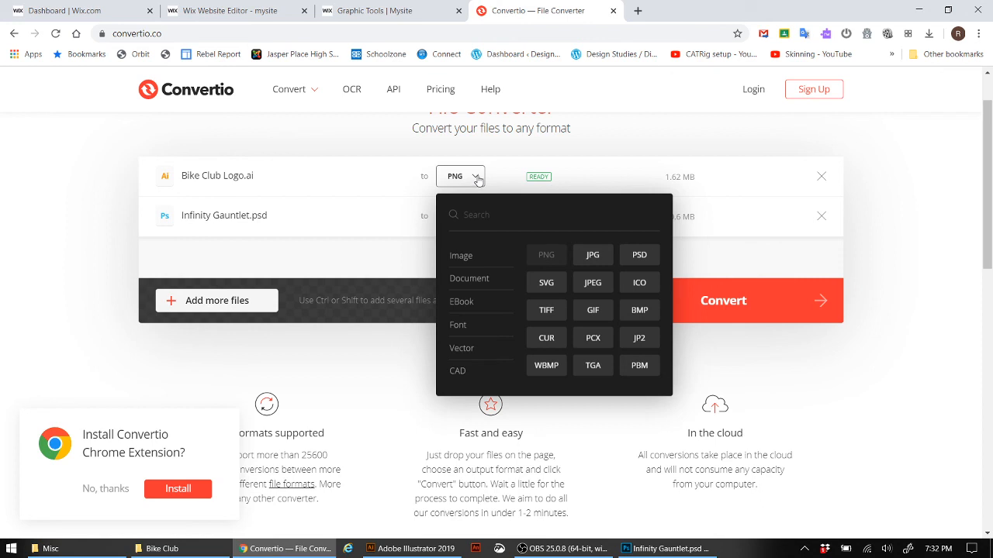
click(600, 259)
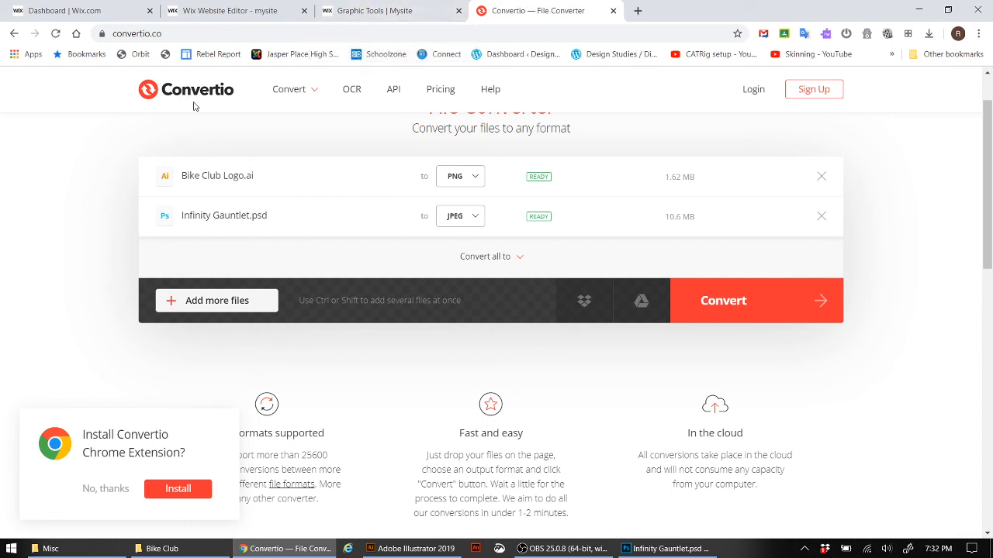
key(ctrl)
key(ctrl)
key(ctrl)
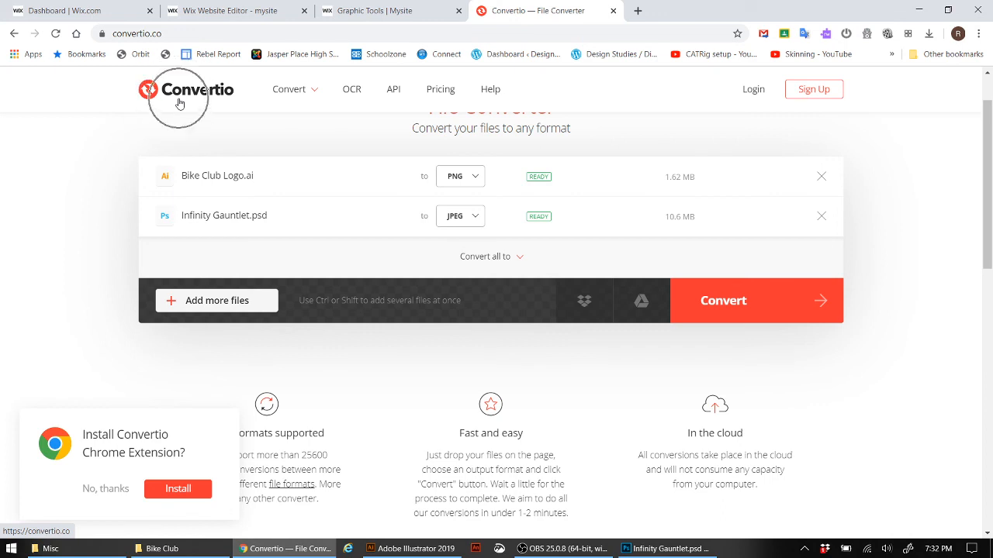